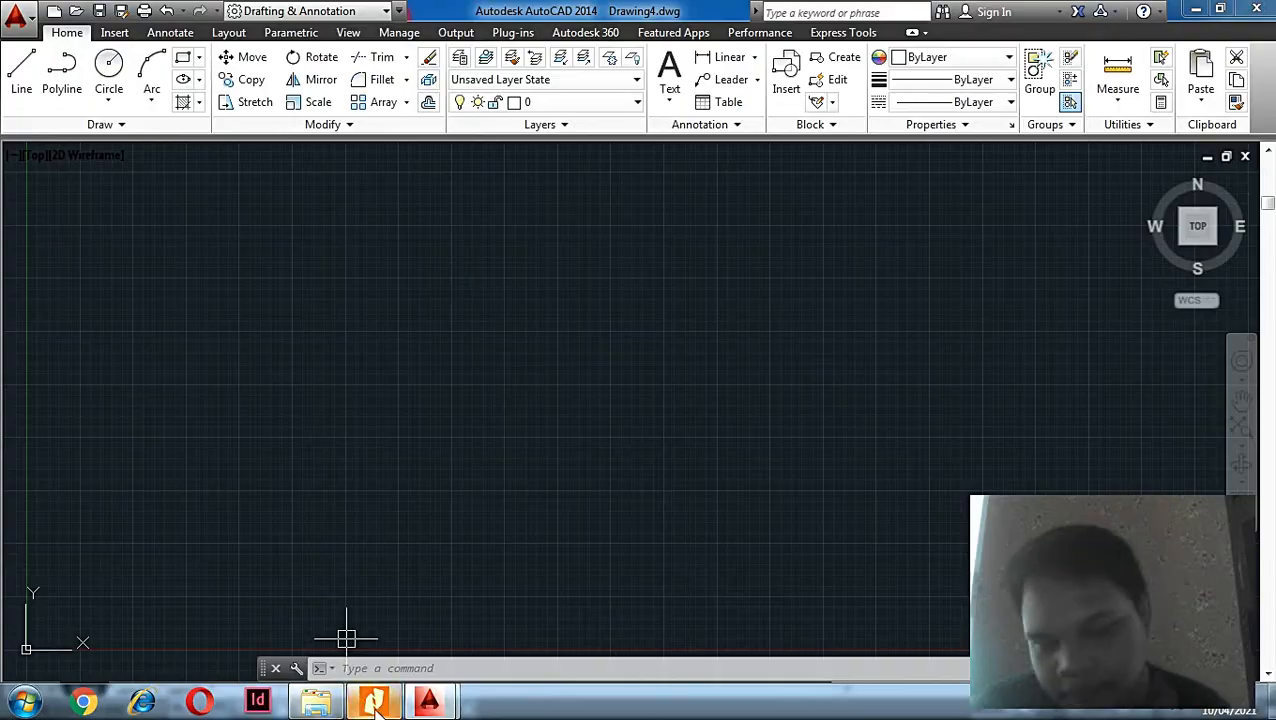
Step: Read the book's section 2.2 introducing the AutoCAD interface in the PDF reader
click(373, 702)
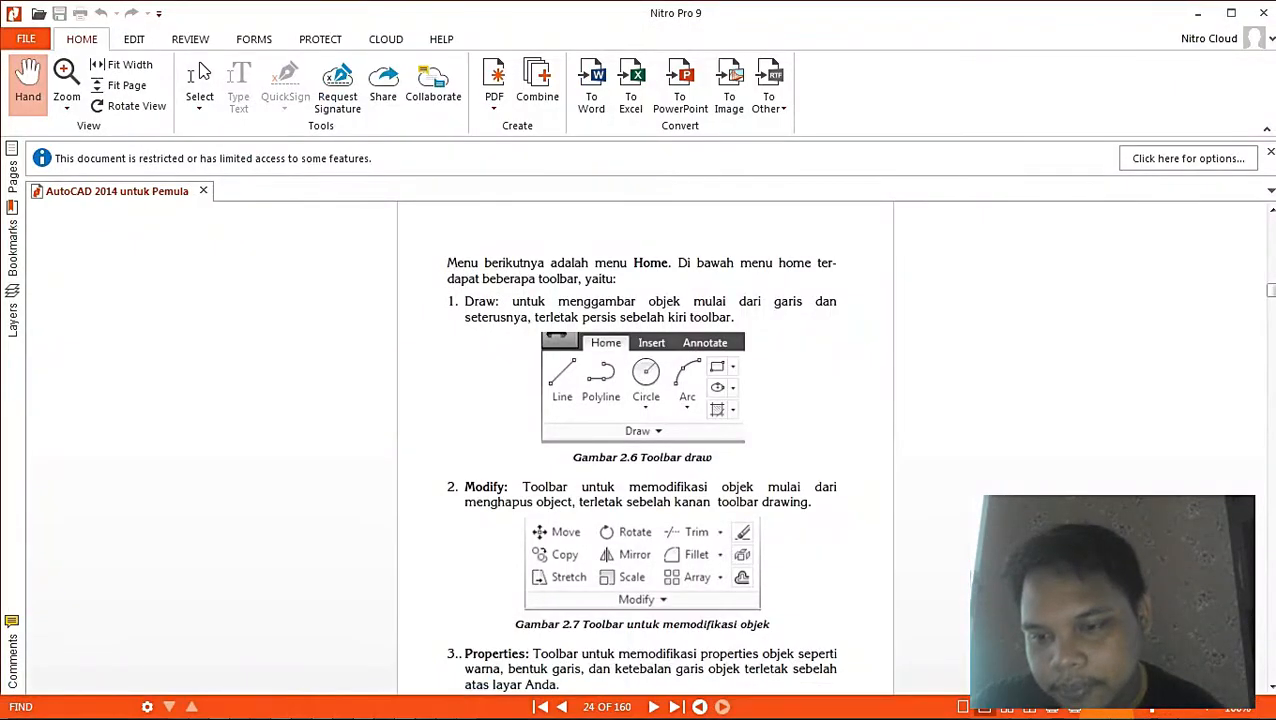
click(1055, 708)
scroll(936, 461, up, 3)
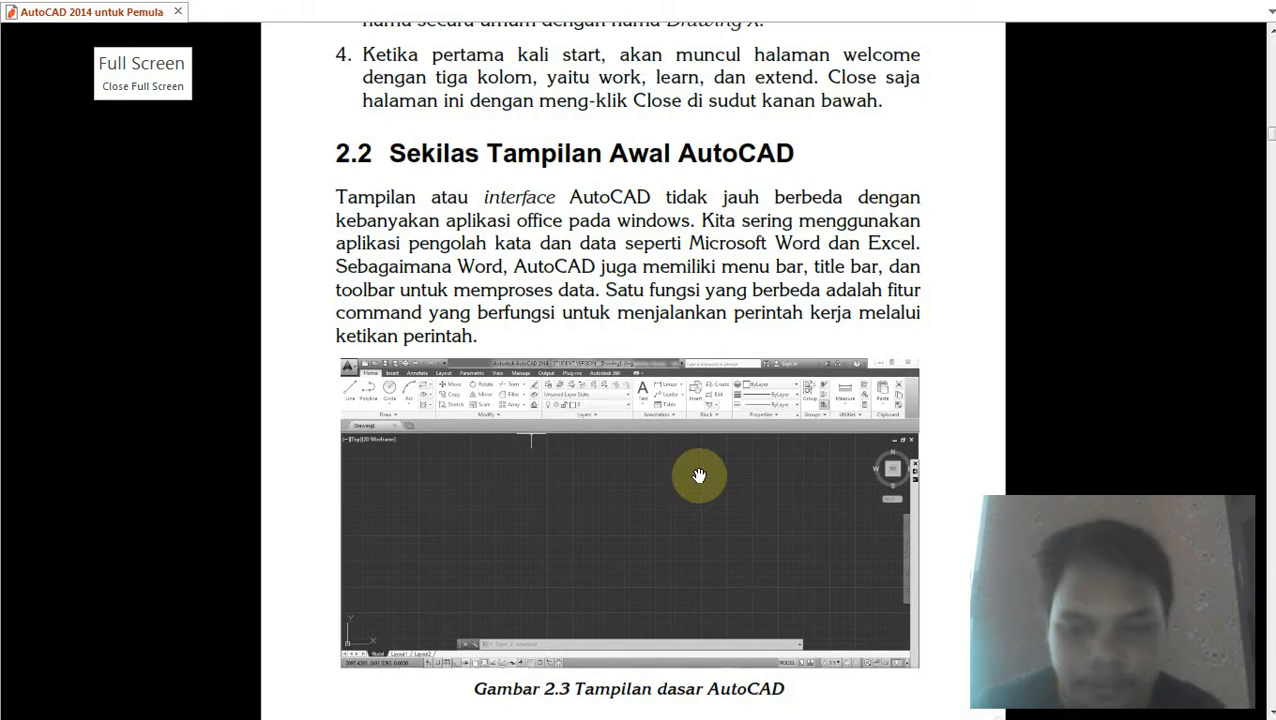
ctrl+scroll(700, 478, up, 1)
ctrl+scroll(700, 478, down, 2)
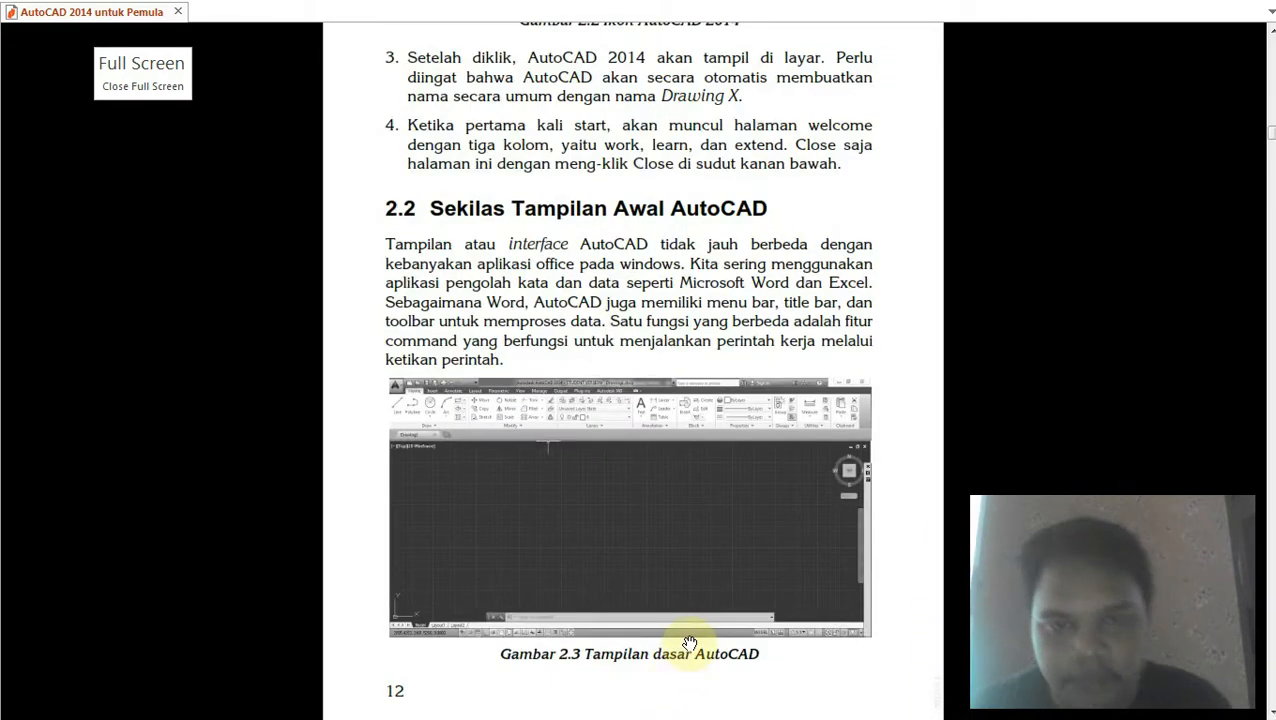
key(Escape)
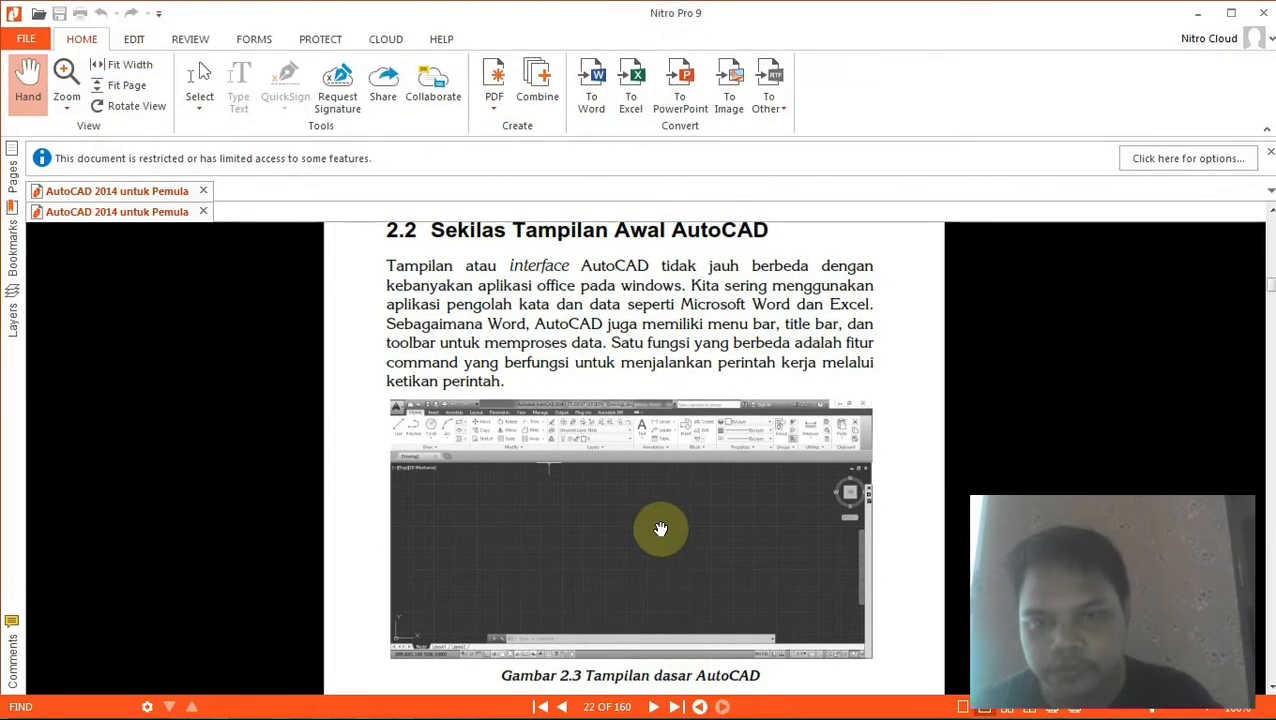
scroll(661, 530, up, 3)
click(1195, 10)
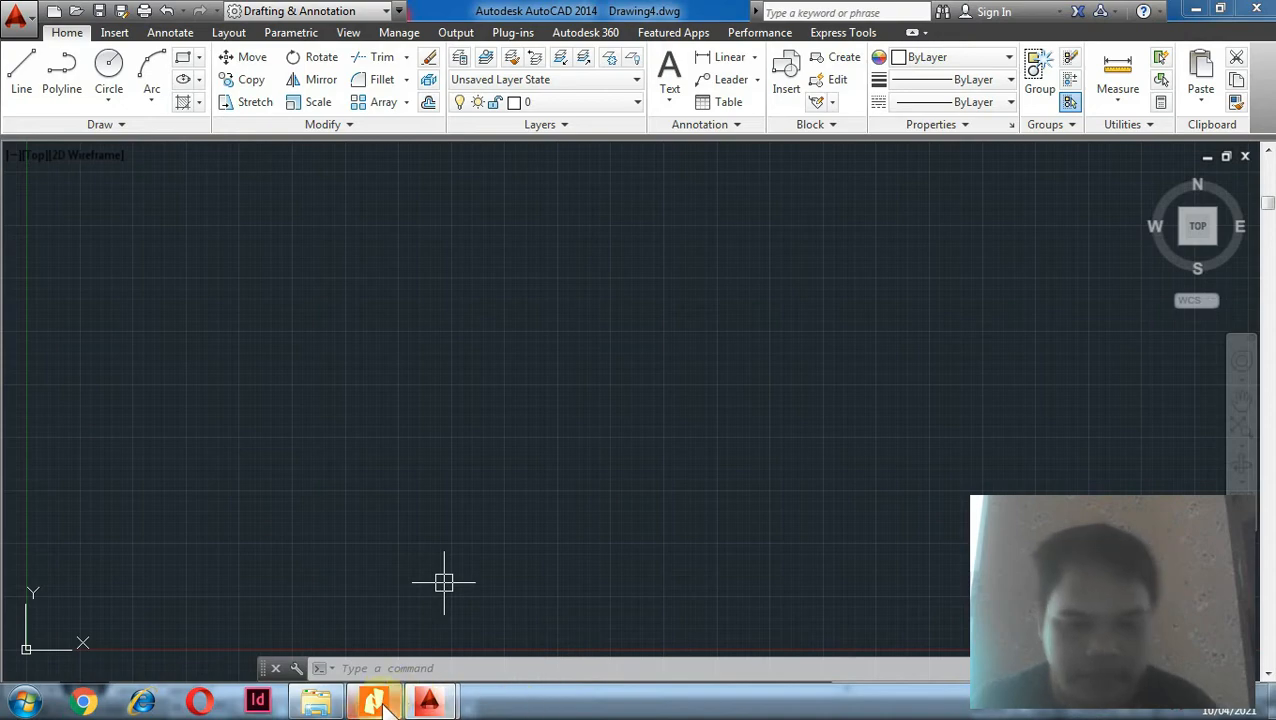
Step: Read the book's section 2.2.1 on the menu bar and toolbars in full-screen view
click(373, 702)
scroll(598, 470, down, 10)
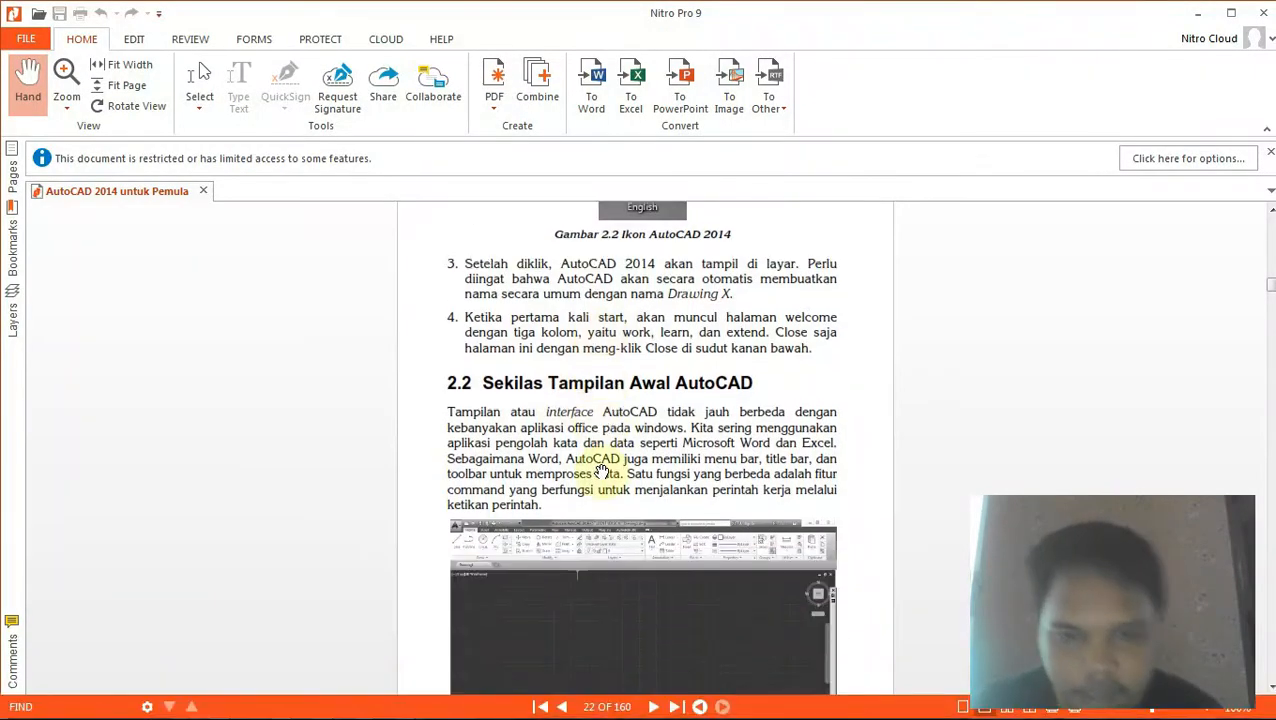
scroll(600, 472, down, 3)
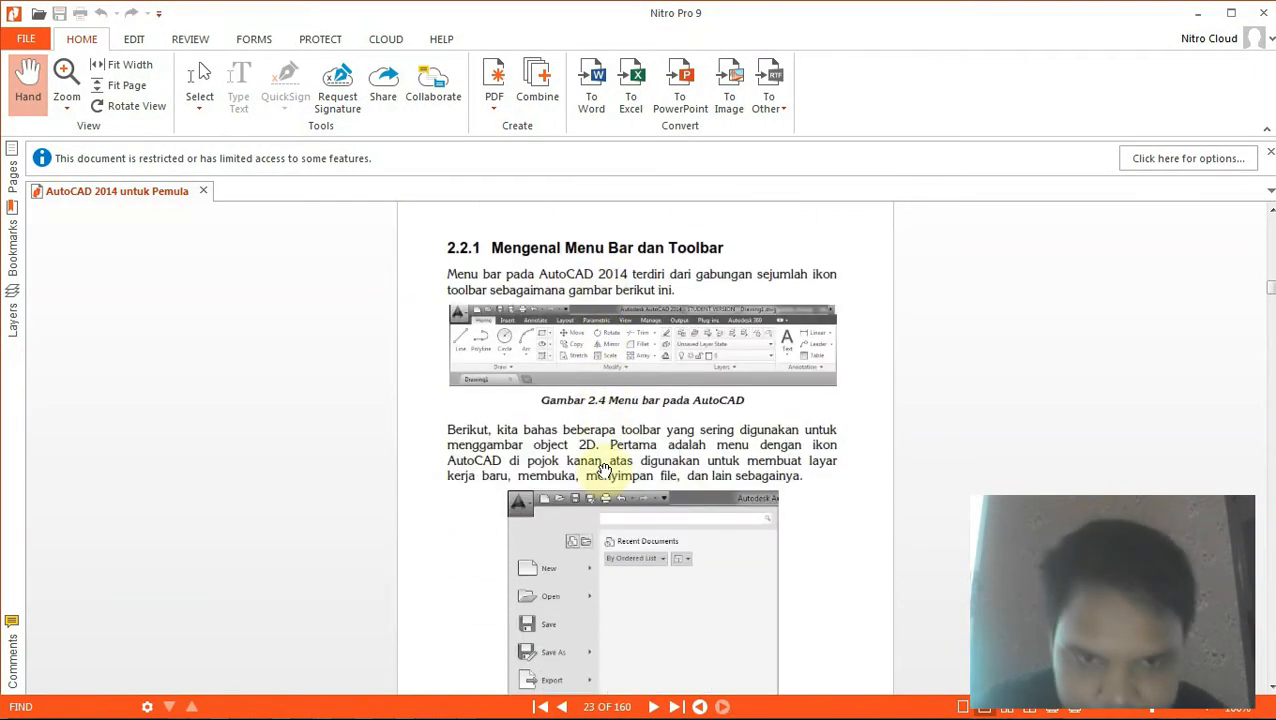
scroll(604, 471, down, 1)
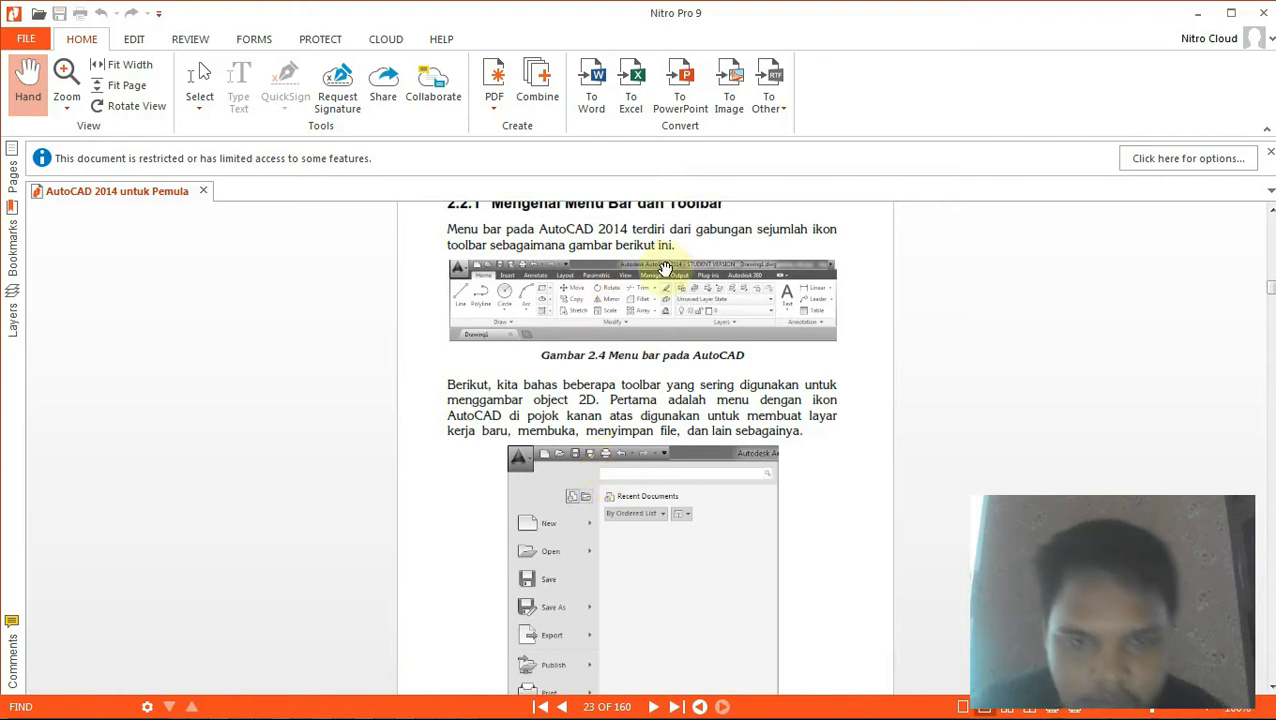
key(ctrl+l)
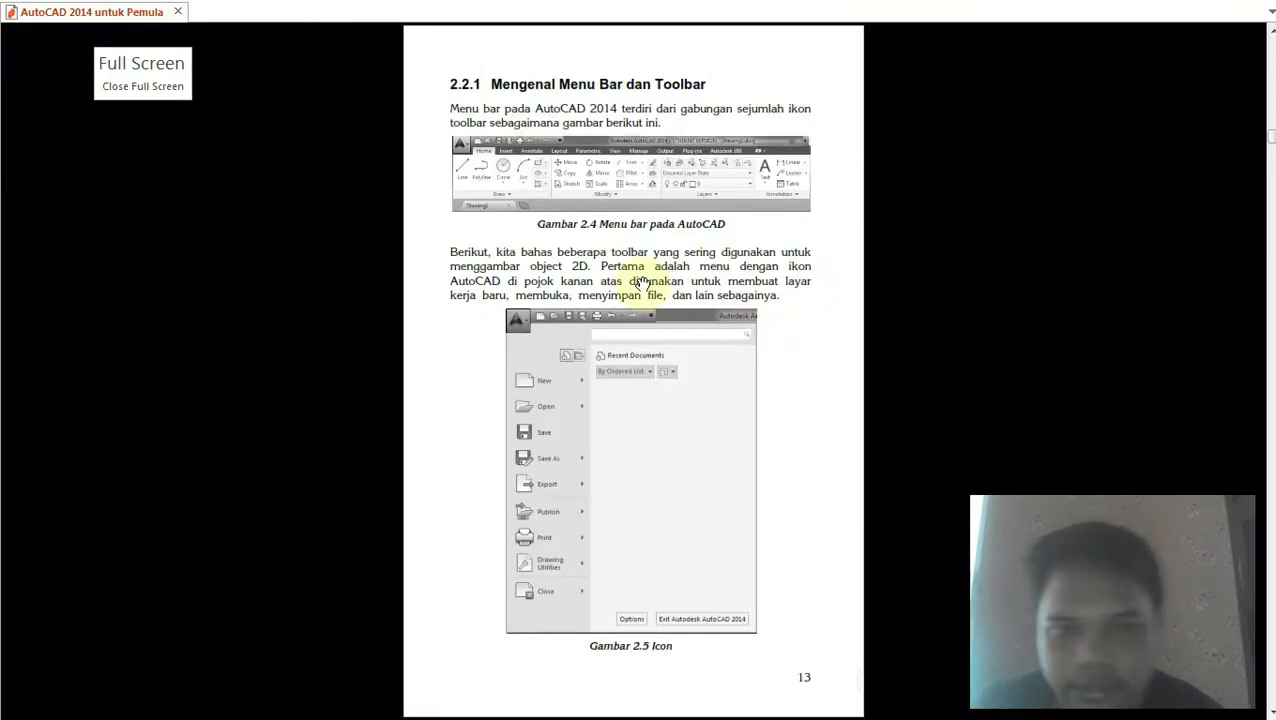
ctrl+scroll(575, 160, up, 3)
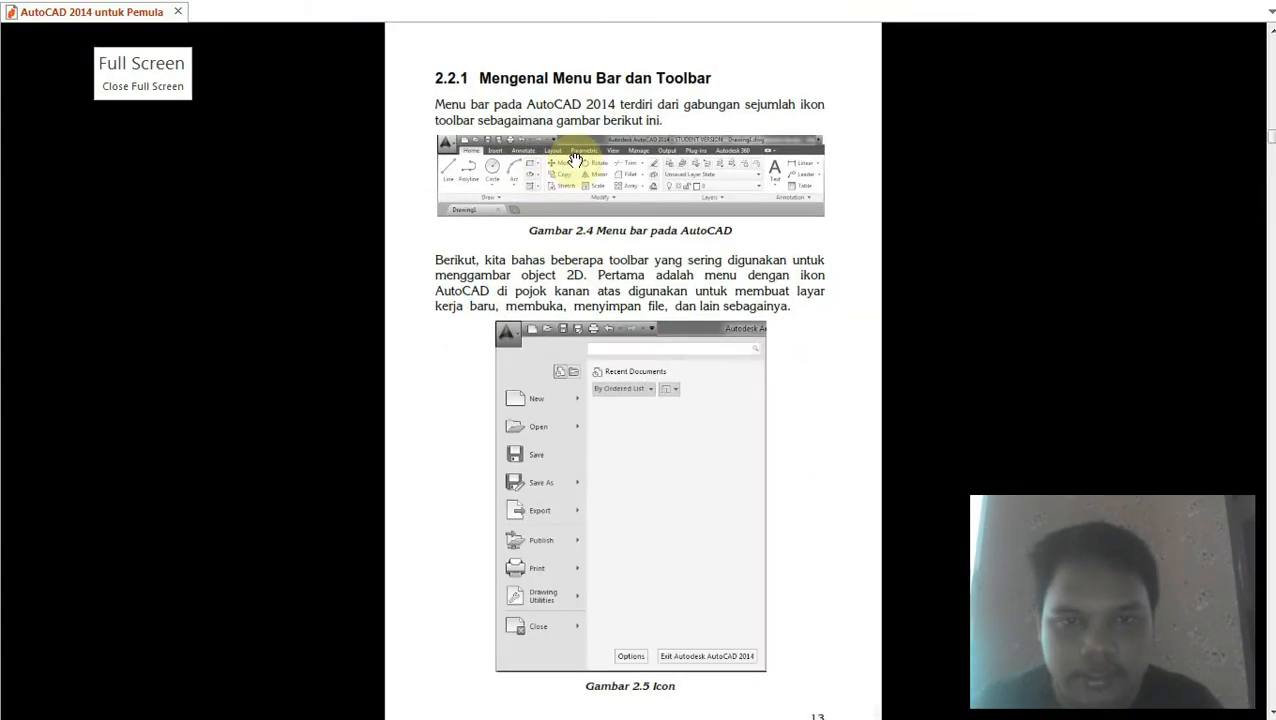
drag(575, 160, 544, 206)
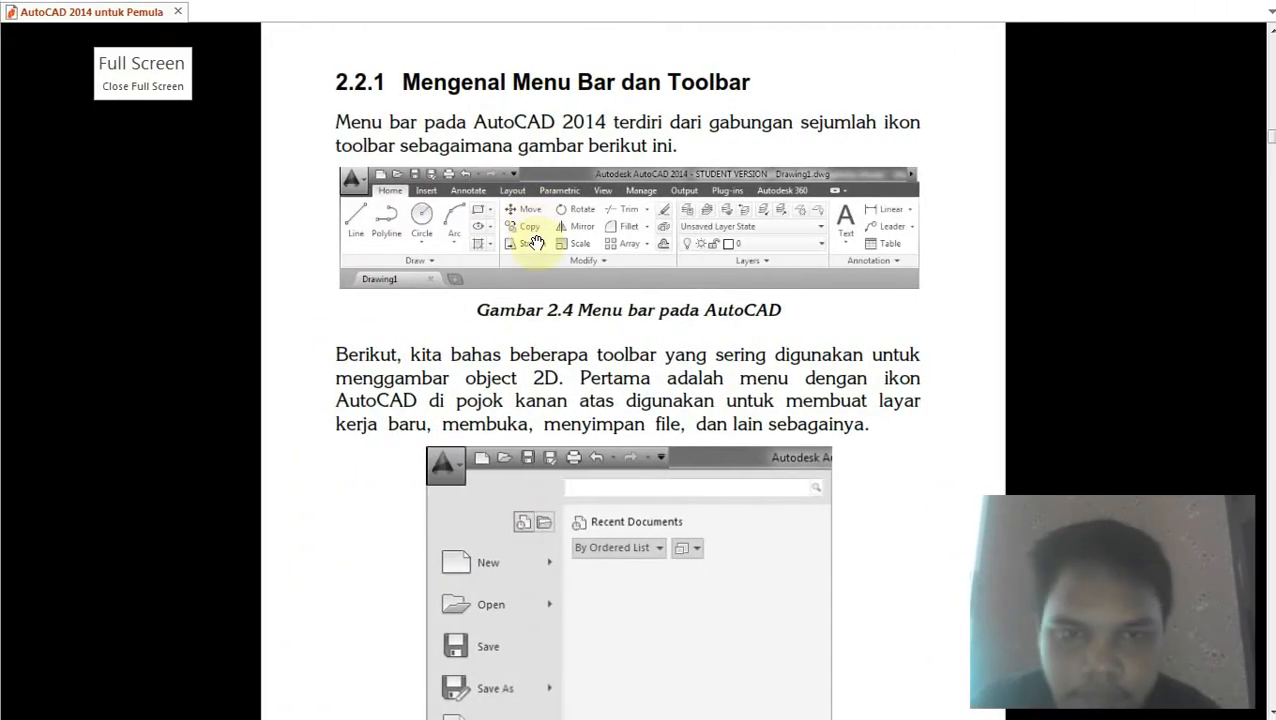
Step: Read the book's descriptions of the Draw, Modify and Properties toolbars, then return to the drawing
scroll(856, 238, down, 12)
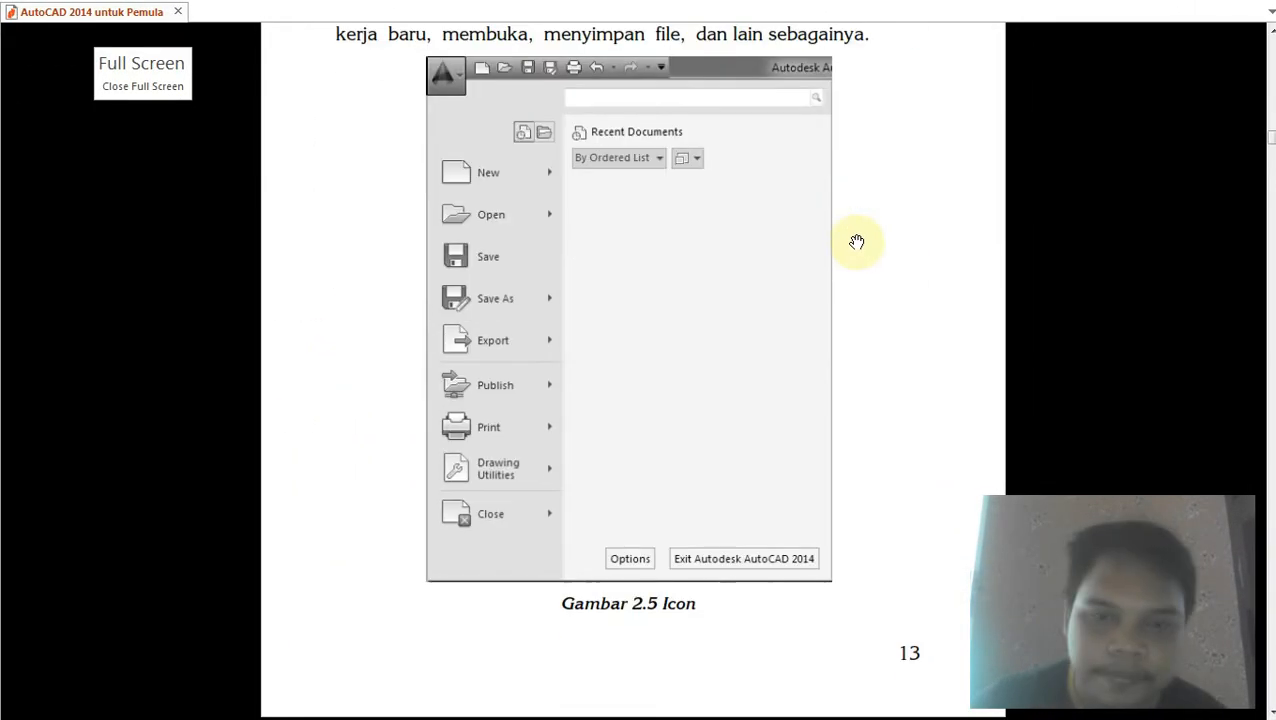
scroll(858, 245, up, 2)
scroll(858, 245, up, 2)
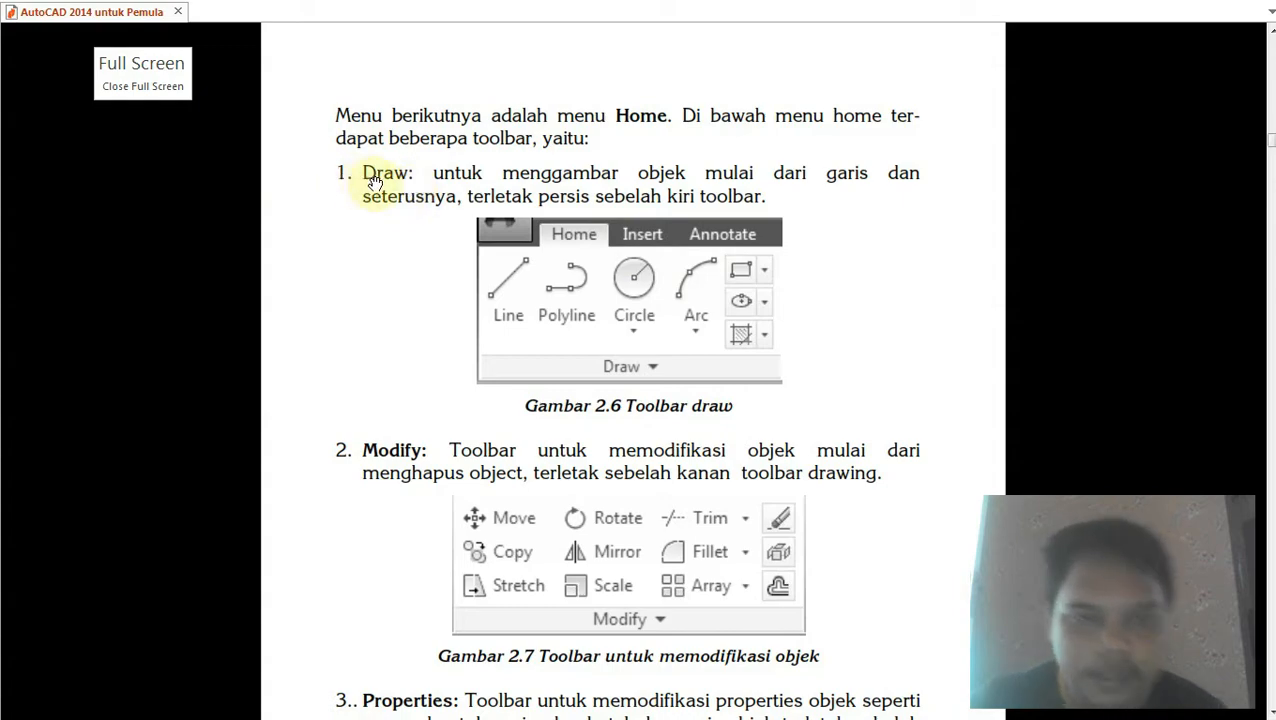
scroll(383, 177, down, 1)
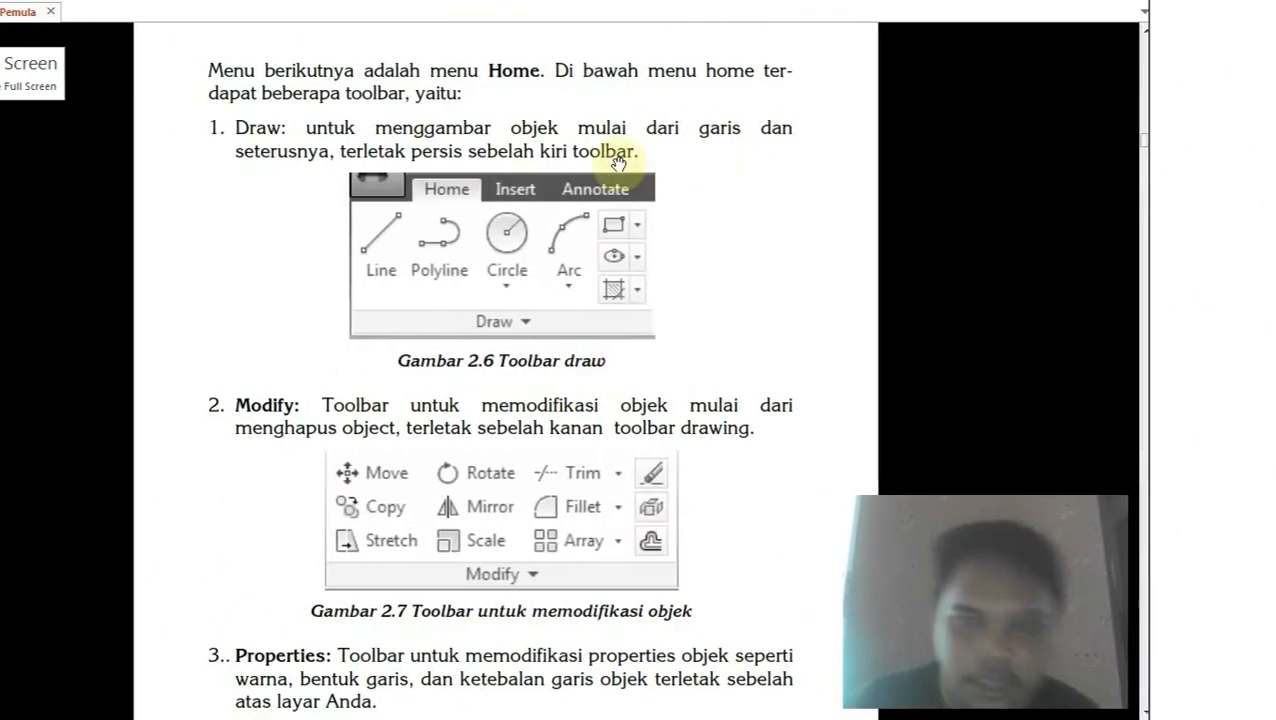
scroll(627, 222, down, 1)
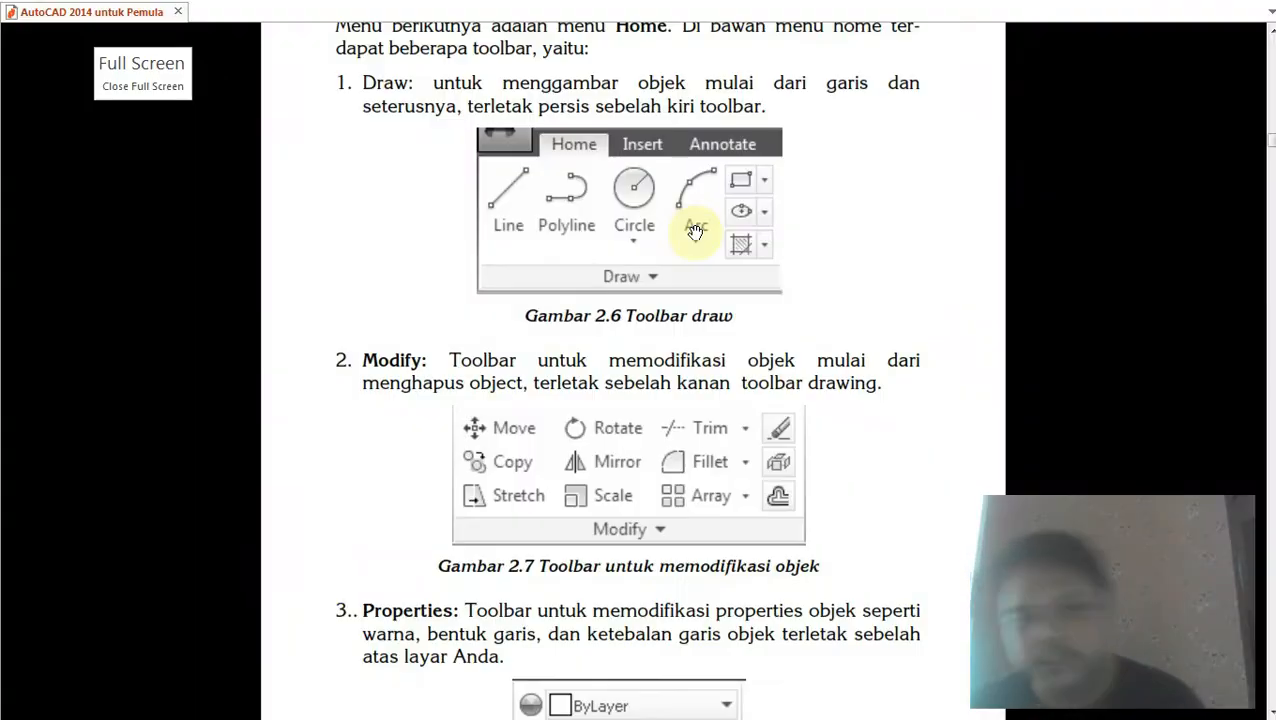
scroll(680, 185, down, 1)
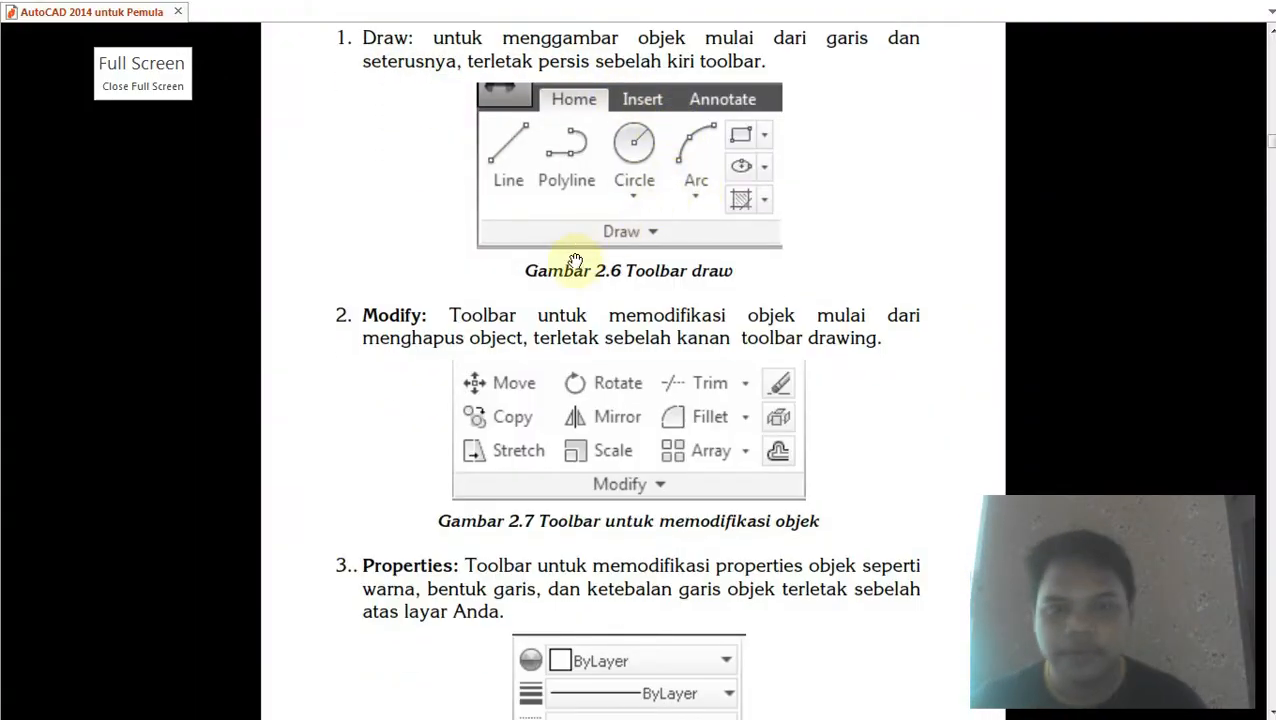
scroll(338, 336, down, 1)
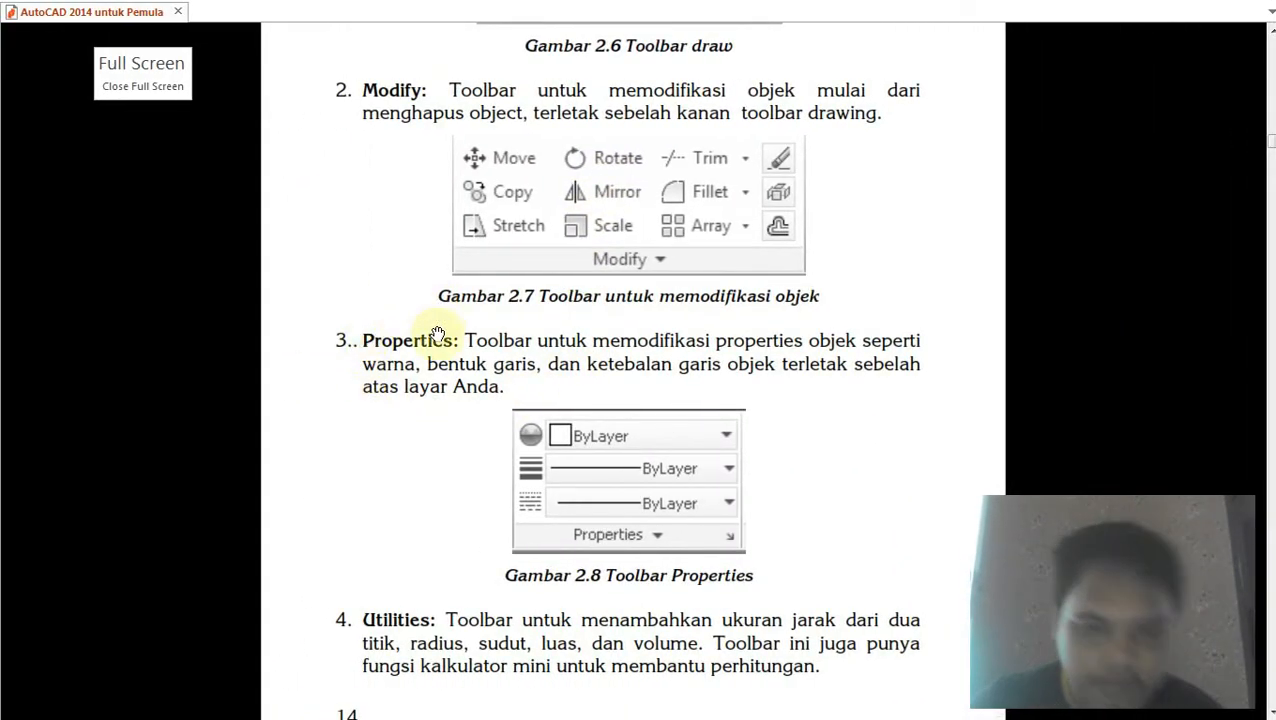
scroll(716, 431, down, 1)
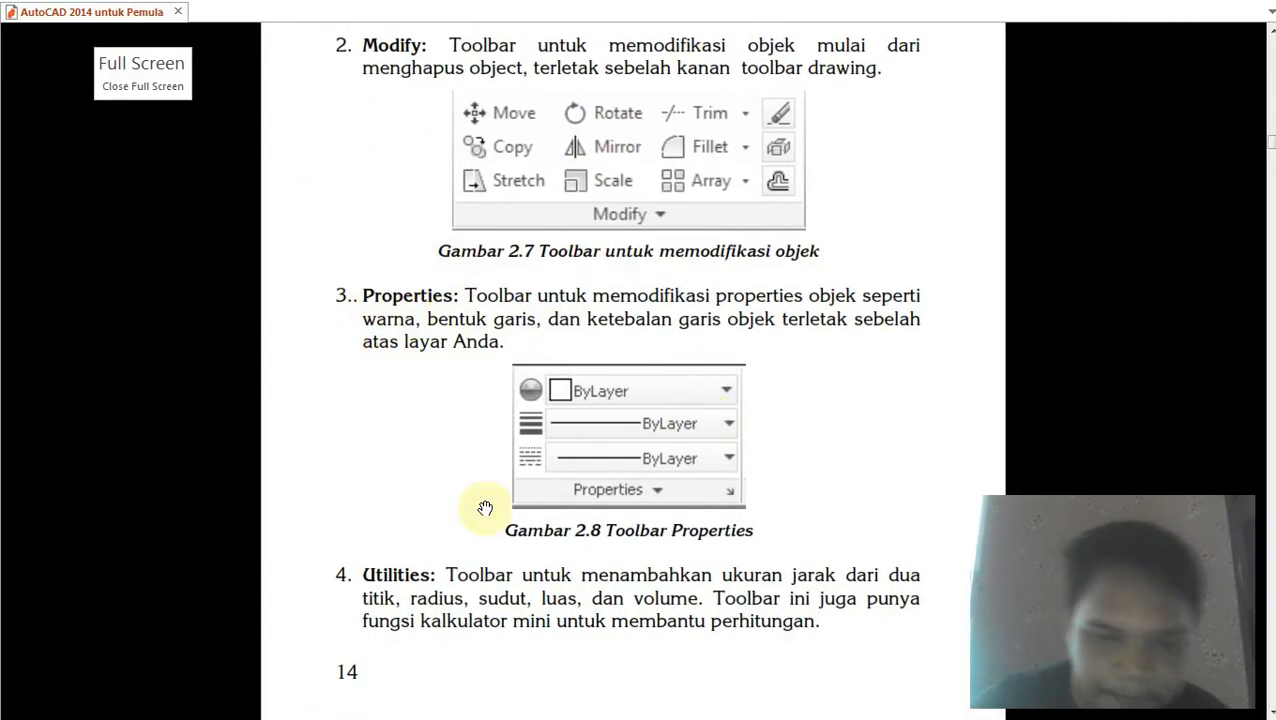
key(Escape)
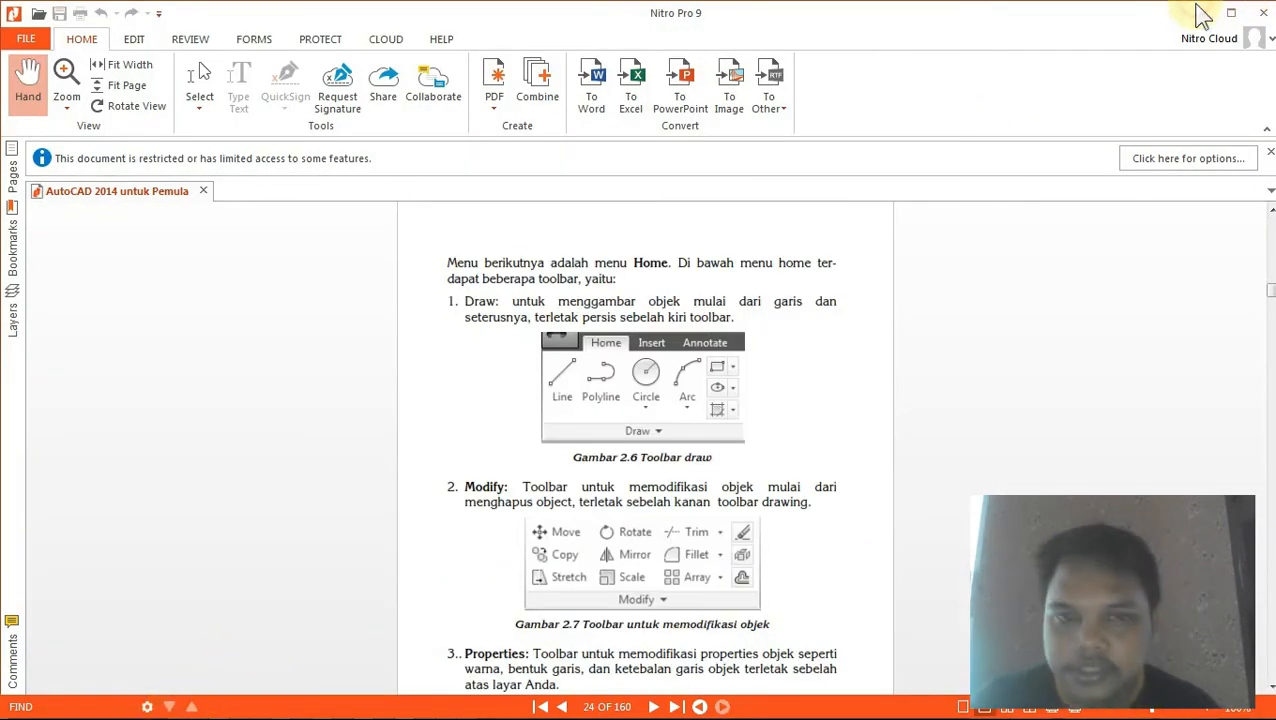
click(1200, 12)
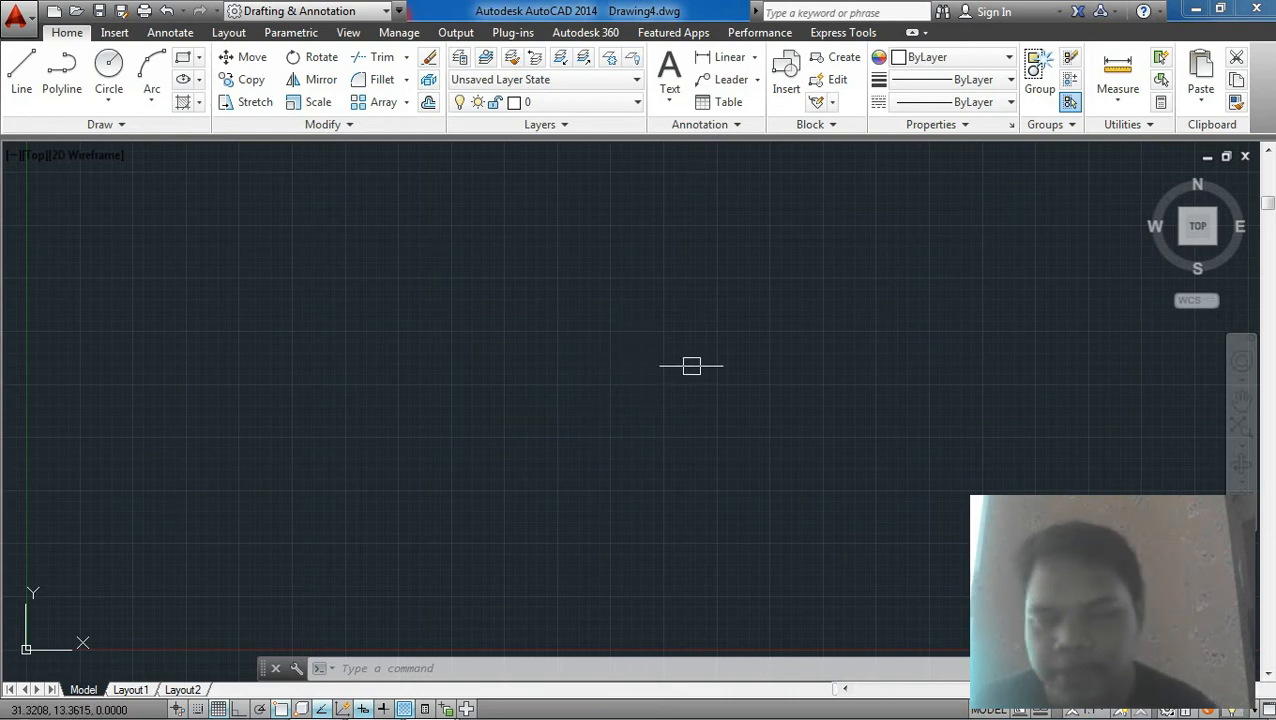
Step: Open the Options dialog from the drawing area's context menu
click(492, 238)
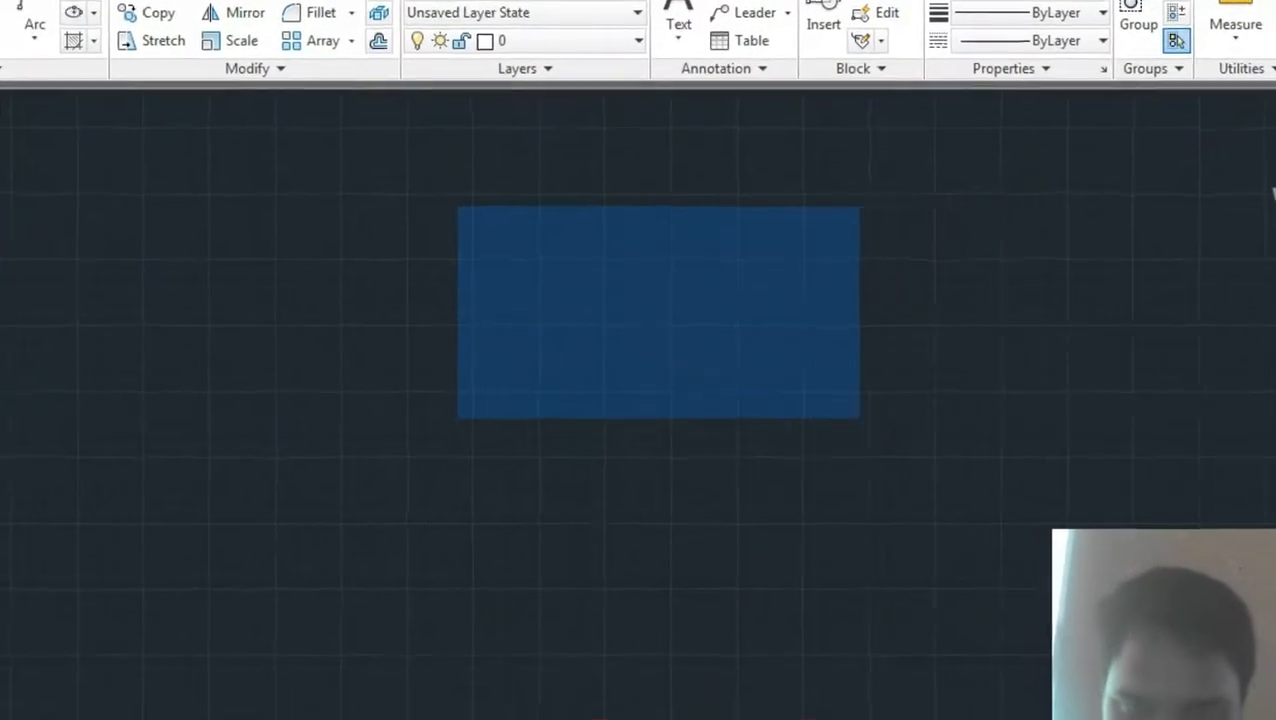
click(1093, 572)
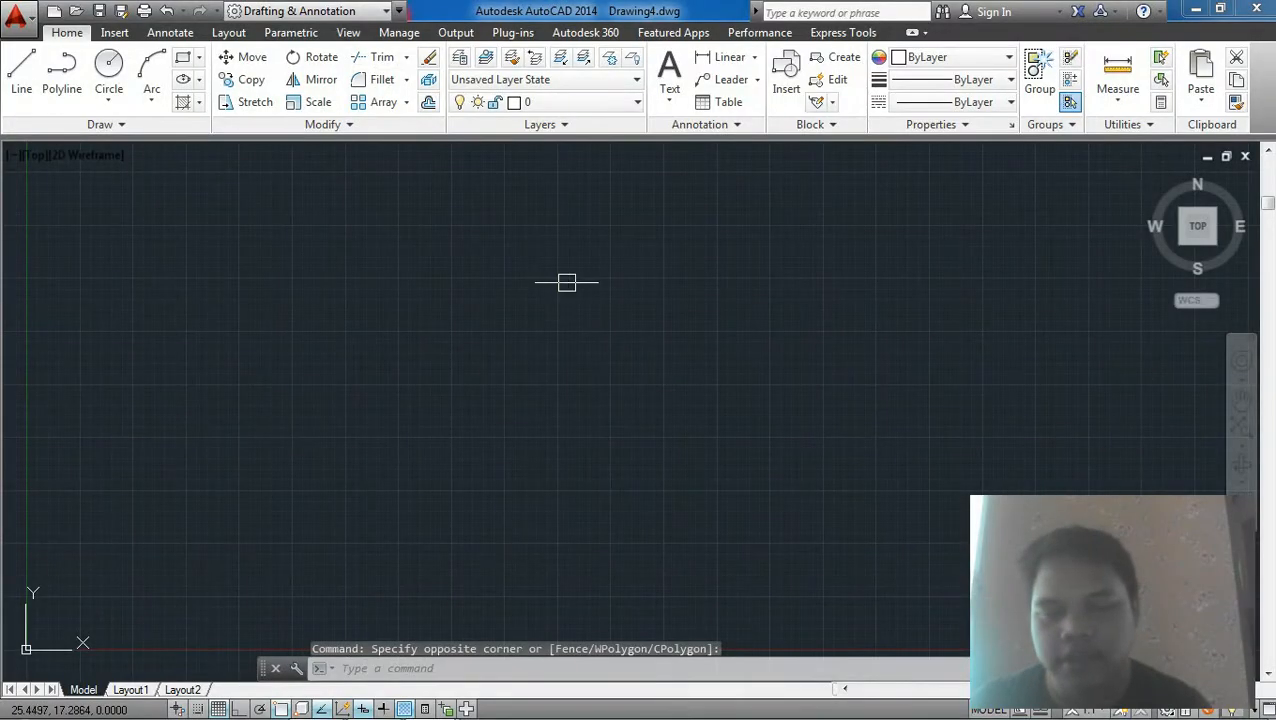
right_click(567, 284)
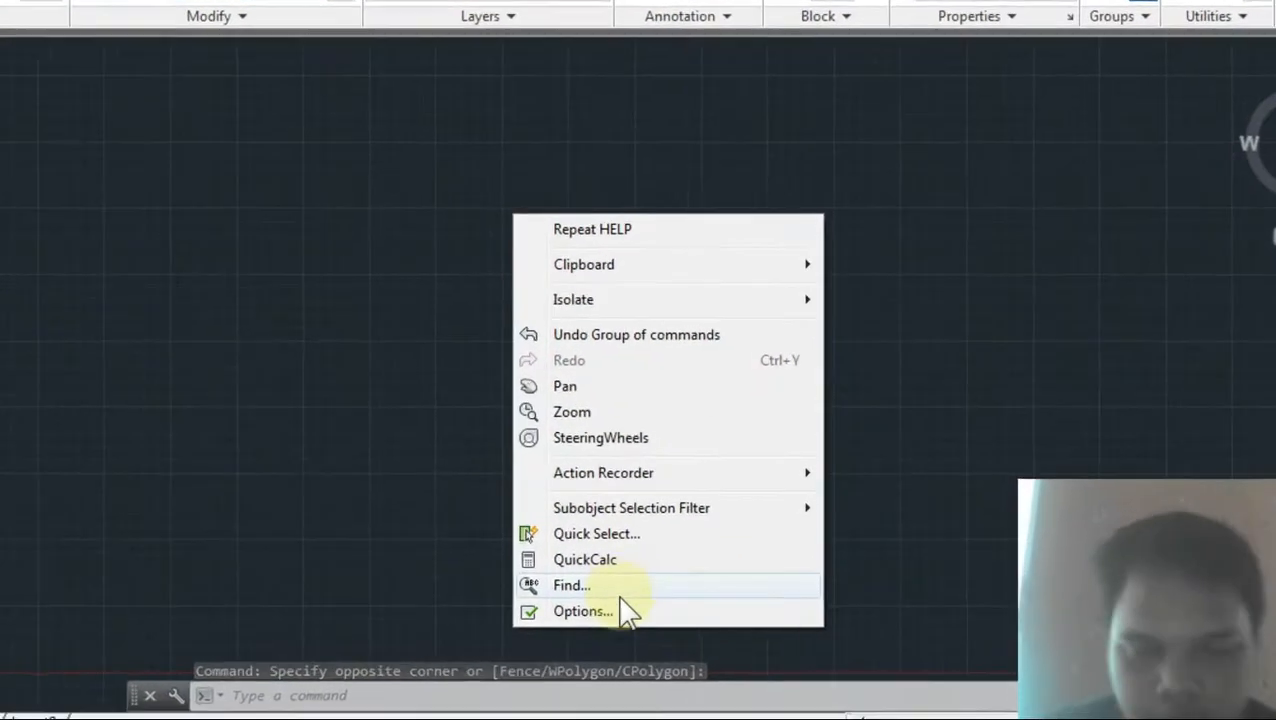
click(600, 621)
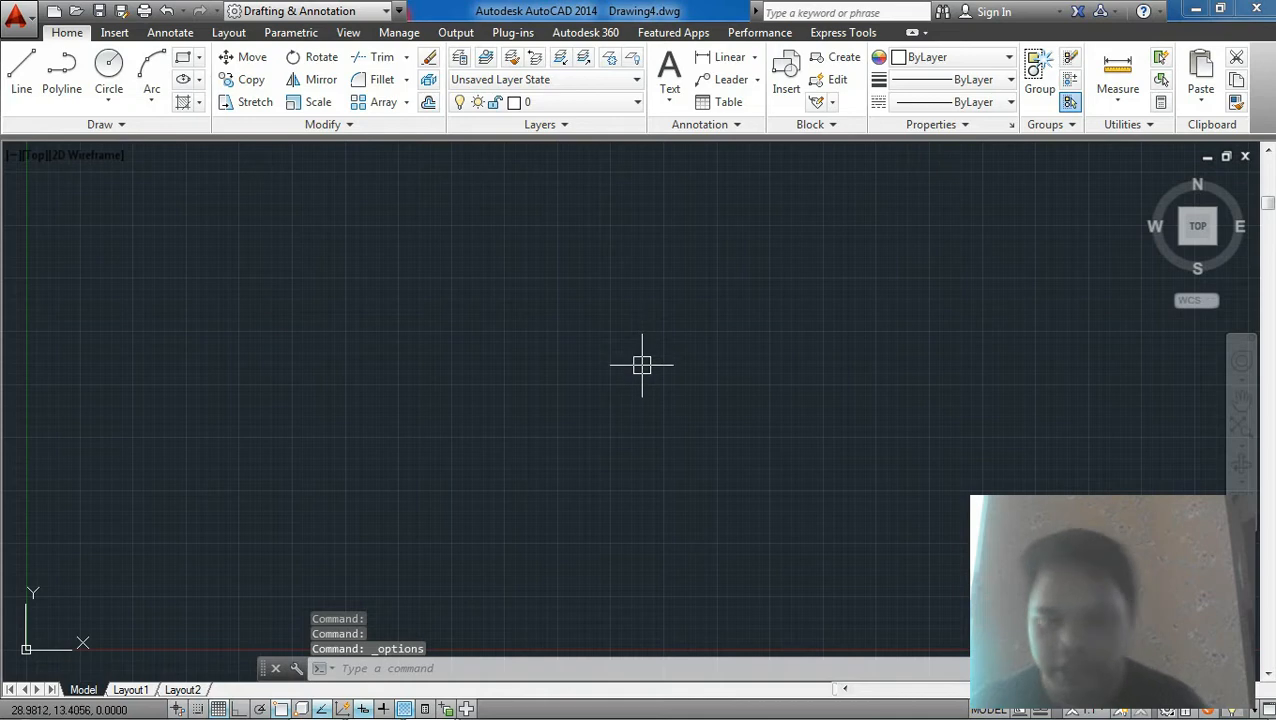
Step: Regenerate the model with the RE command
scroll(642, 364, down, 5)
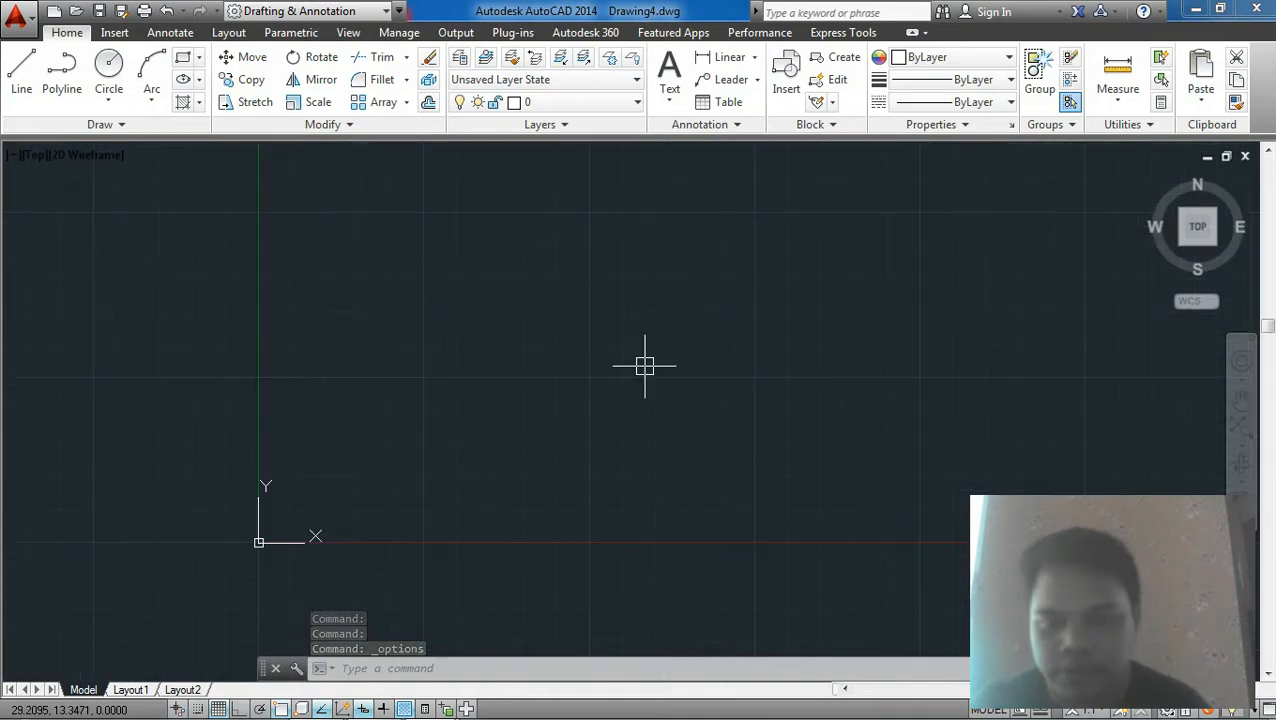
middle_drag(908, 319, 761, 412)
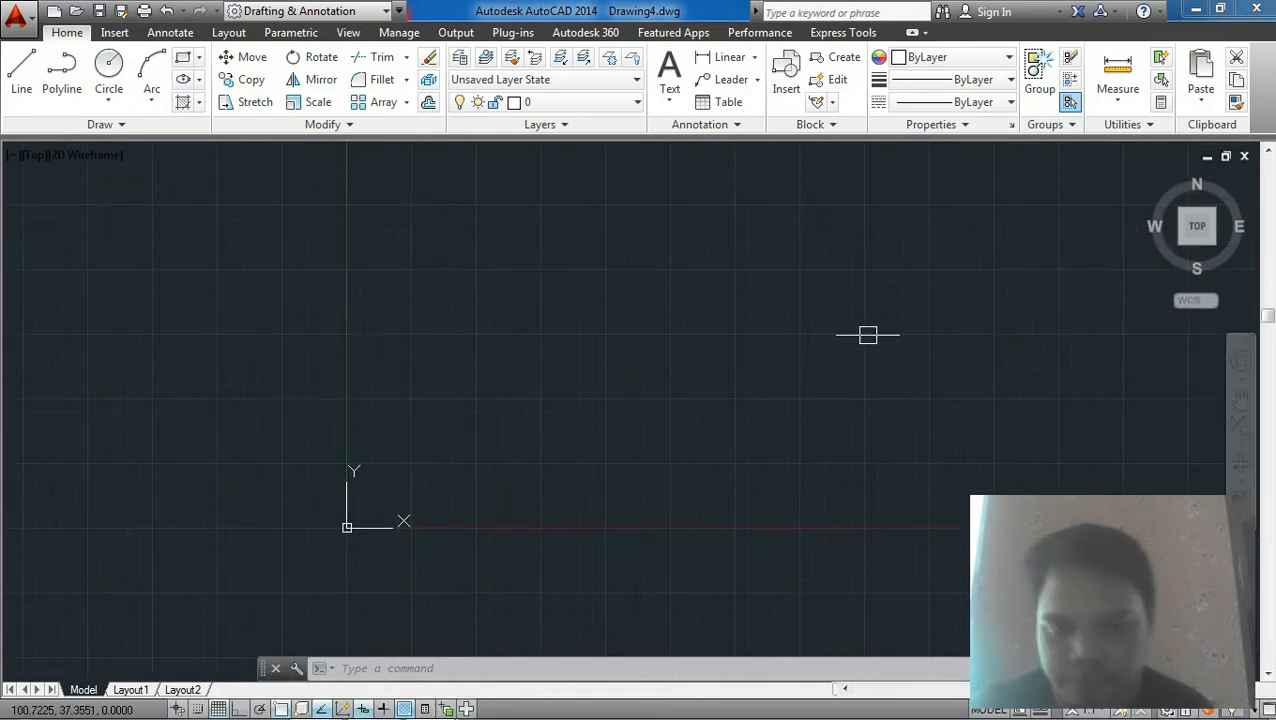
scroll(995, 324, up, 3)
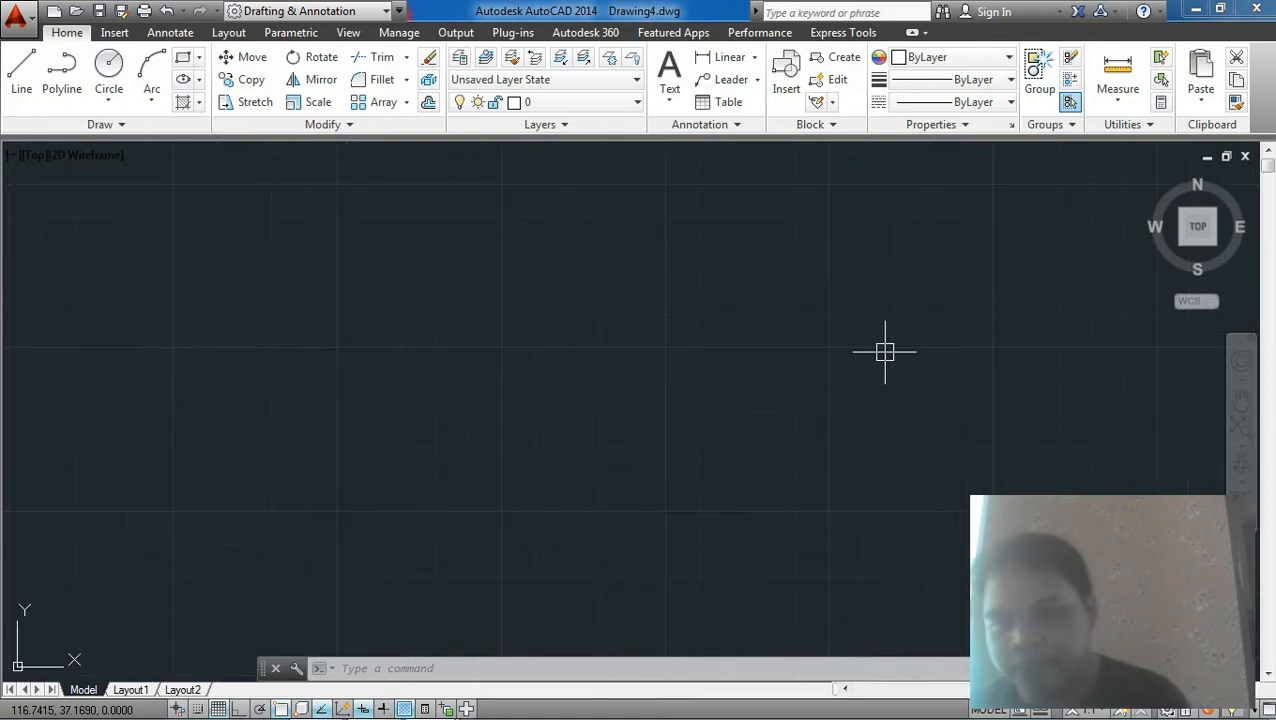
scroll(776, 368, down, 3)
scroll(776, 370, down, 2)
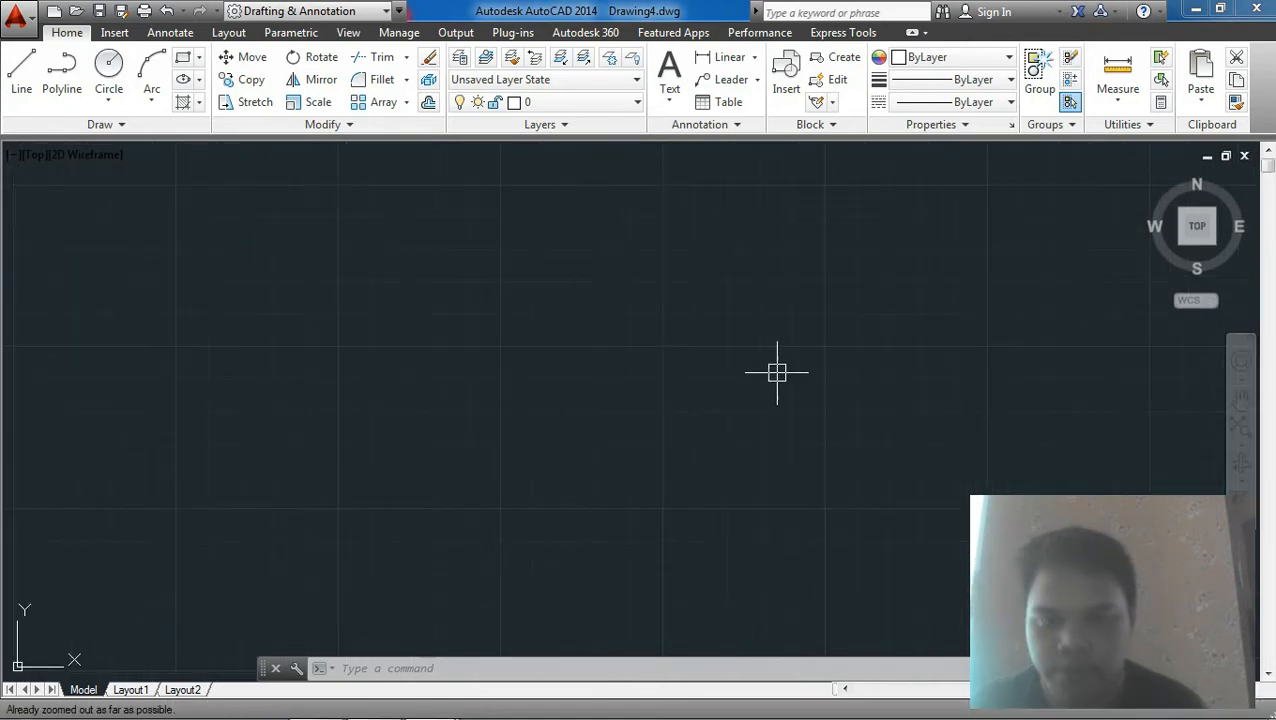
text(e)
key(Return)
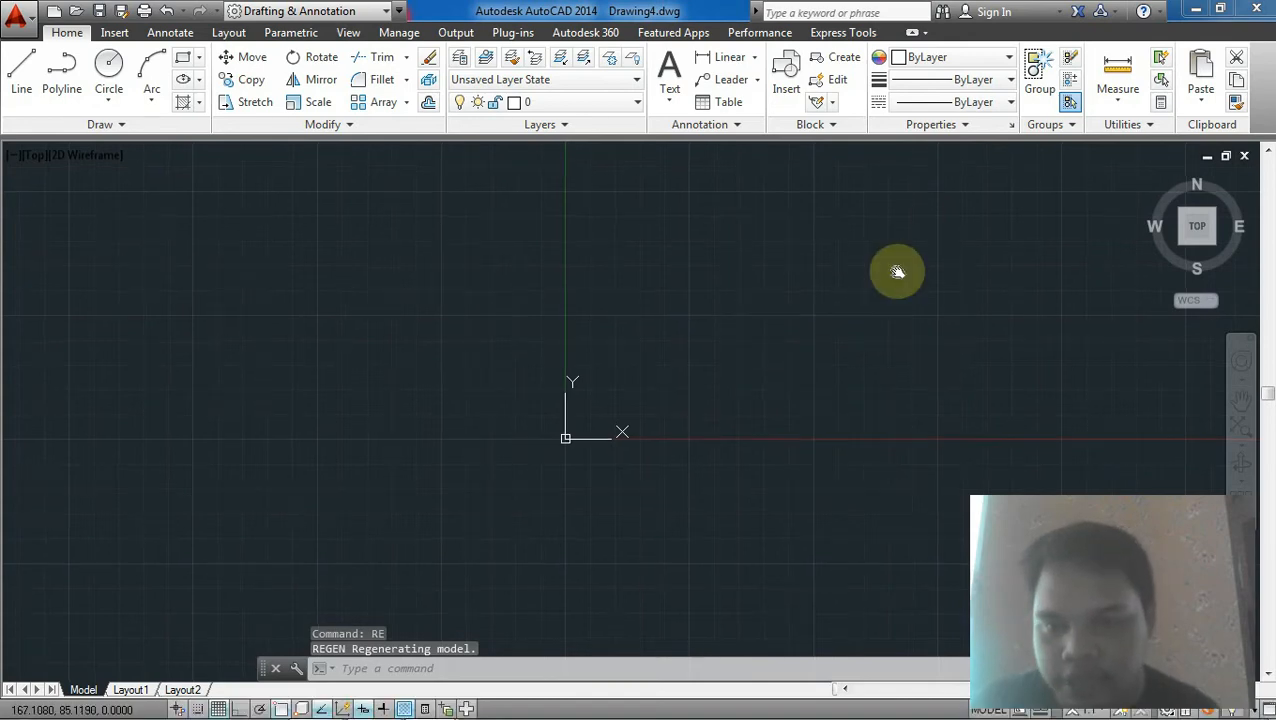
Step: Run REGEN again to refresh the model display
mouse_move(897, 272)
middle_down()
mouse_move(518, 347)
mouse_move(763, 279)
mouse_move(763, 364)
middle_up()
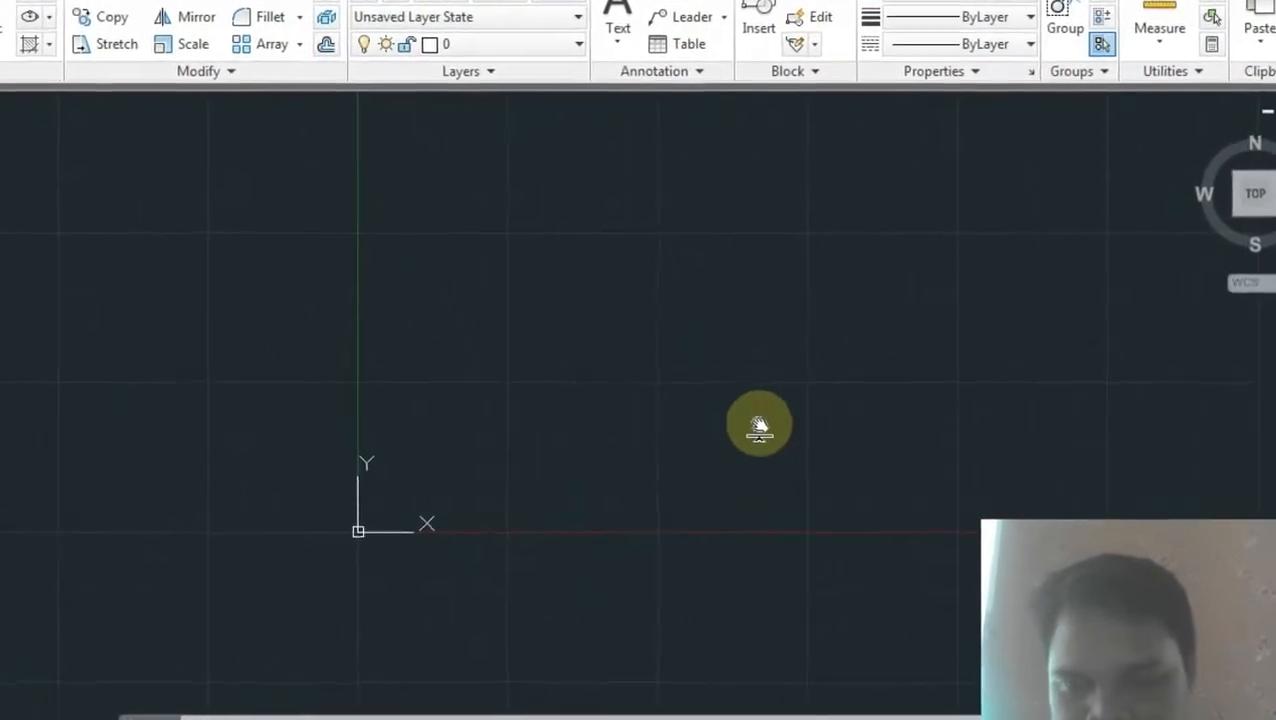
middle_drag(759, 424, 758, 450)
scroll(728, 257, up, 5)
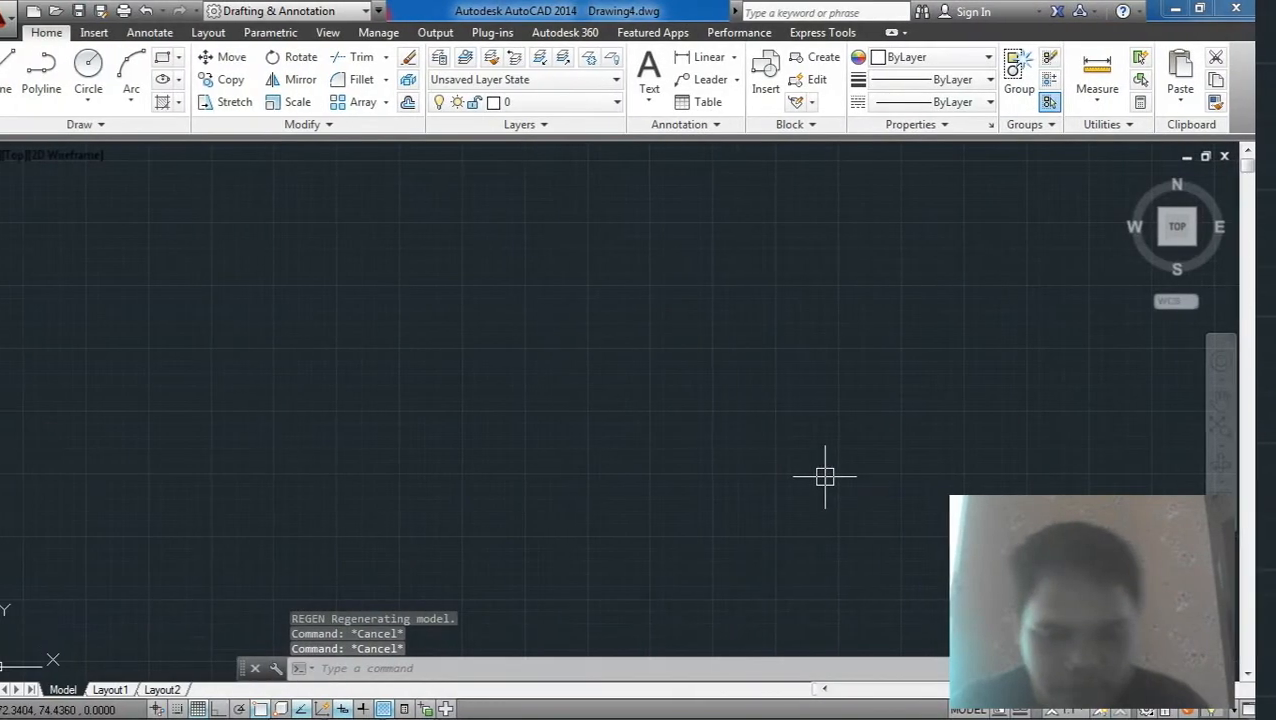
text(RE)
key(Return)
scroll(145, 398, down, 5)
middle_drag(237, 412, 236, 411)
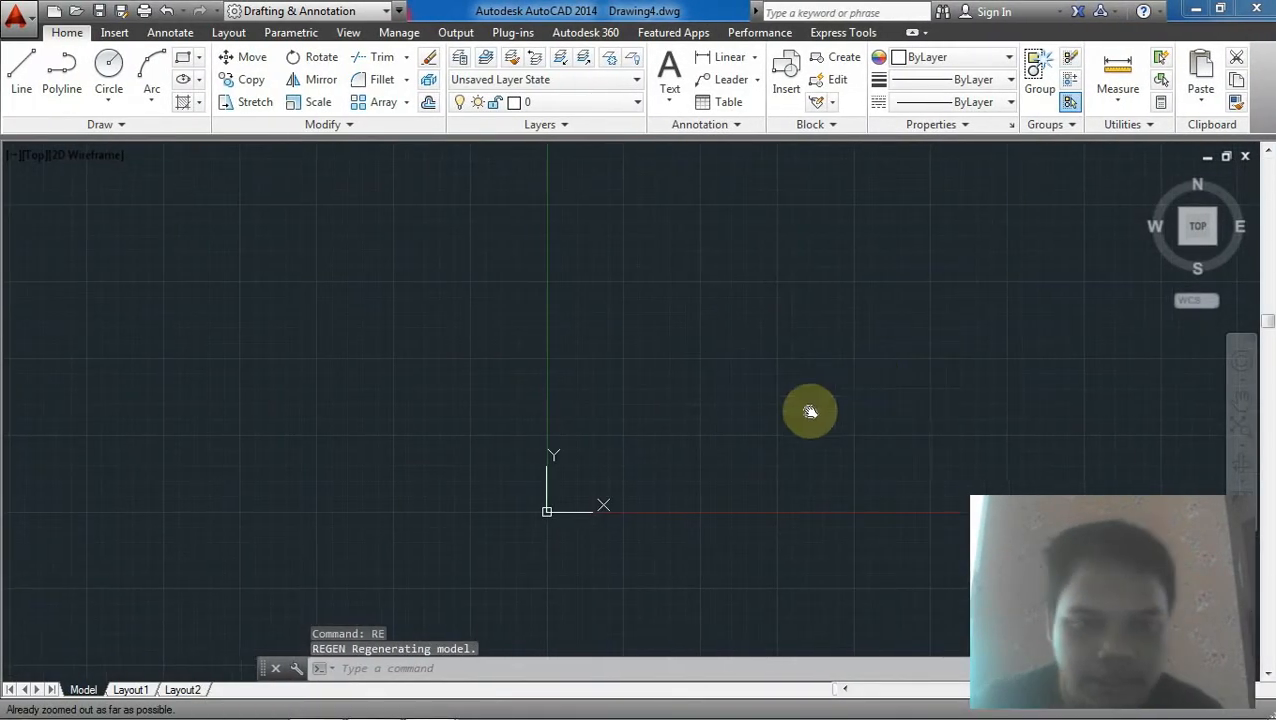
middle_drag(810, 412, 683, 479)
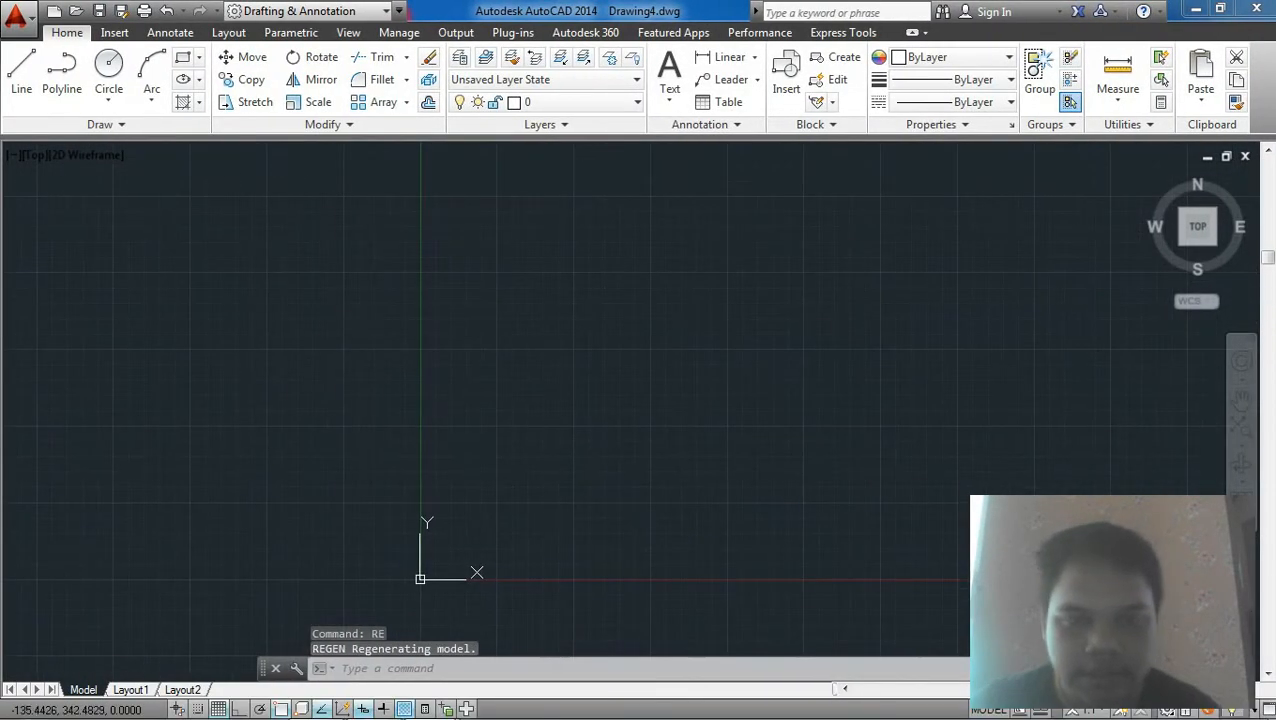
Step: Draw a horizontal line 1000 units long with the Line tool
click(21, 70)
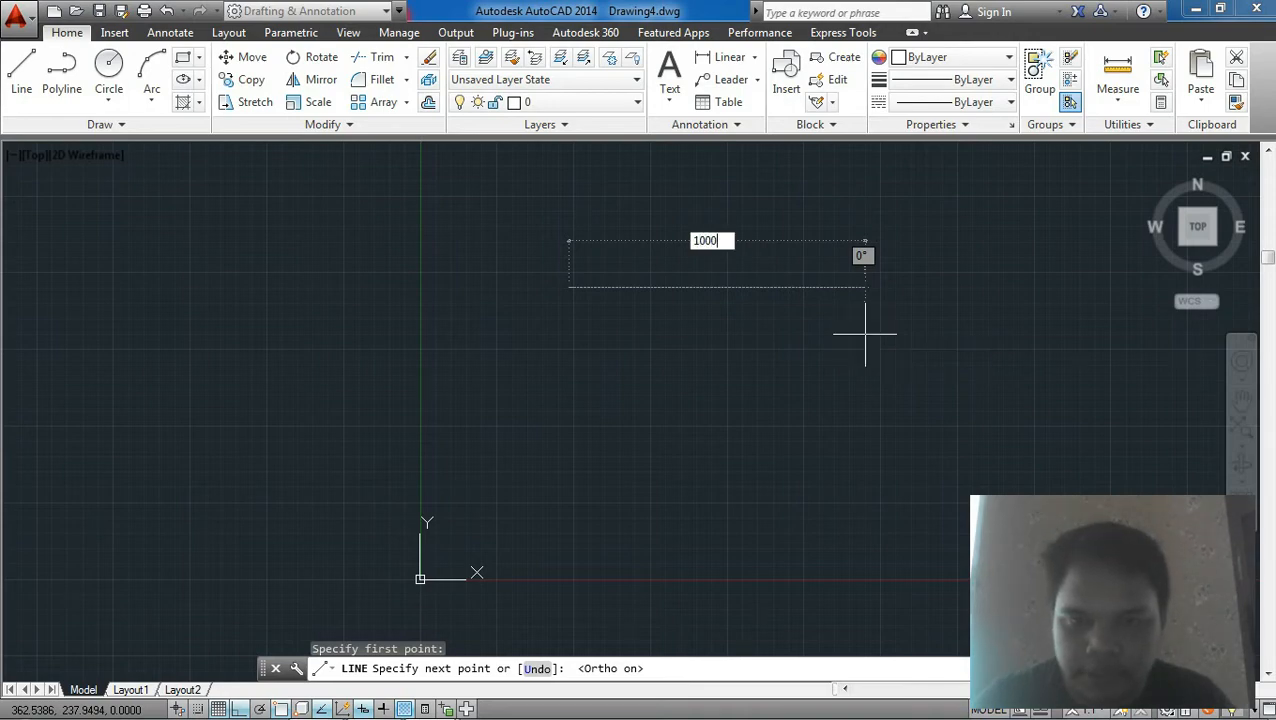
key(Return)
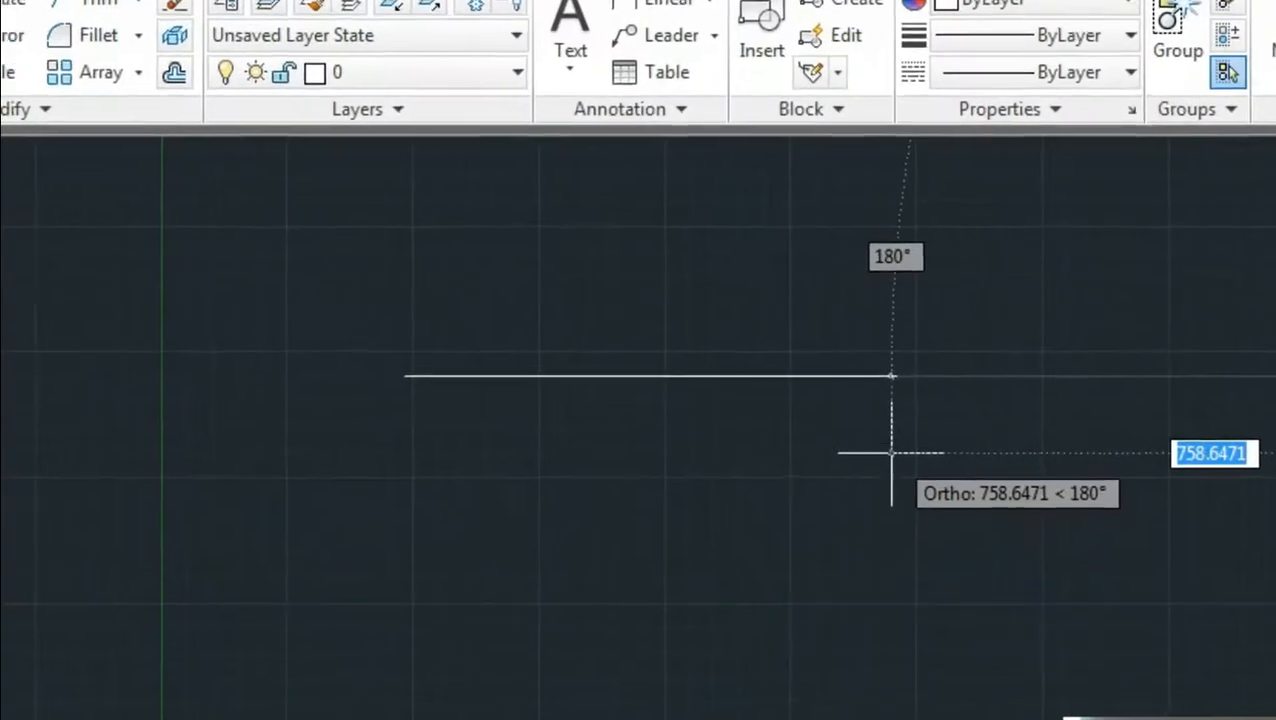
key(Escape)
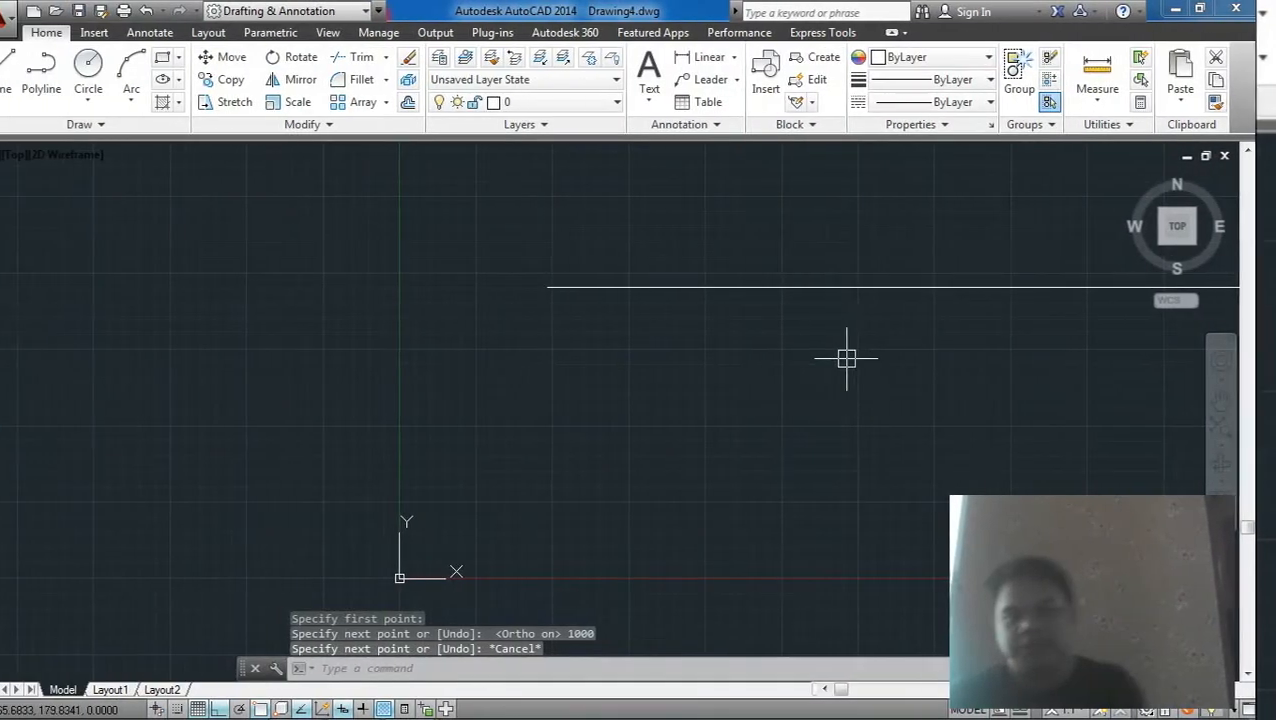
Step: Regenerate the model with the RE command
text(re)
key(Return)
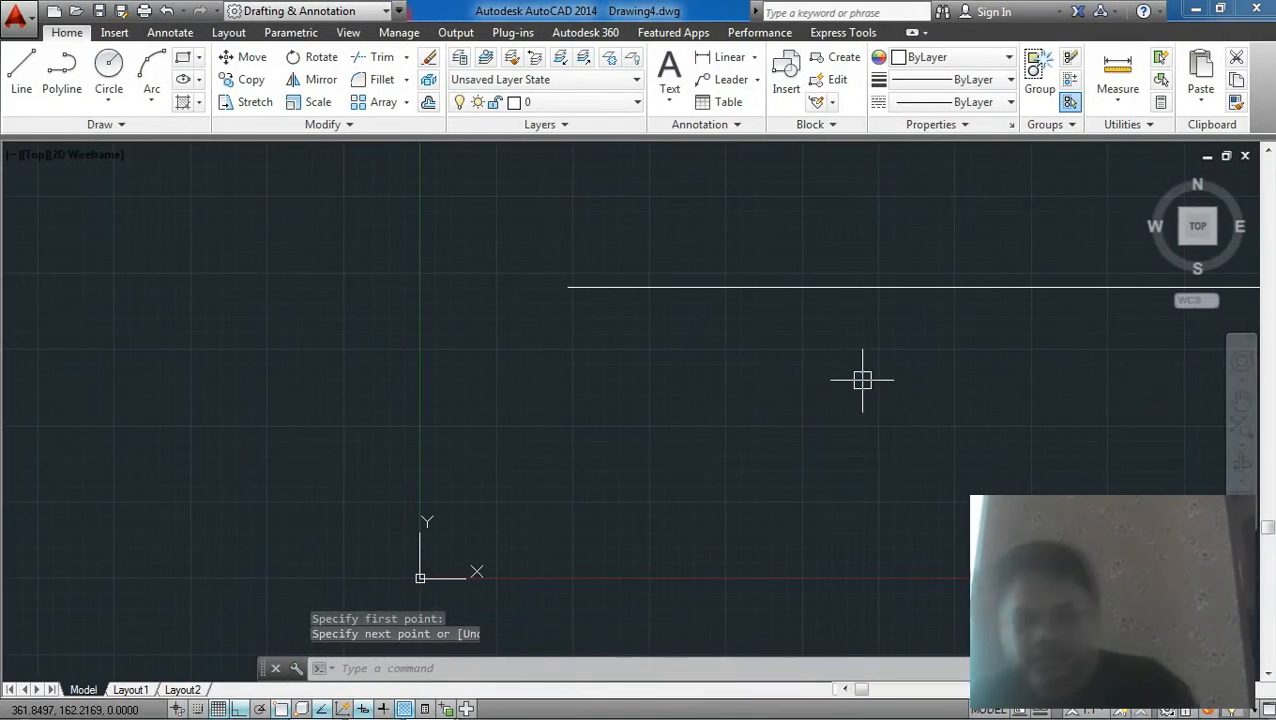
scroll(820, 365, down, 7)
middle_drag(652, 390, 250, 373)
click(673, 381)
click(585, 303)
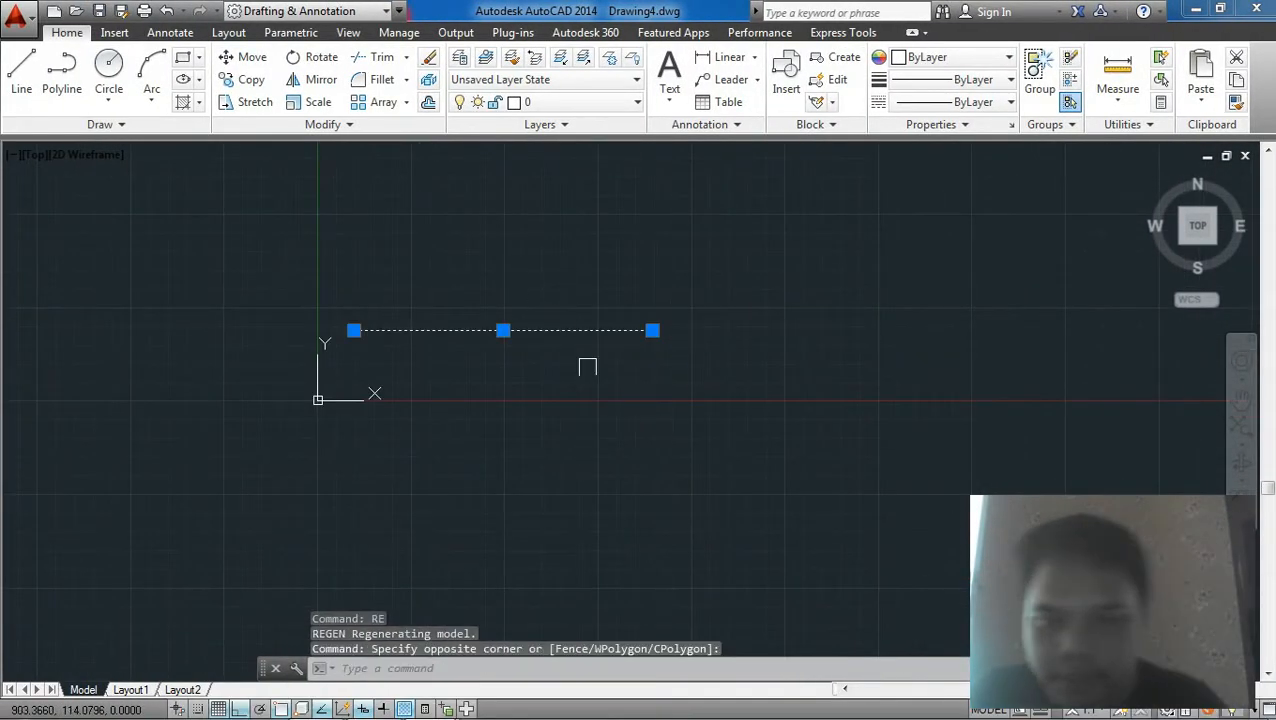
key(Return)
click(612, 415)
click(617, 414)
click(650, 372)
click(564, 268)
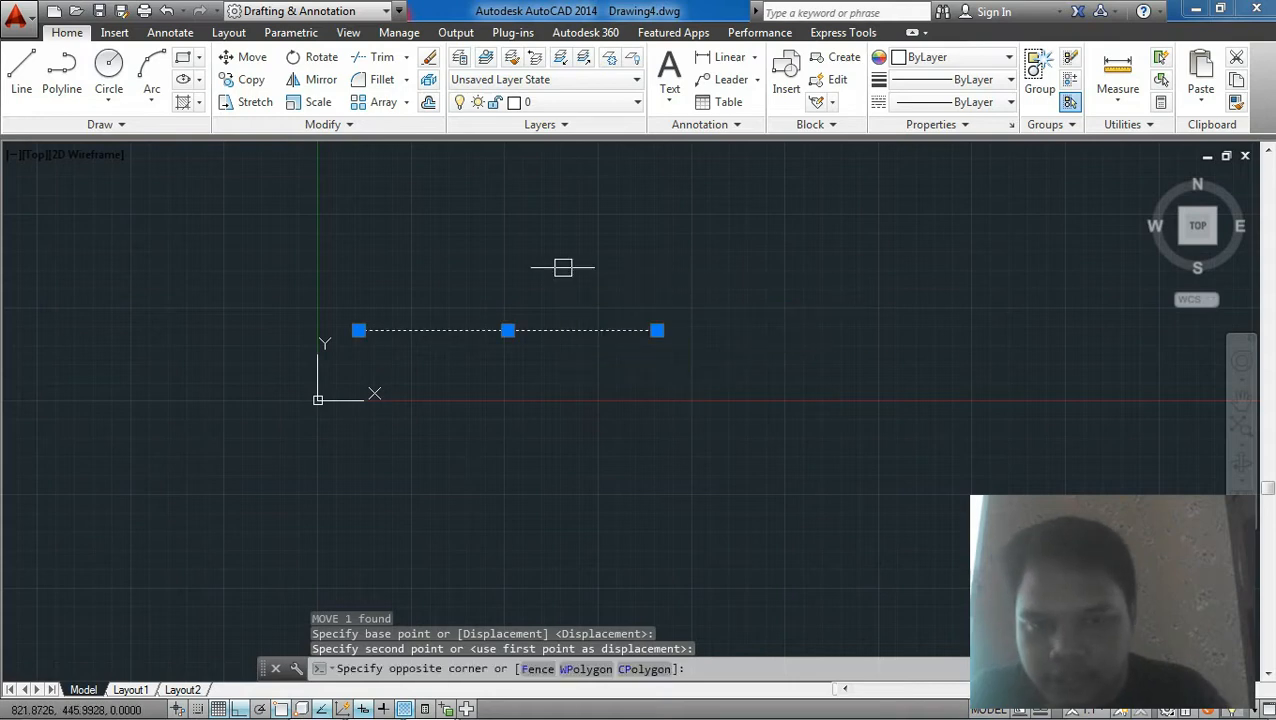
text(m)
key(Return)
click(616, 405)
key(Escape)
Step: Move the 1000-unit horizontal line upward with the Move command
click(911, 379)
middle_drag(911, 379, 655, 456)
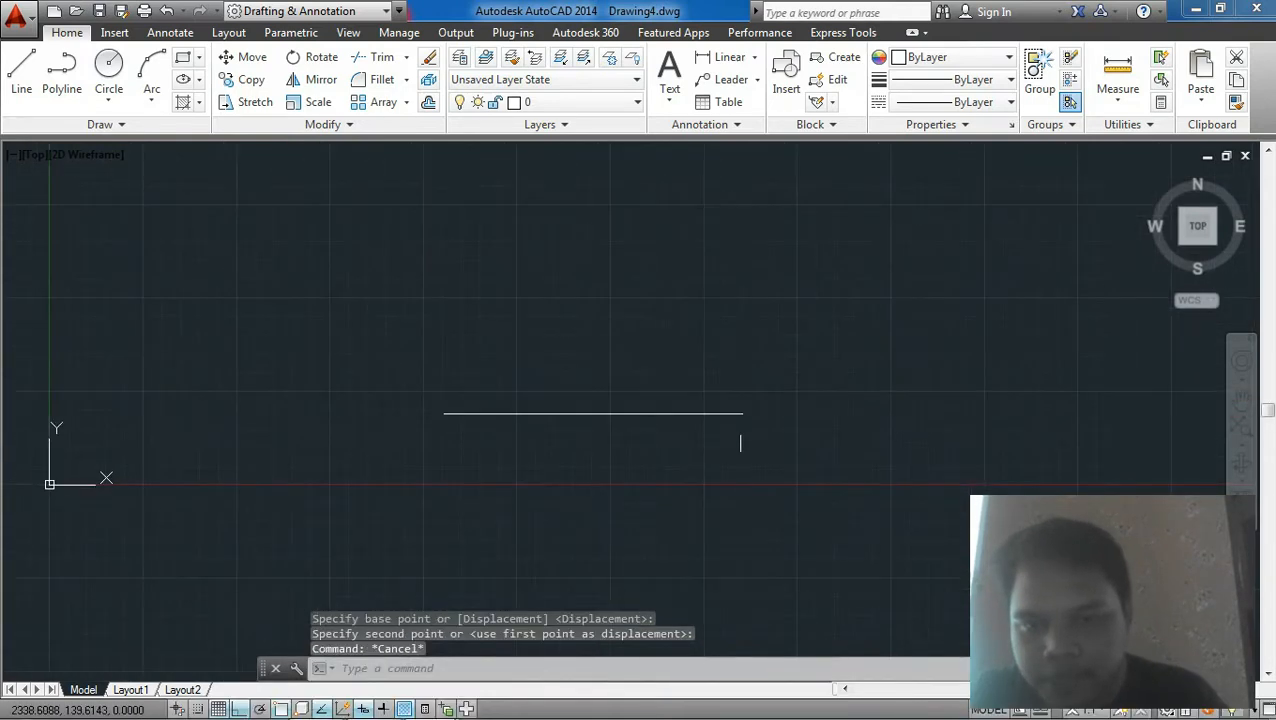
click(646, 384)
text(m)
key(Return)
click(795, 441)
click(745, 236)
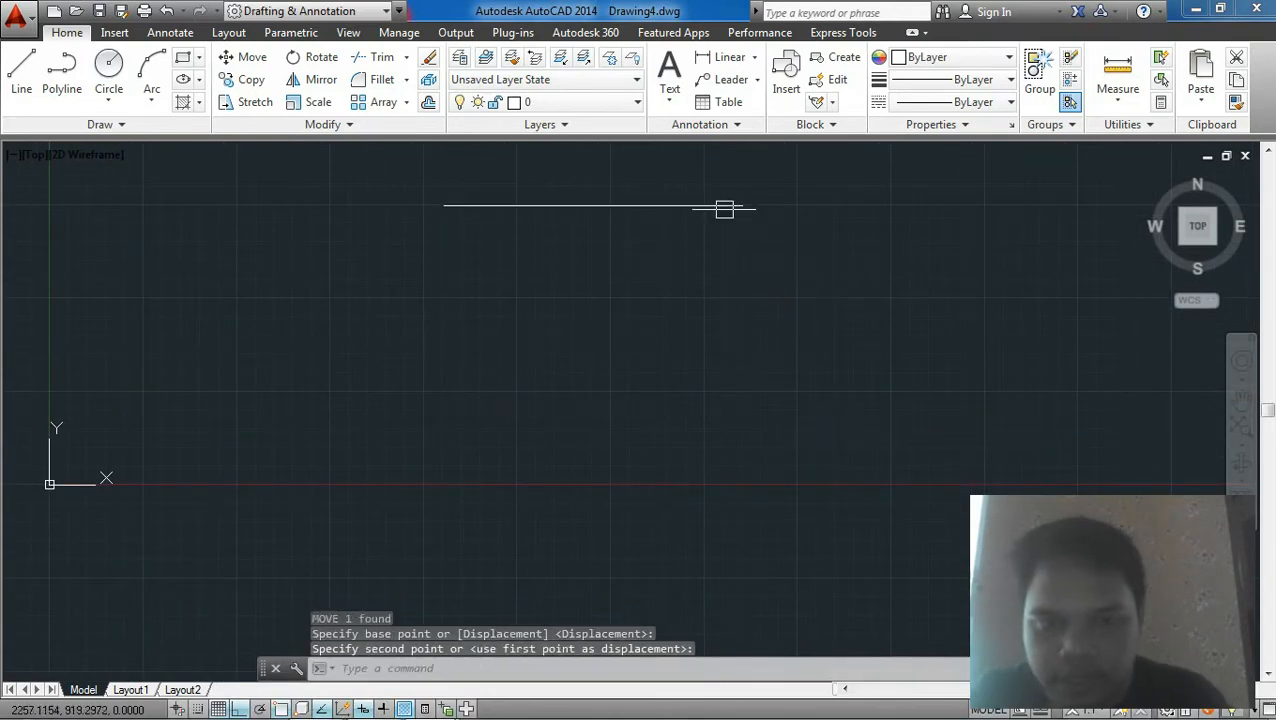
key(Escape)
Step: Draw a 500-unit vertical line downward from the right end of the horizontal line
scroll(710, 198, up, 3)
middle_drag(680, 228, 757, 316)
scroll(785, 280, down, 2)
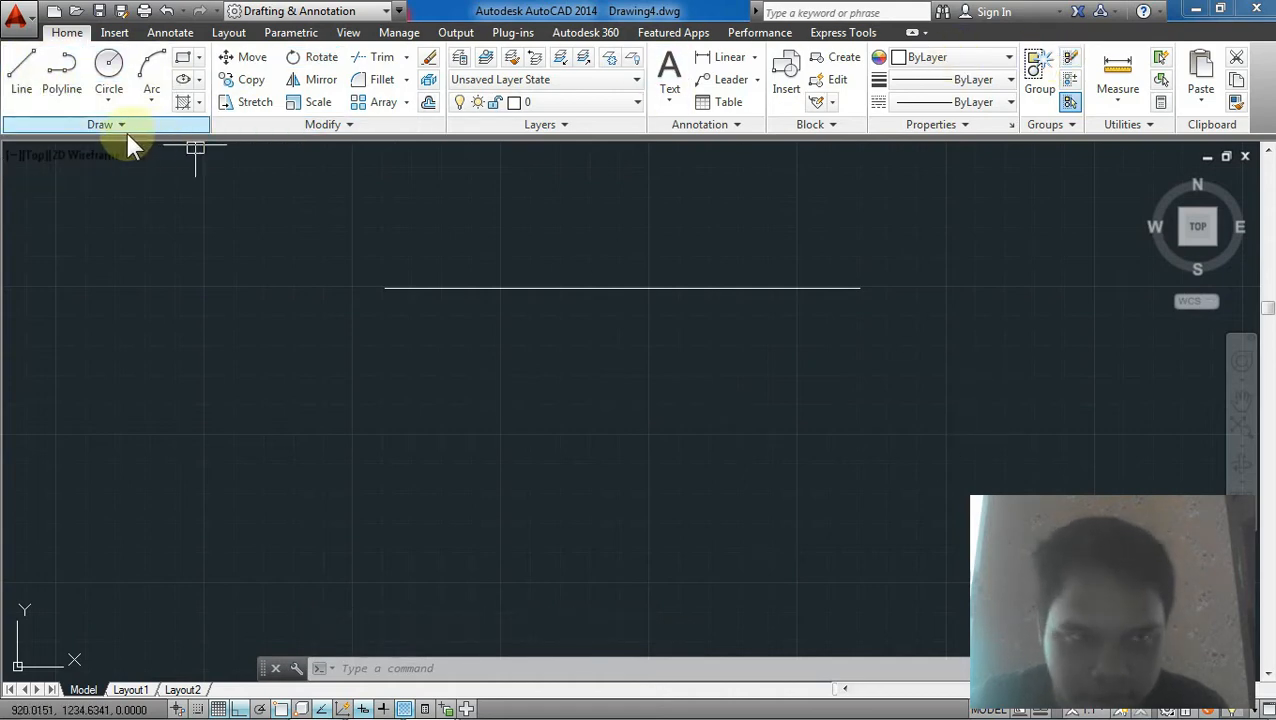
click(407, 667)
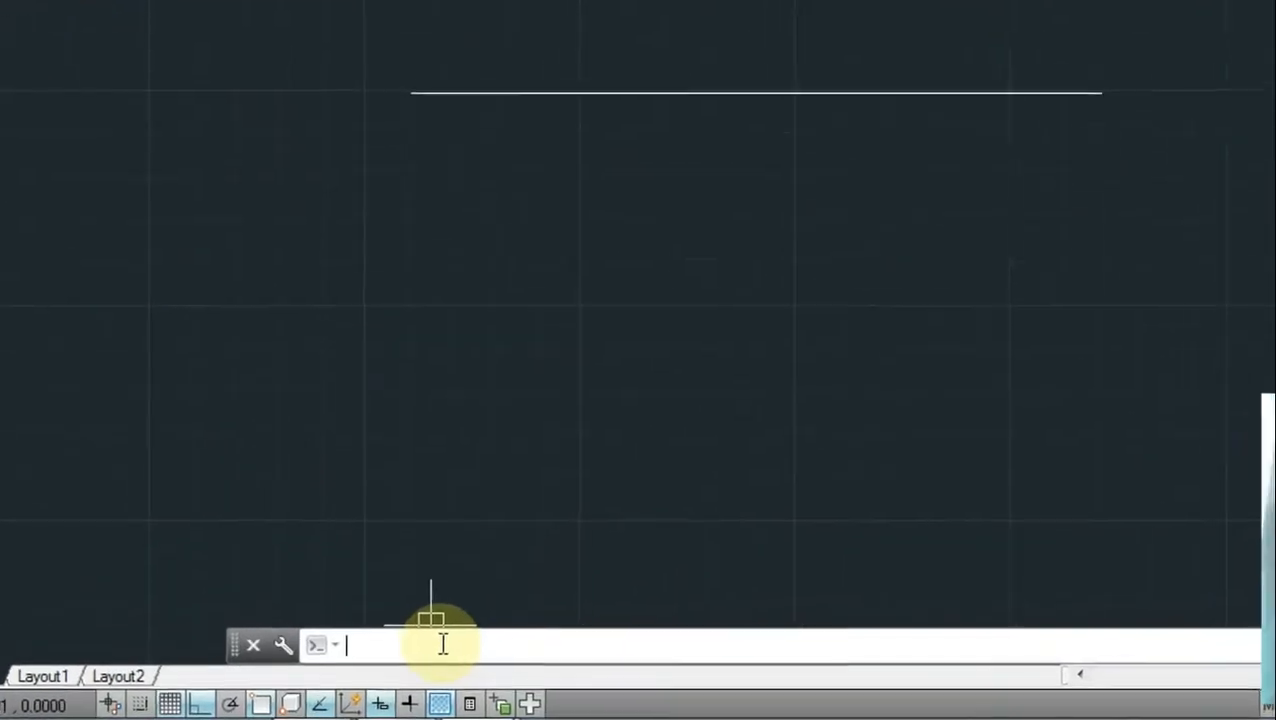
text(LI)
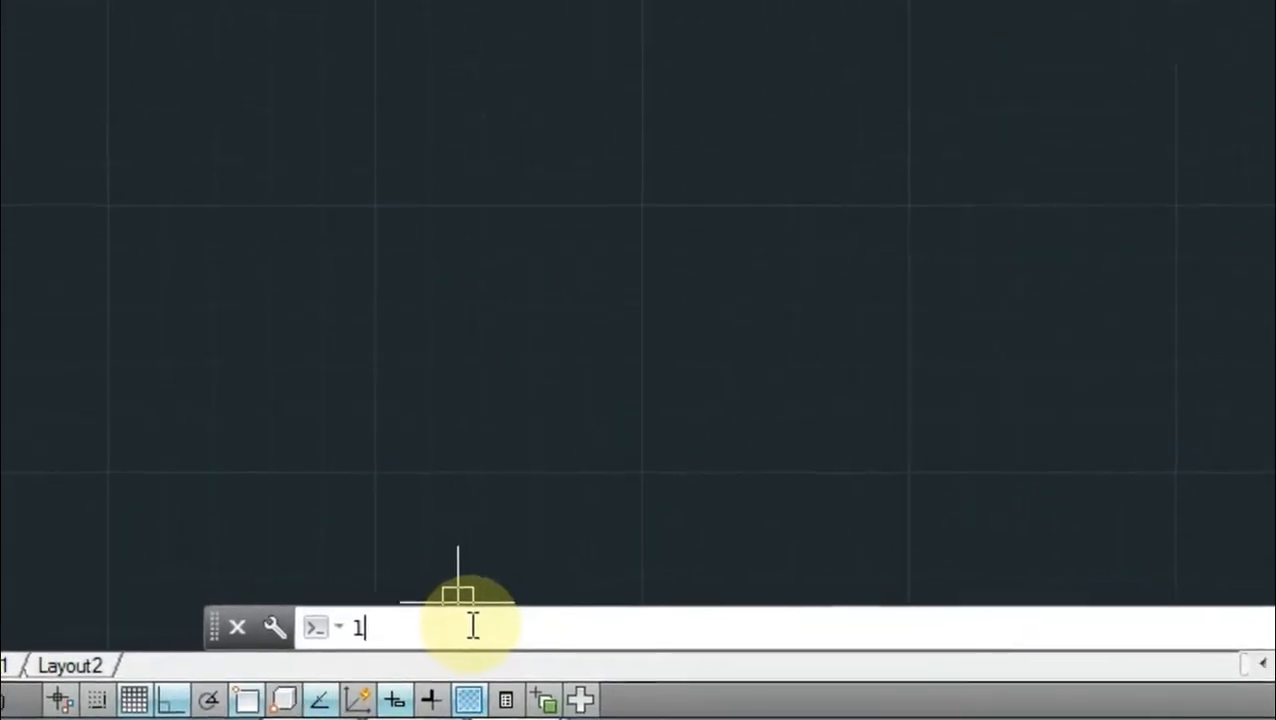
text(NE)
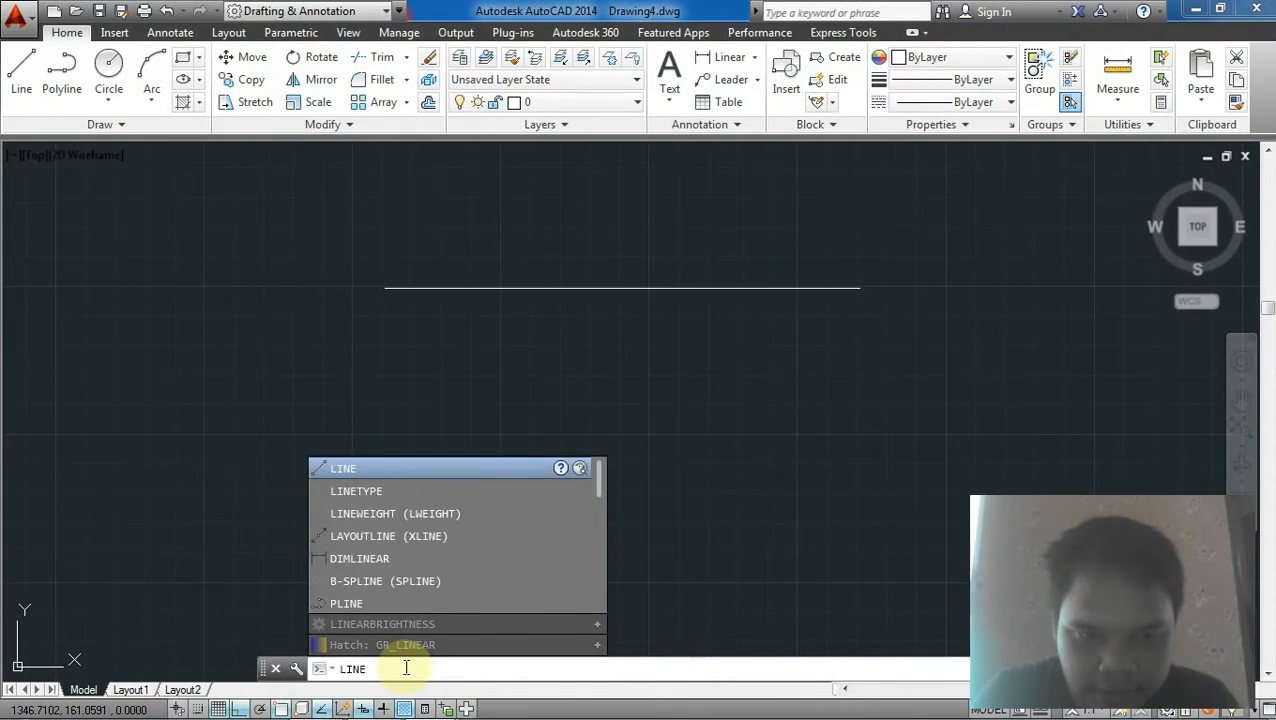
key(Return)
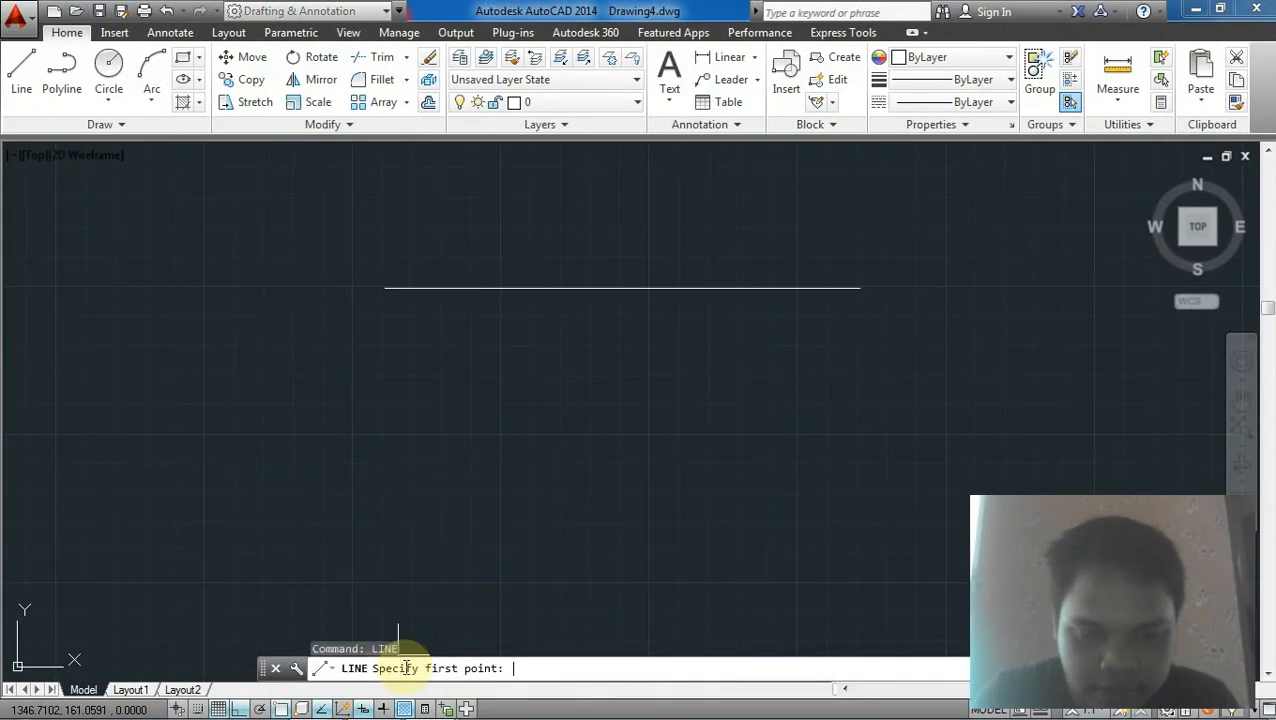
click(859, 288)
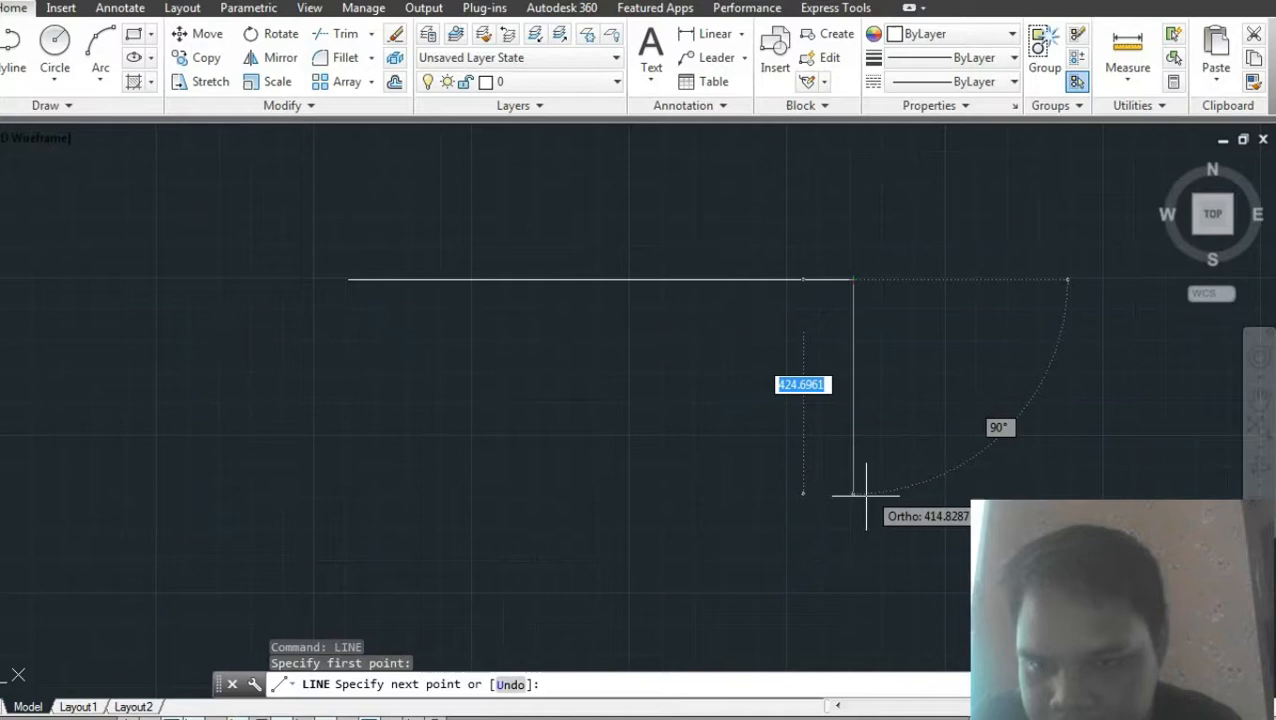
text(500)
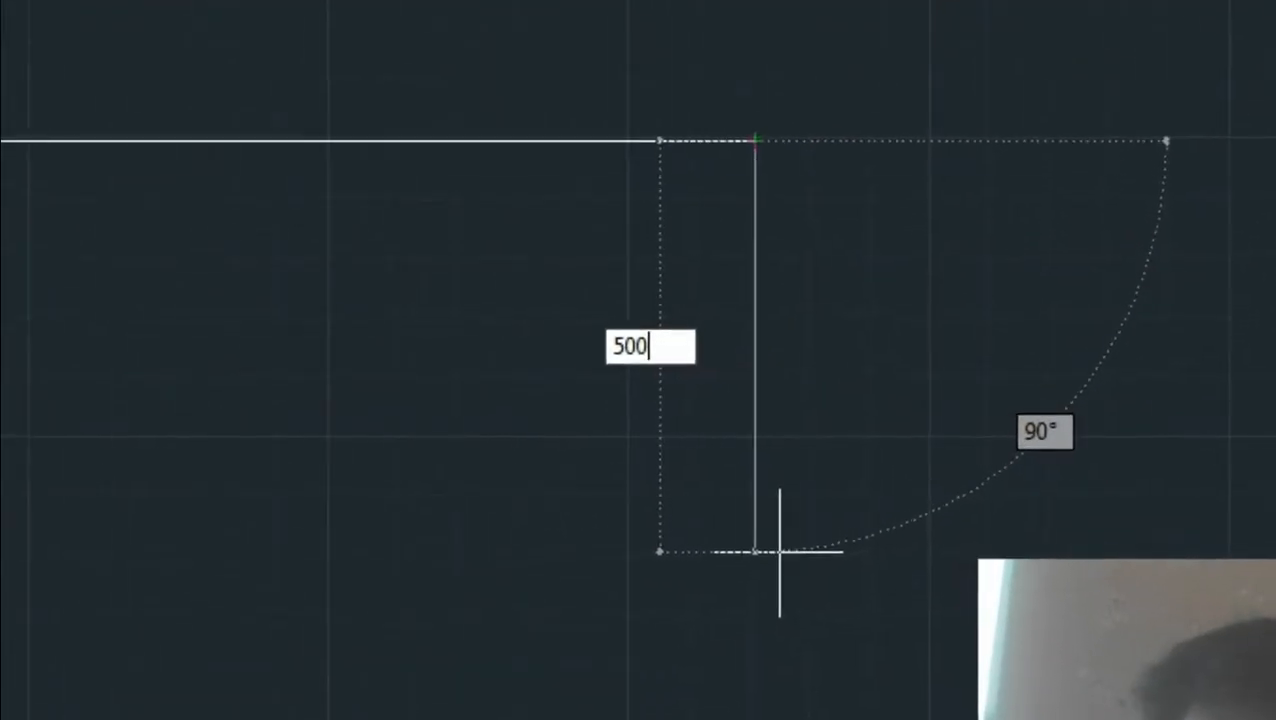
key(Return)
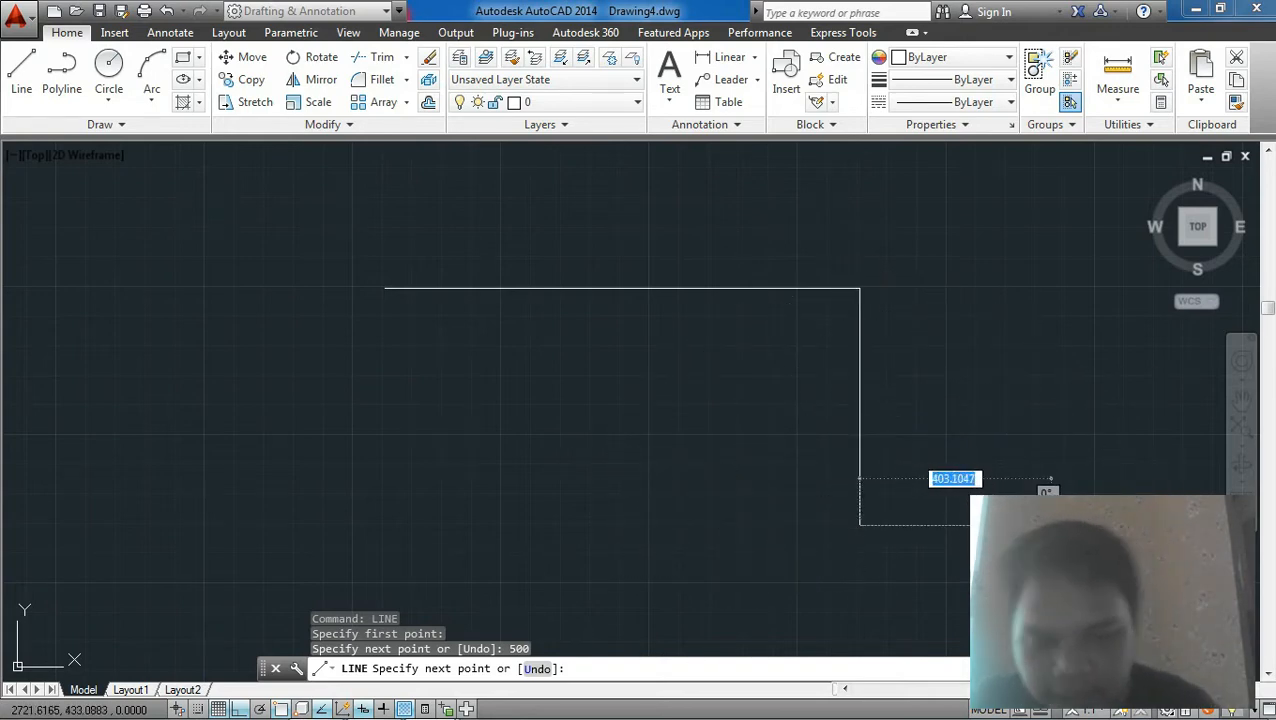
key(Escape)
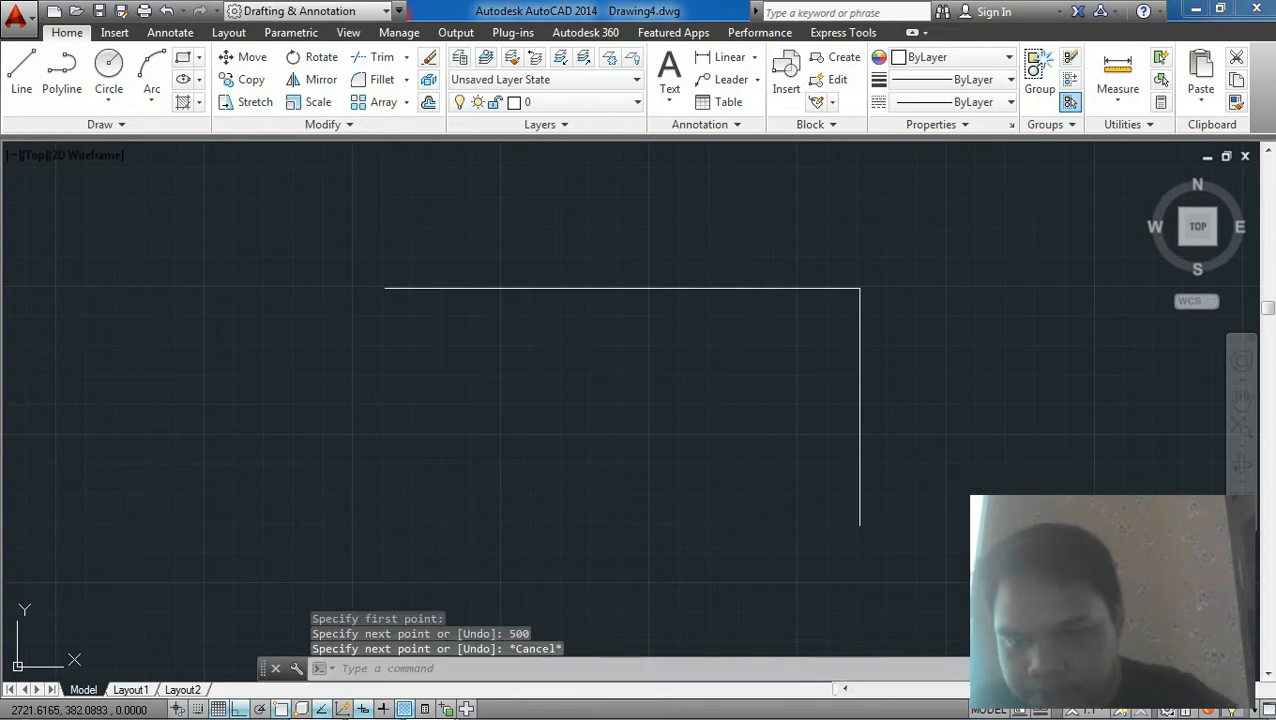
Step: Draw a 1000-unit horizontal line leftward from the bottom of the vertical line
mouse_move(979, 511)
middle_down()
mouse_move(1040, 363)
mouse_move(962, 447)
mouse_move(1015, 490)
middle_up()
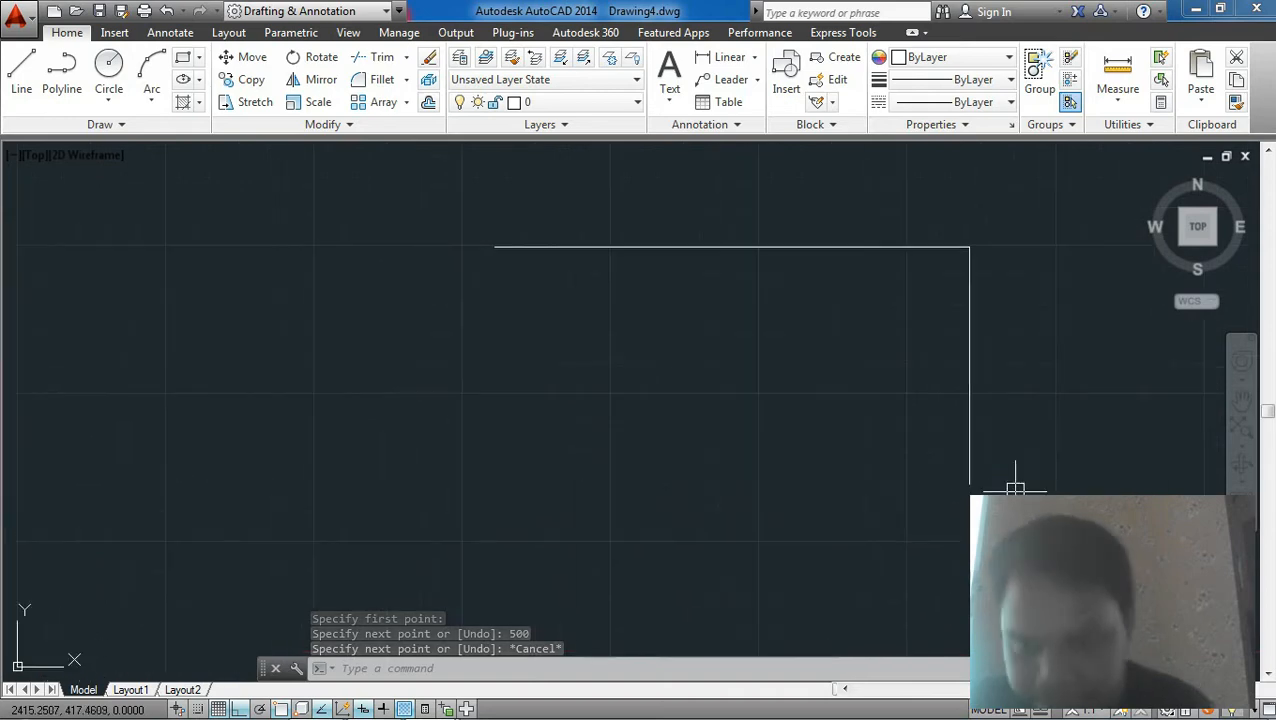
click(23, 89)
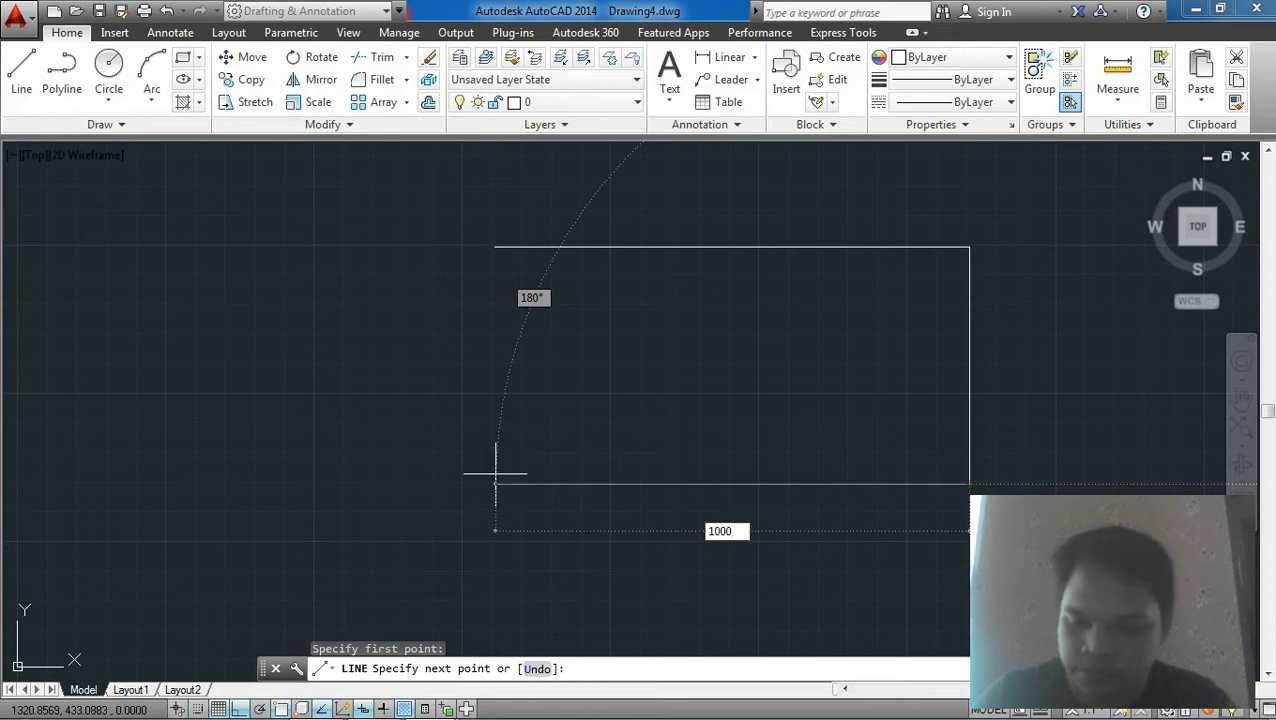
key(Return)
key(Escape)
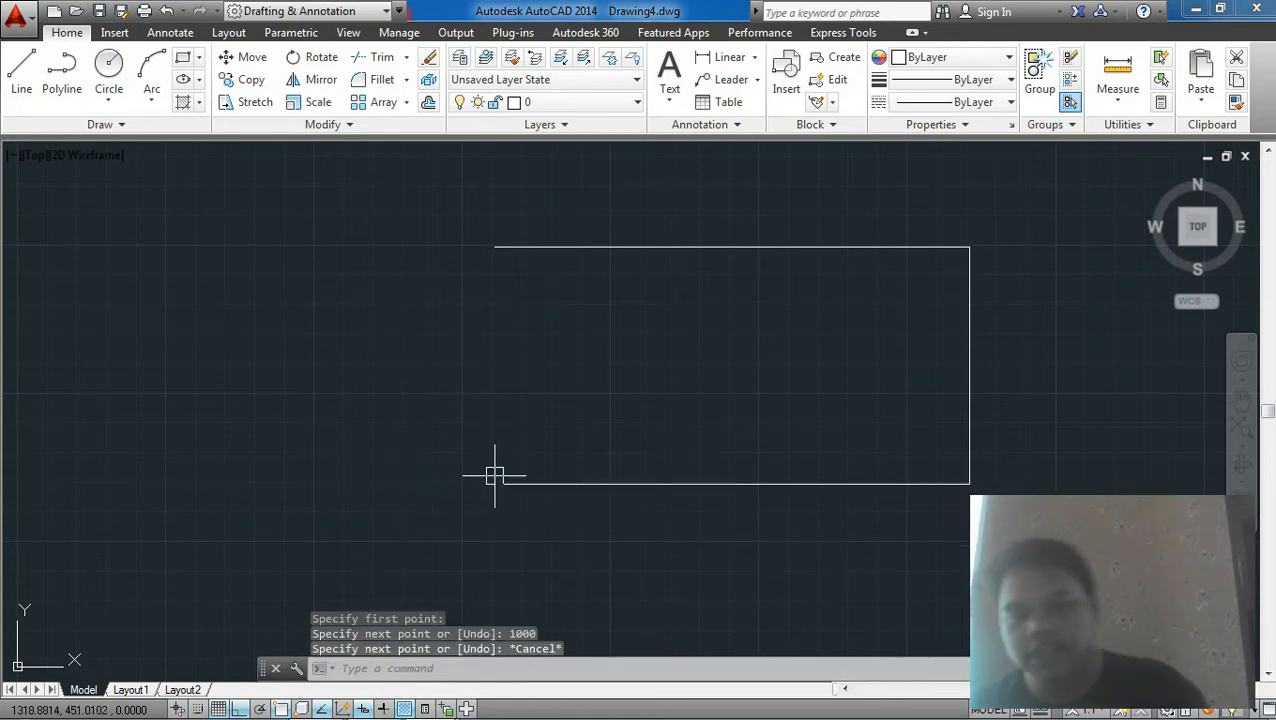
Step: Close the rectangle with a vertical line joining the left ends of the top and bottom lines
click(21, 82)
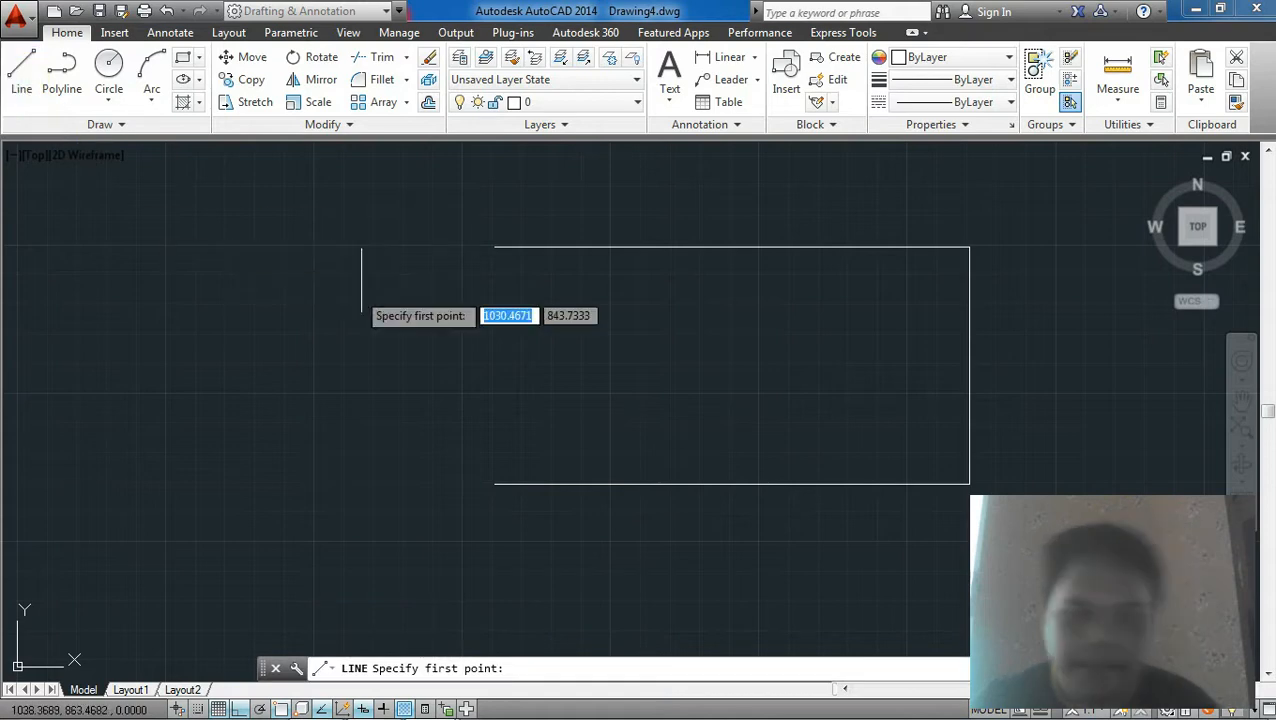
click(494, 247)
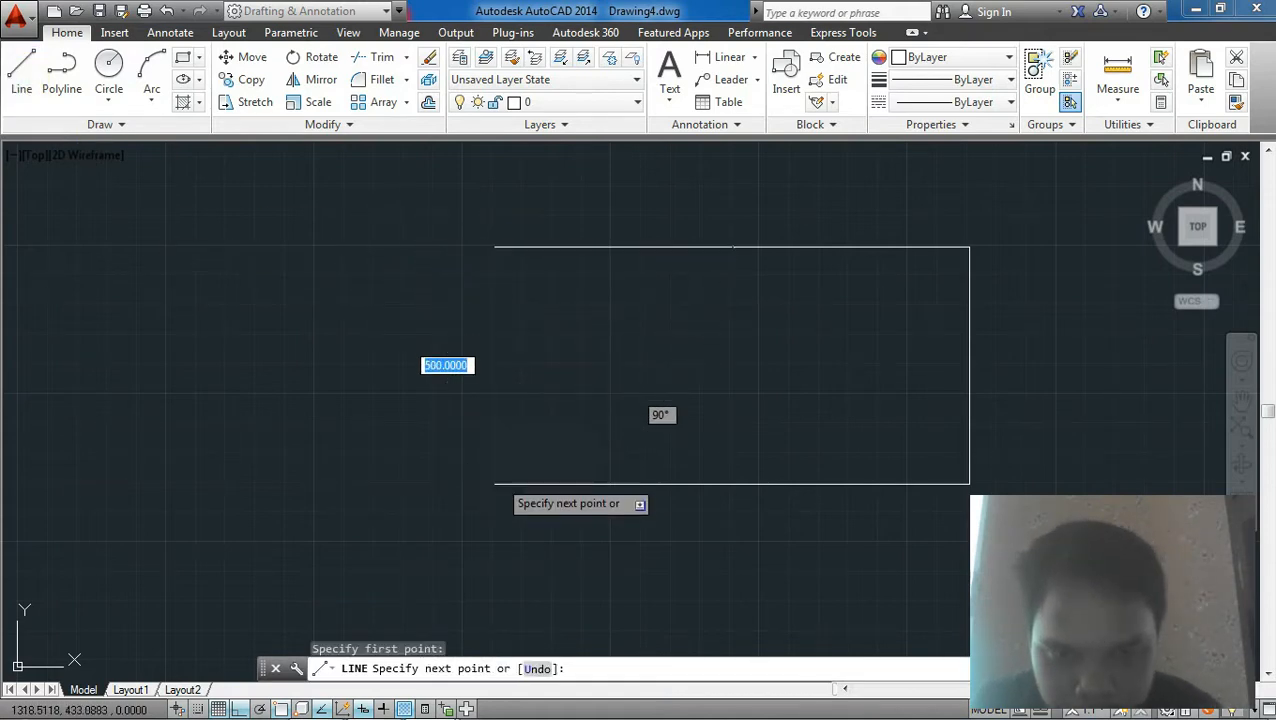
key(Escape)
Step: Regenerate the drawing display with the RE command
scroll(590, 405, up, 2)
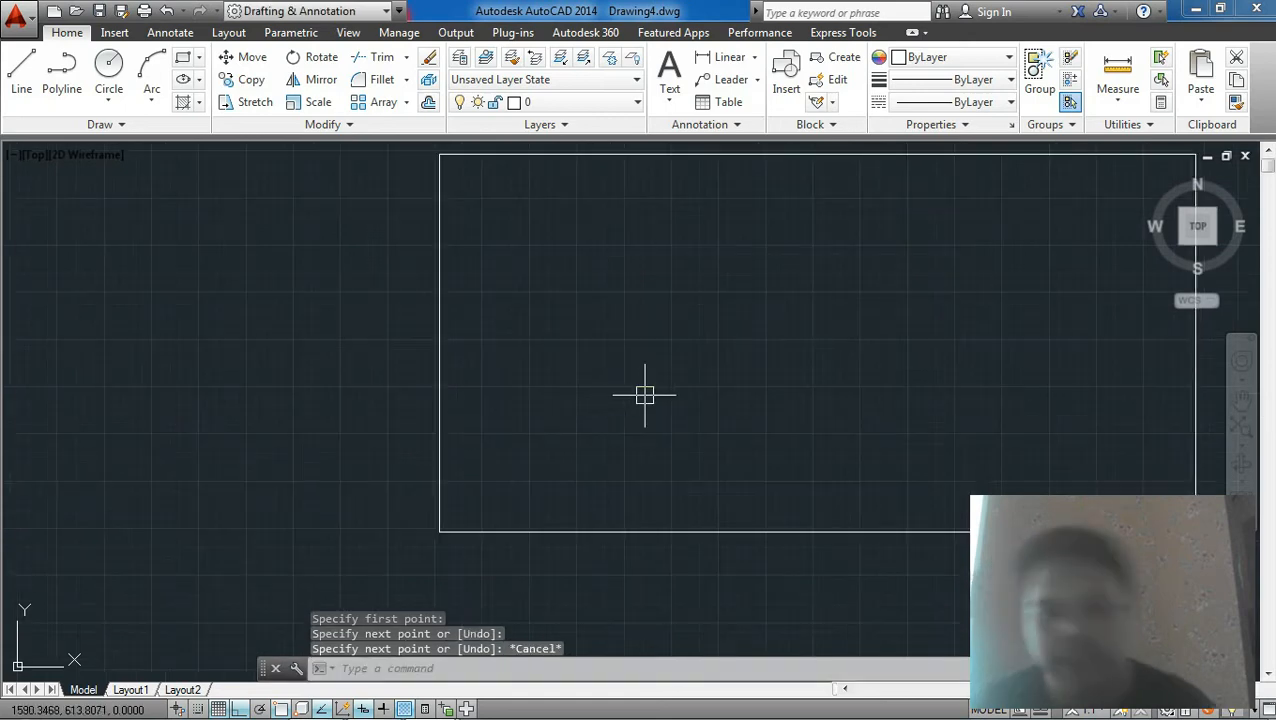
scroll(645, 395, down, 3)
middle_drag(488, 414, 377, 319)
text(r)
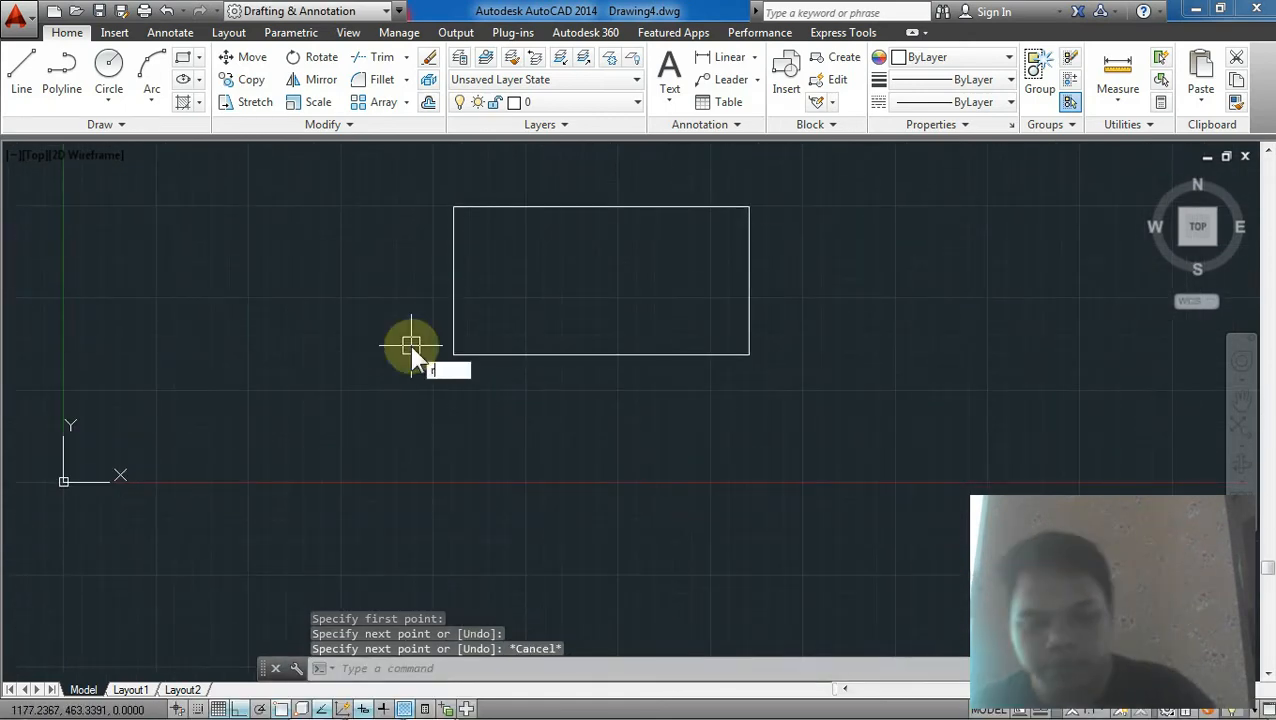
text(e)
key(Return)
scroll(428, 337, down, 2)
middle_drag(519, 341, 266, 358)
scroll(319, 330, up, 2)
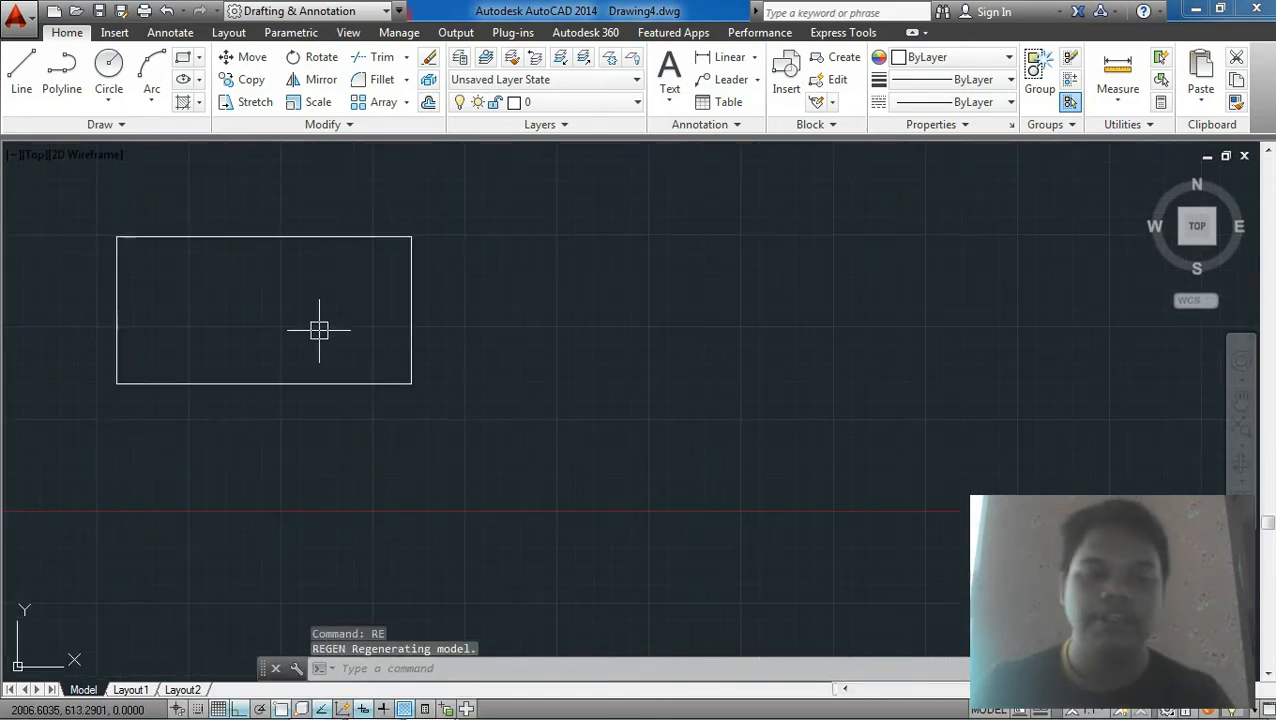
middle_drag(327, 314, 337, 295)
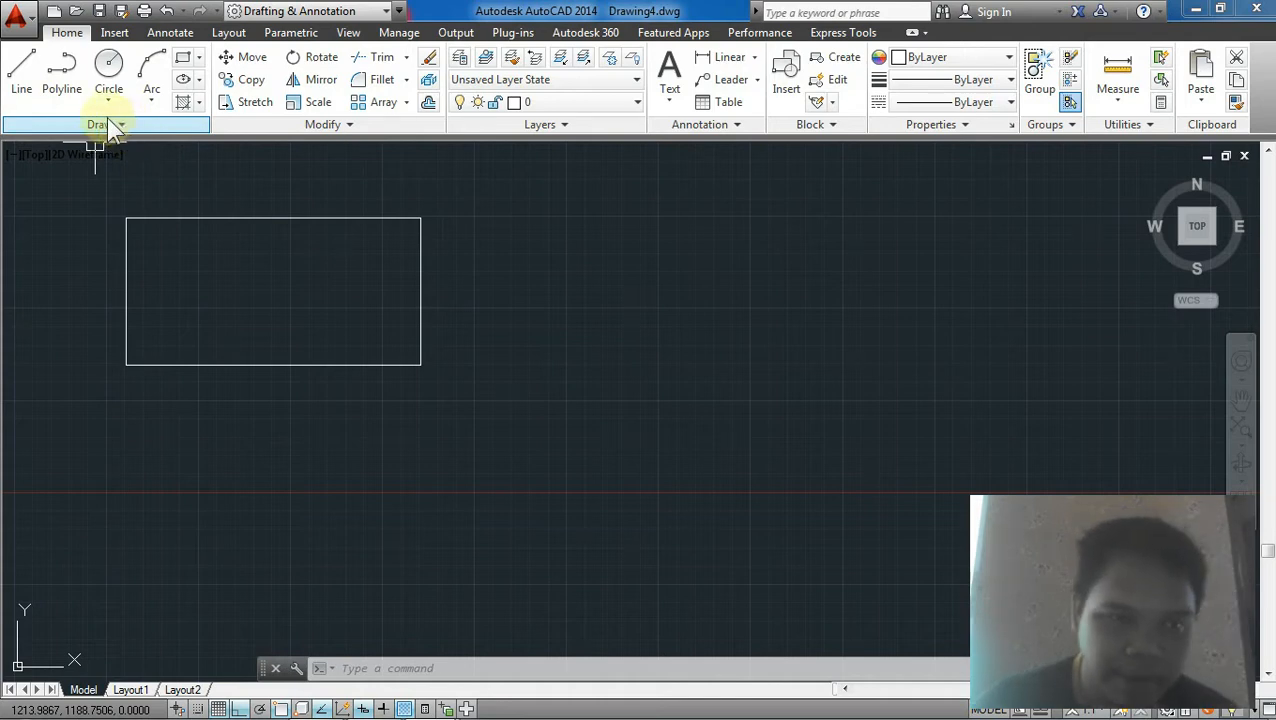
Step: Draw a horizontal polyline segment about 900 units long with start and end width 30
click(60, 68)
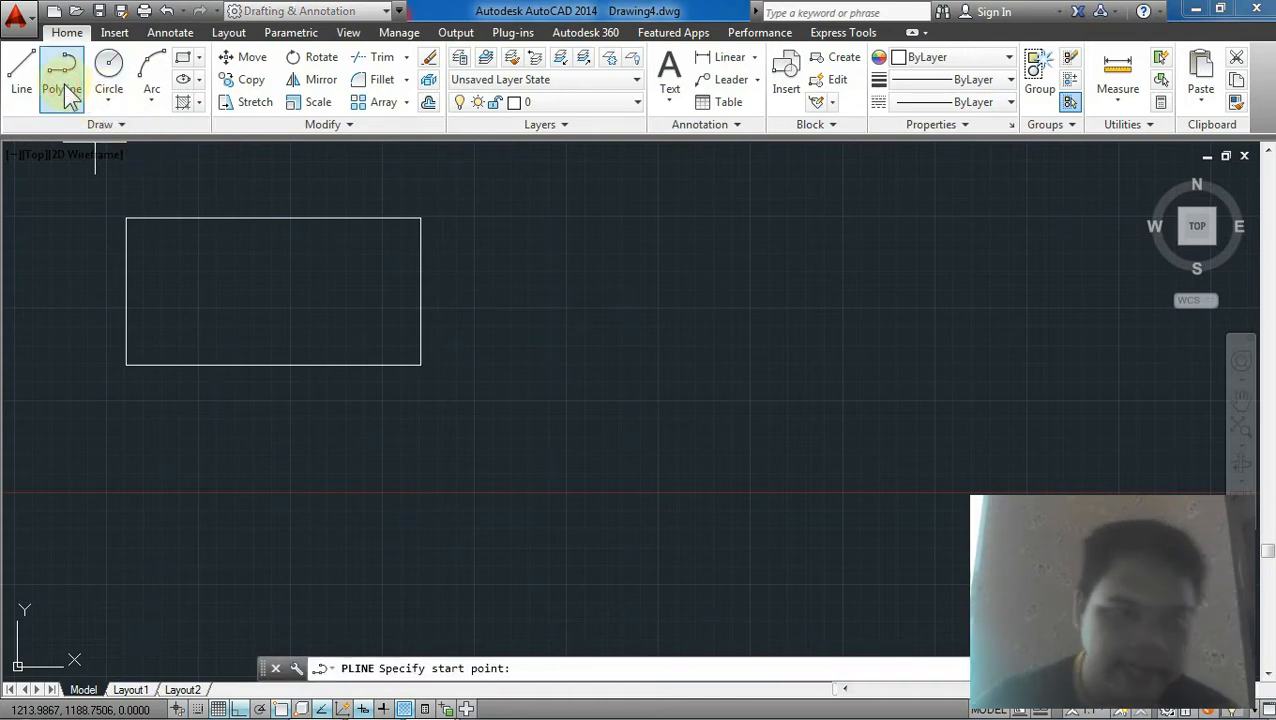
click(479, 246)
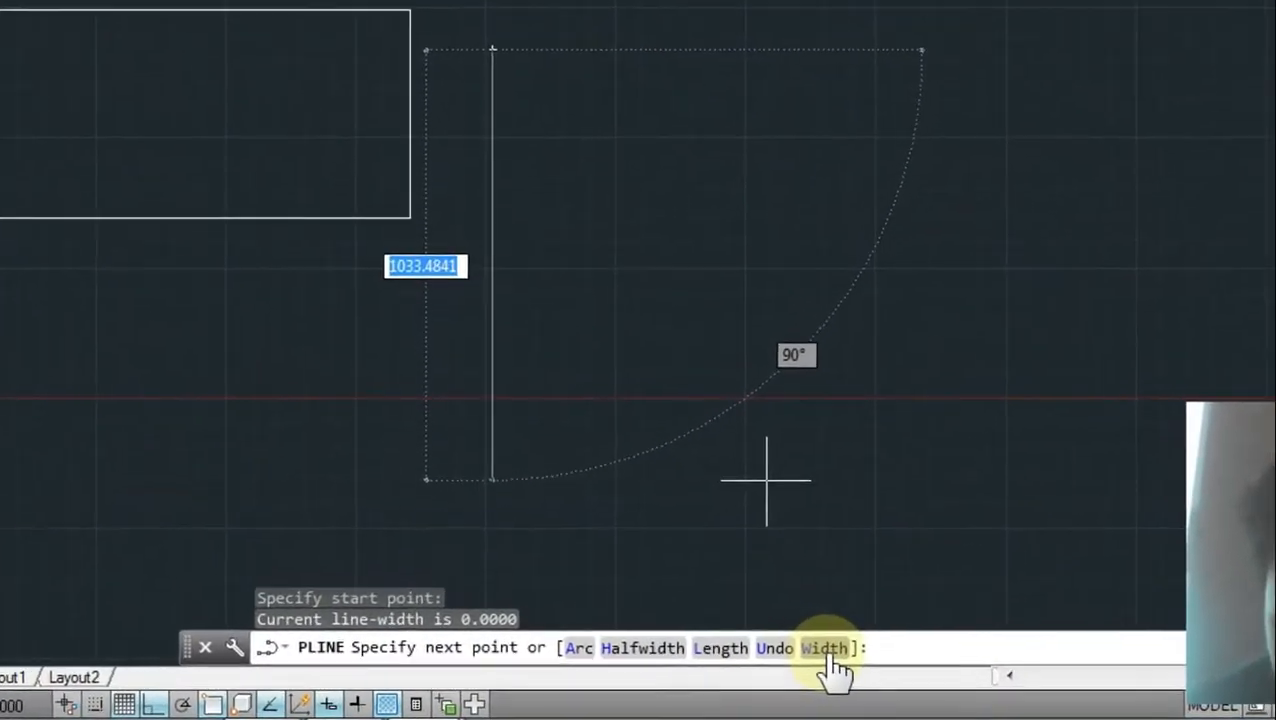
click(806, 653)
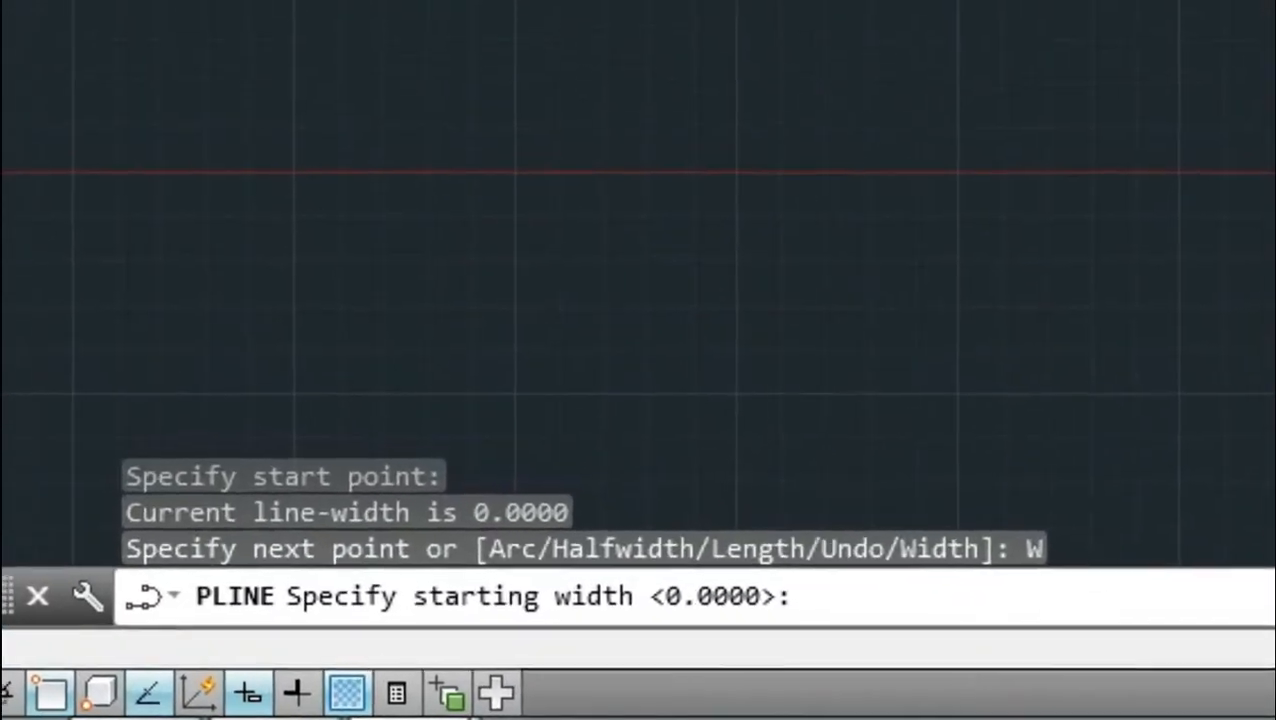
text(30)
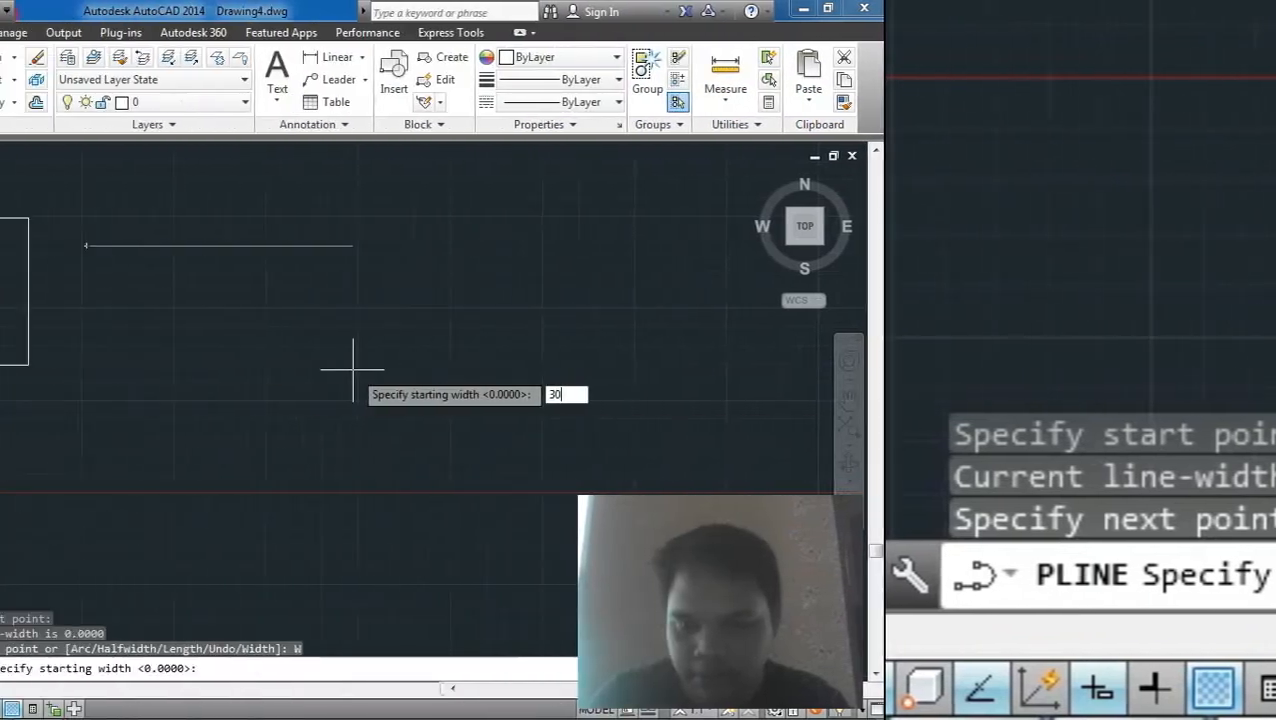
key(Return)
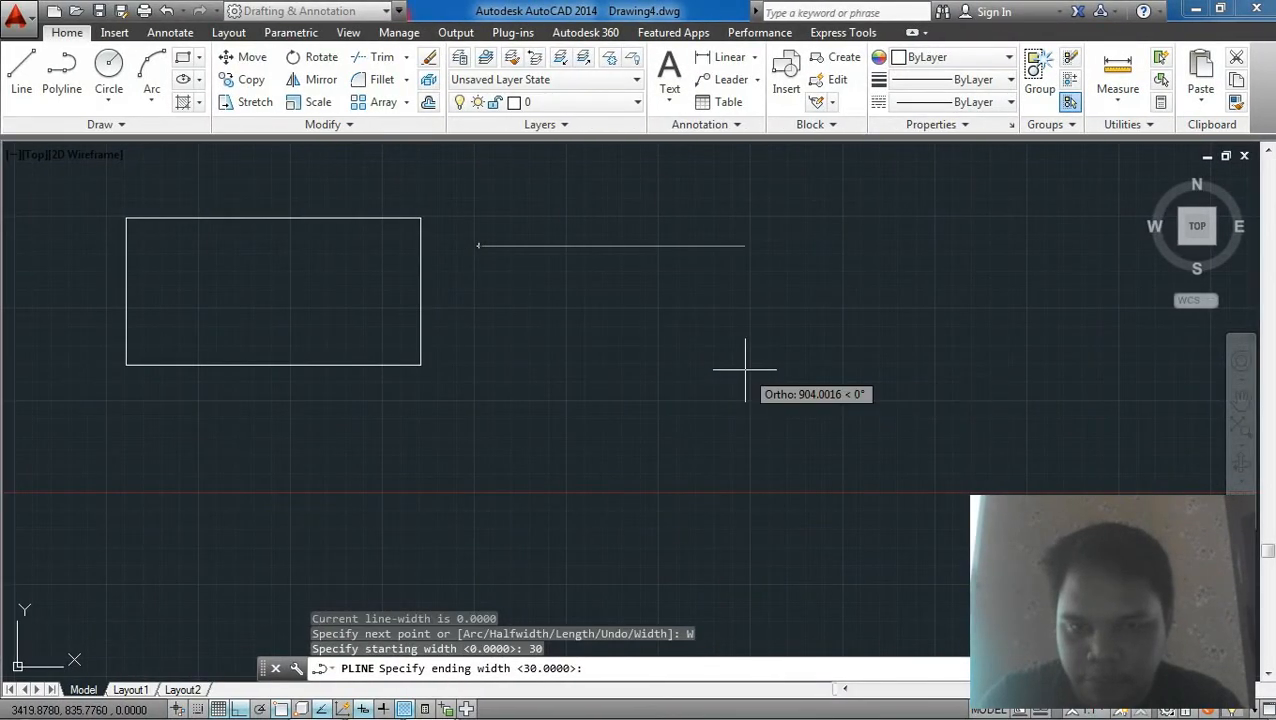
key(Return)
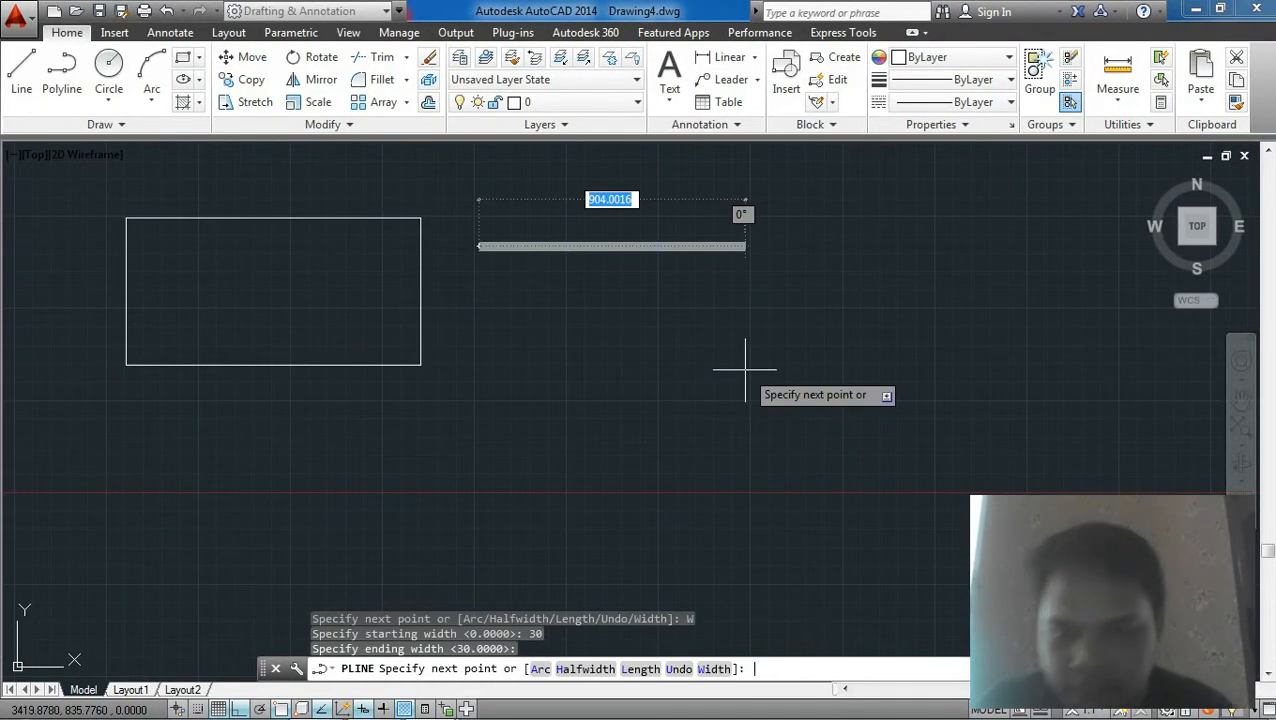
click(745, 369)
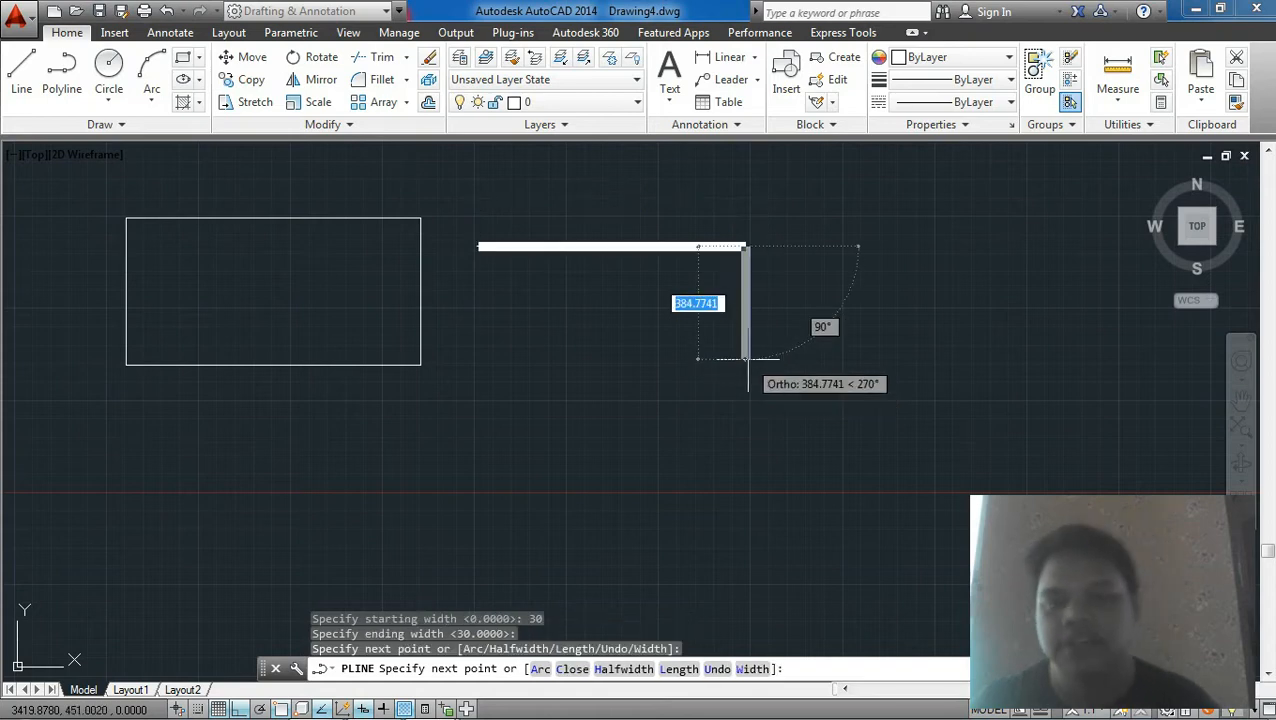
key(Escape)
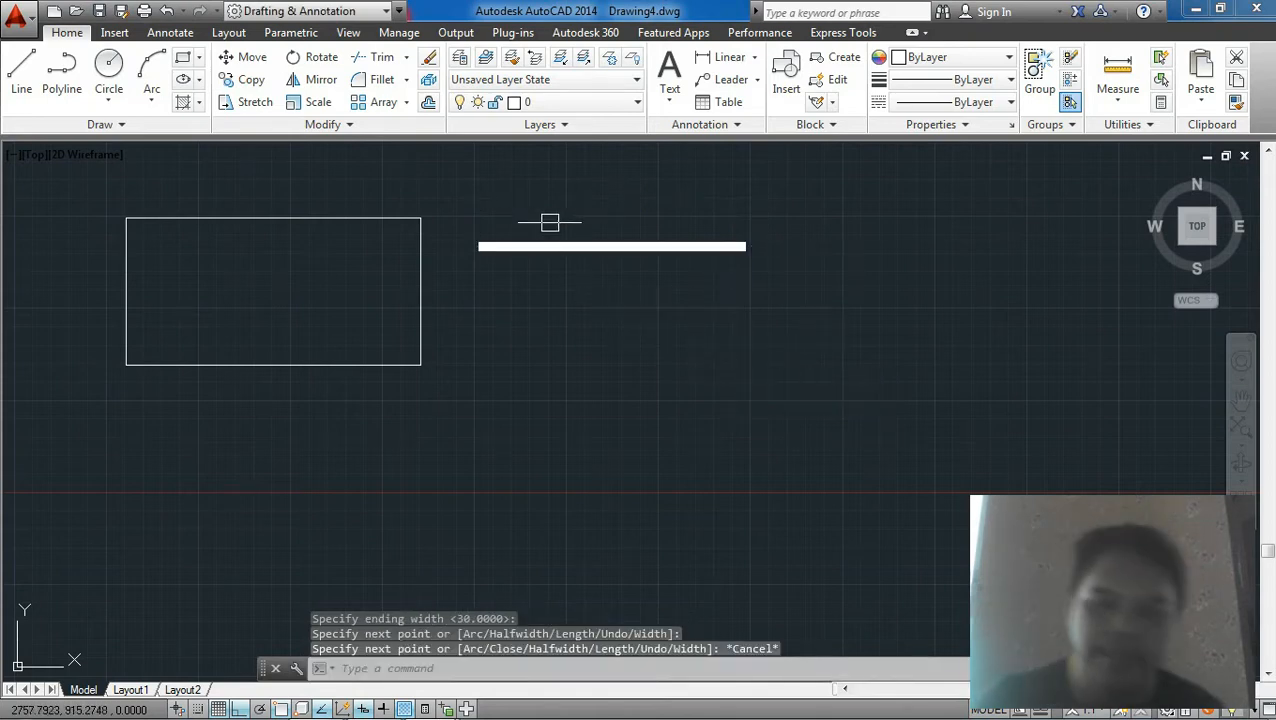
Step: Restart the polyline at the thick segment's right end and draw three more segments down, left and up to form an open rectangle
scroll(549, 222, up, 4)
scroll(537, 290, down, 1)
middle_drag(648, 328, 626, 317)
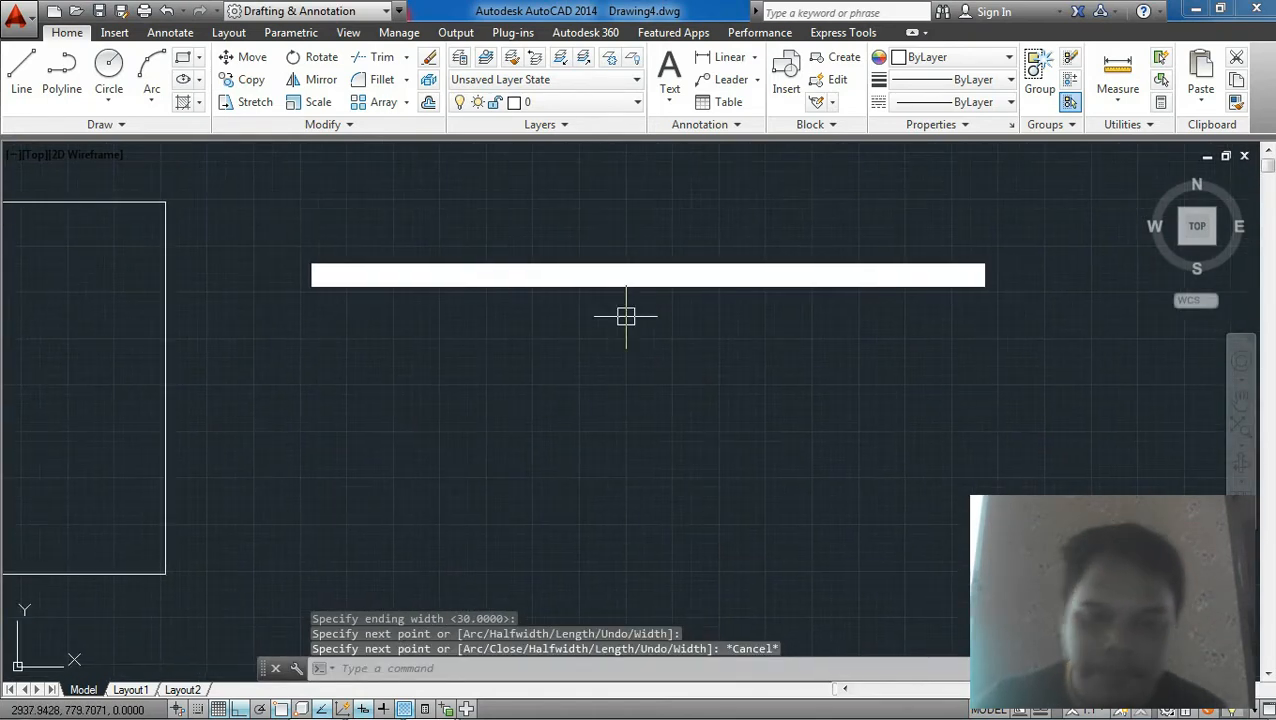
key(Return)
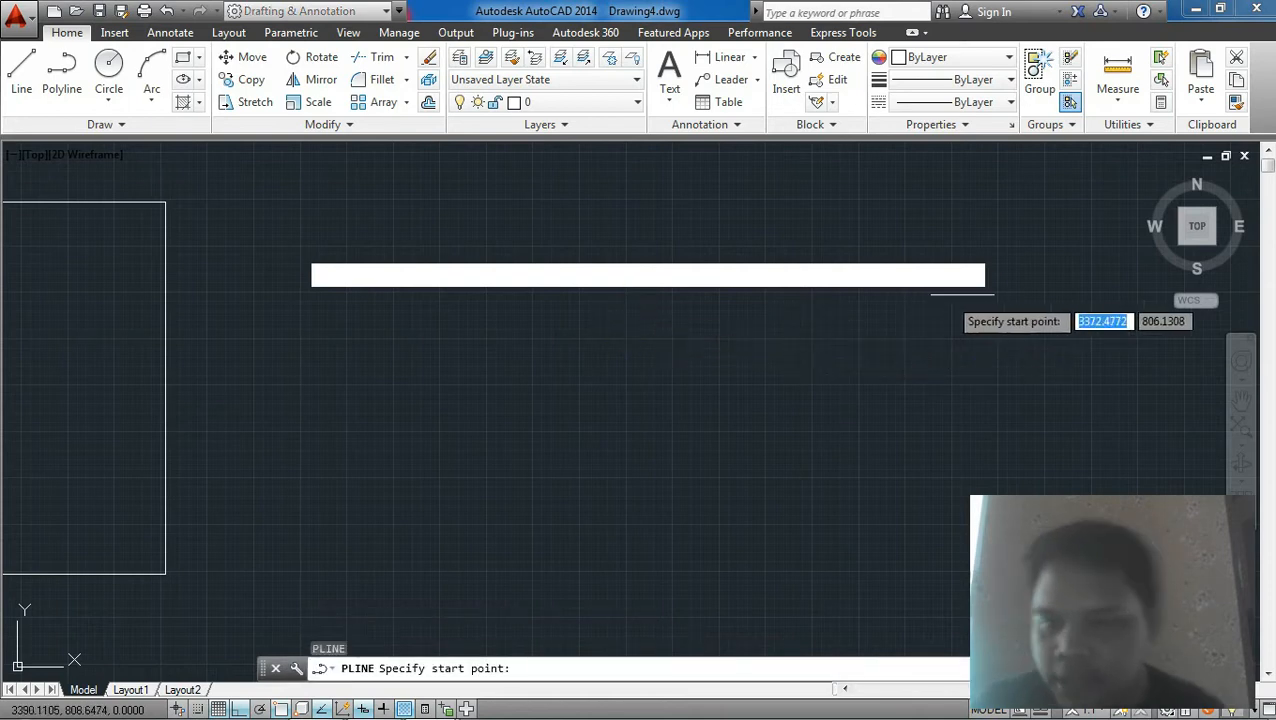
click(990, 272)
scroll(990, 280, down, 6)
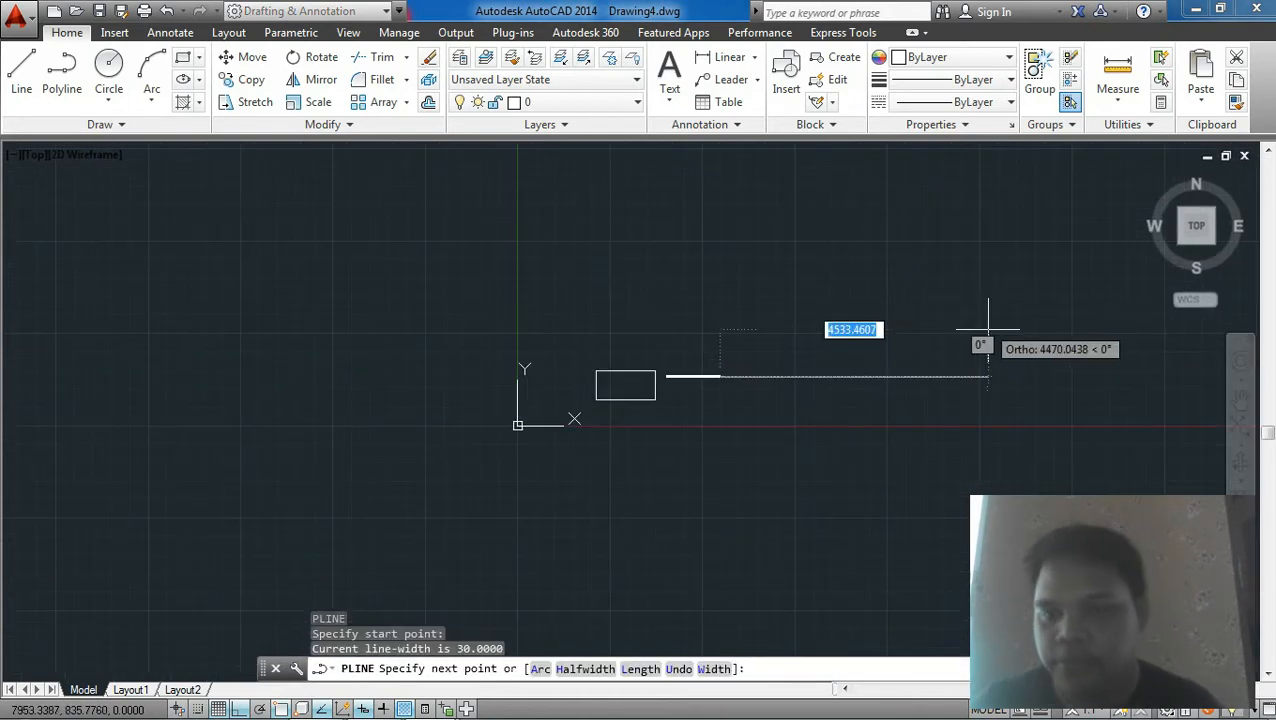
scroll(702, 405, up, 5)
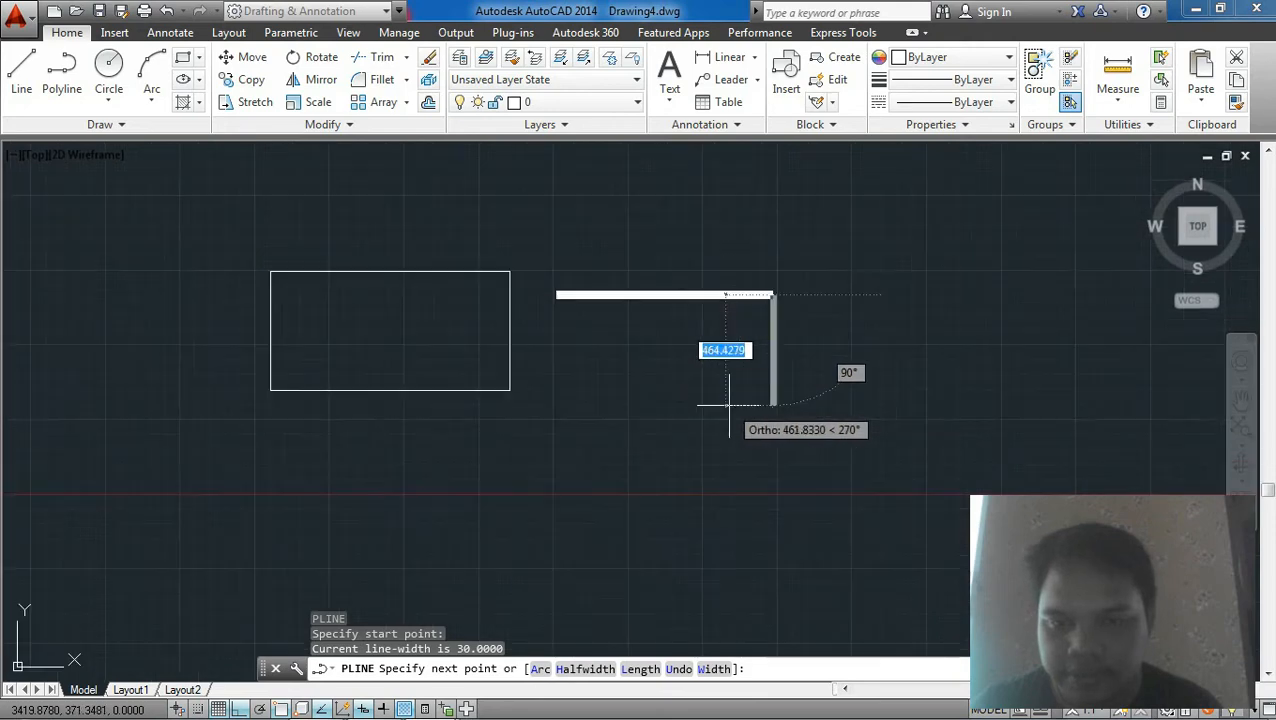
click(725, 405)
click(557, 405)
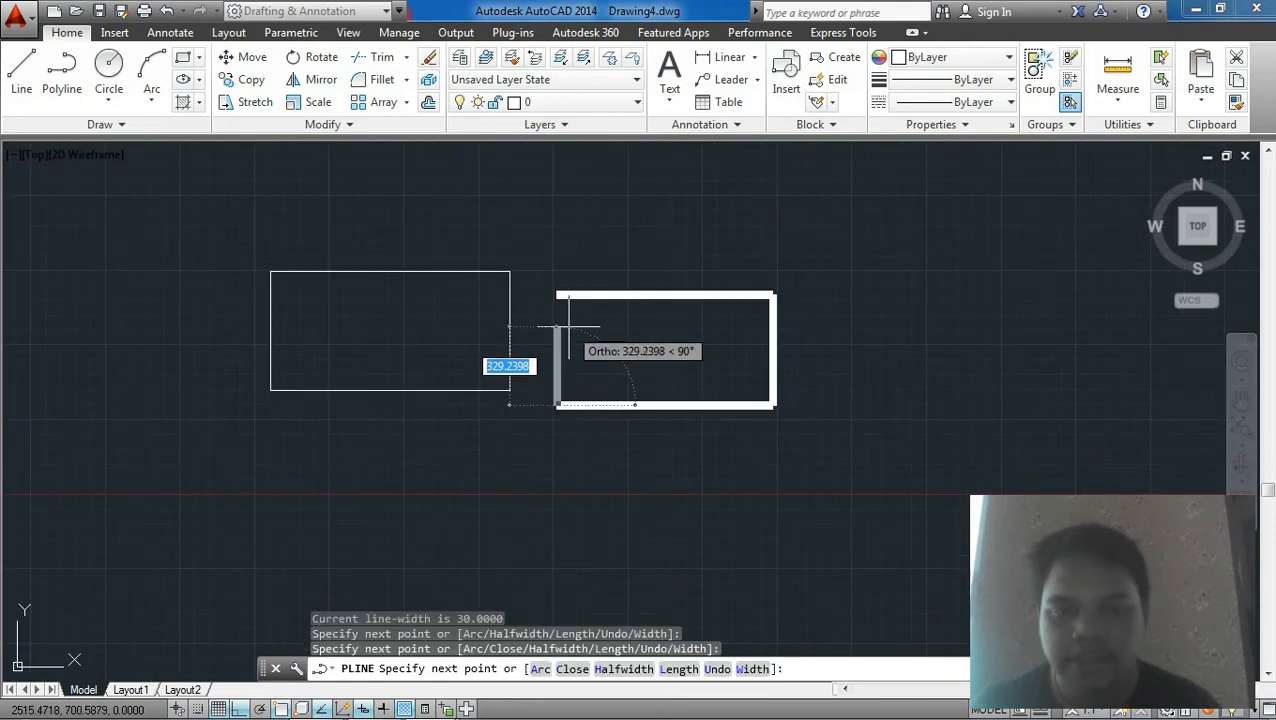
click(559, 295)
key(Escape)
Step: Draw a Center, Radius circle with radius 50 to the right of the rectangles
scroll(553, 352, down, 4)
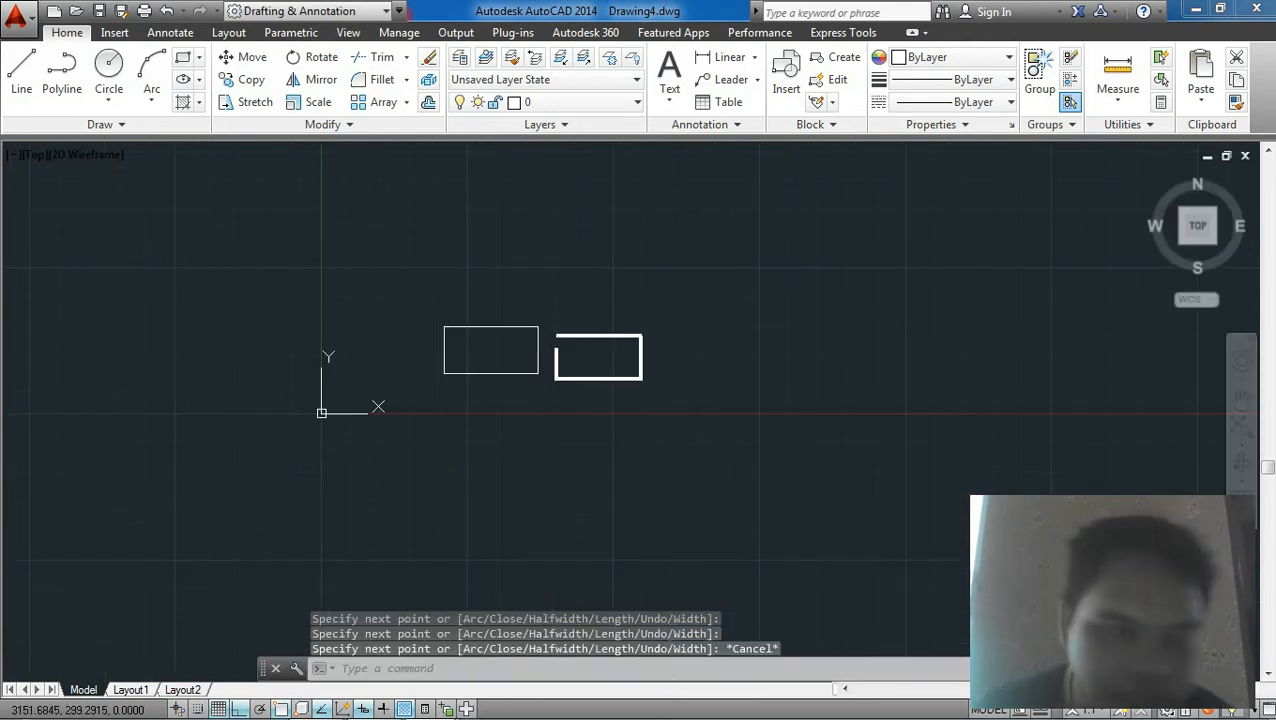
mouse_move(652, 378)
middle_down()
mouse_move(521, 347)
mouse_move(498, 508)
middle_up()
scroll(521, 347, up, 2)
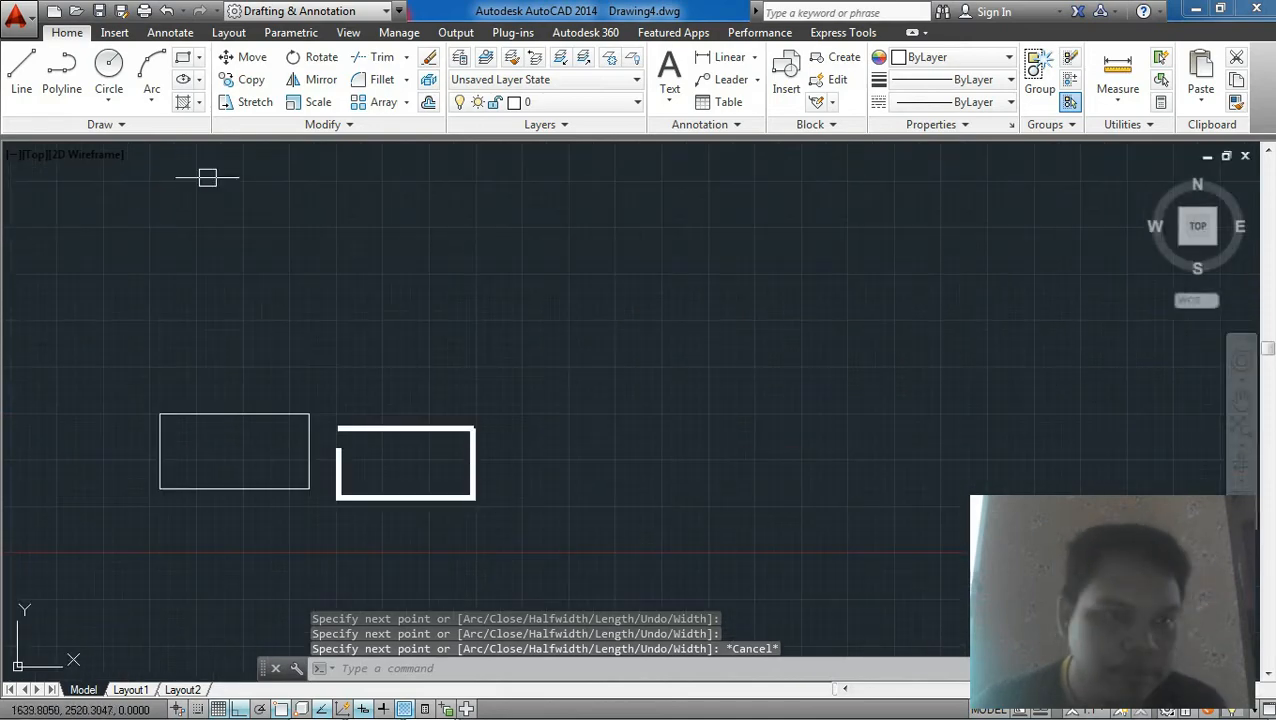
click(110, 99)
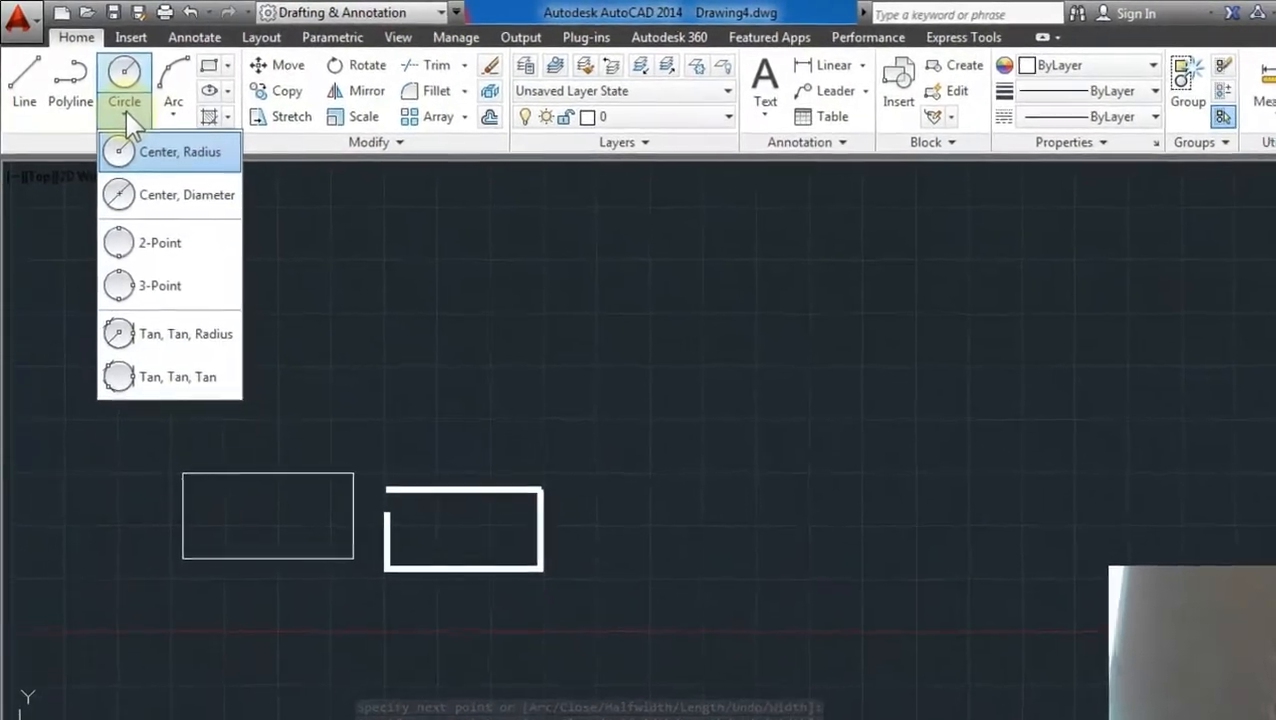
click(286, 214)
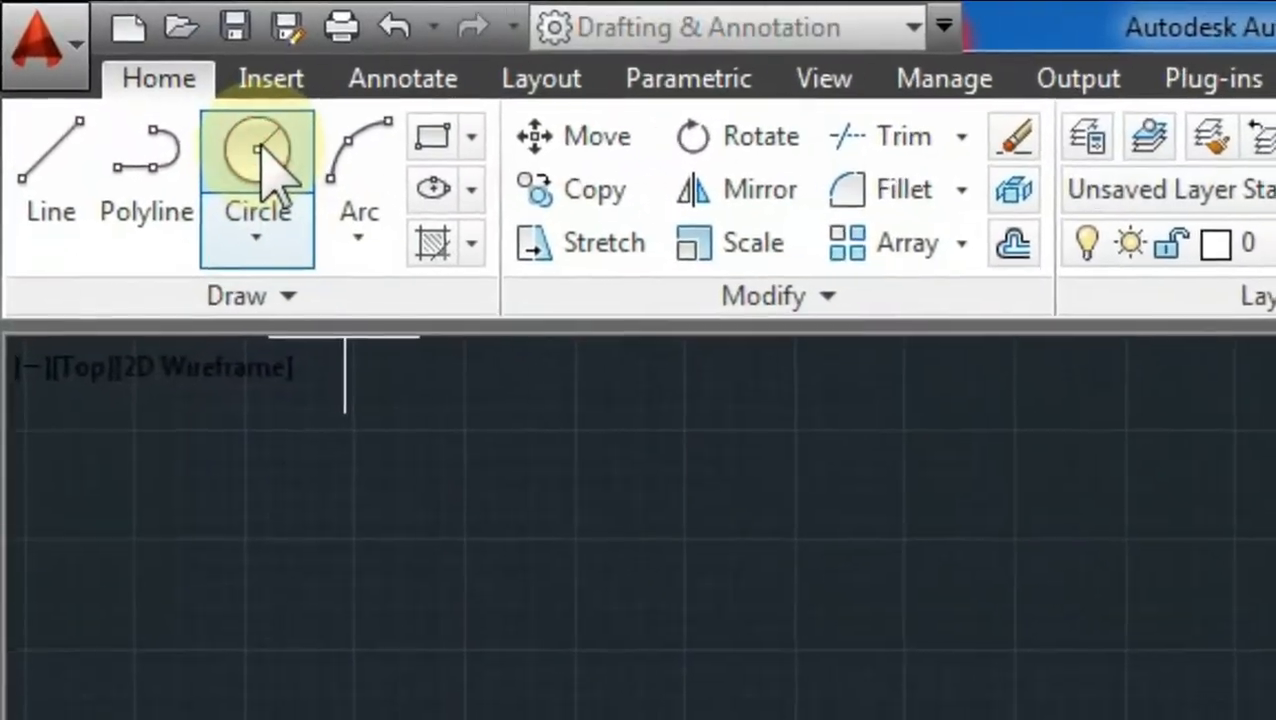
click(206, 124)
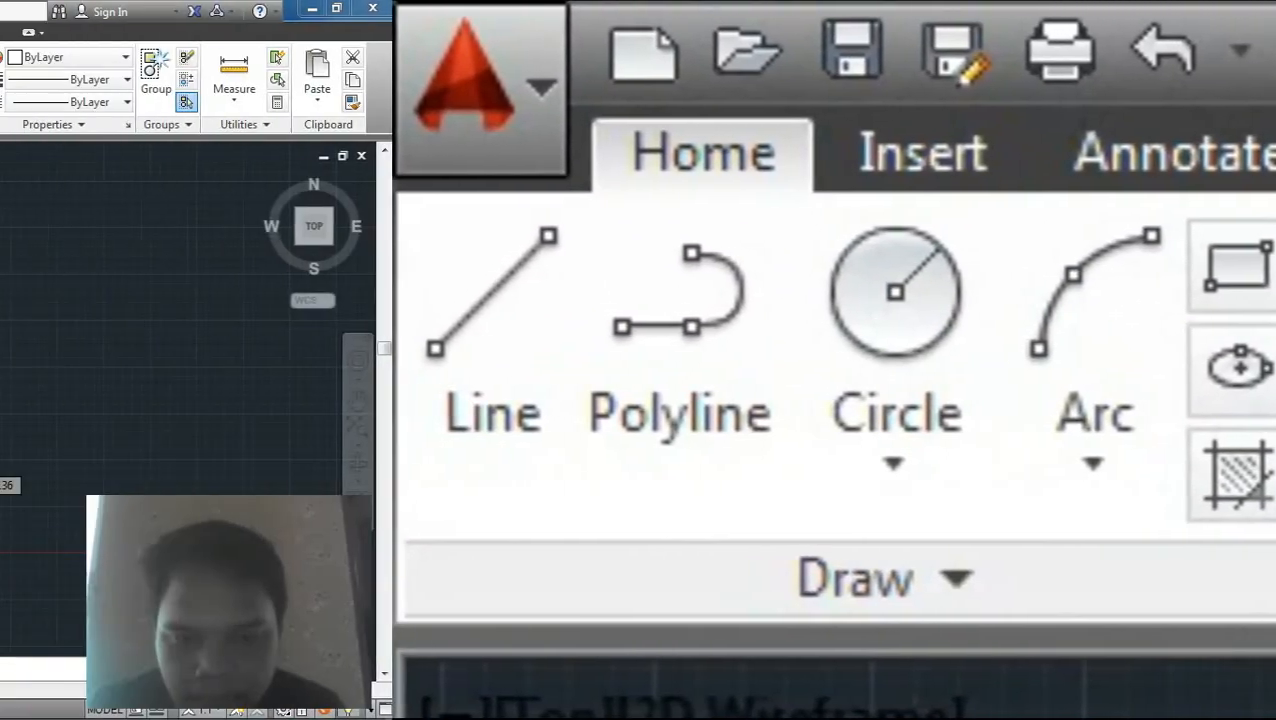
click(470, 454)
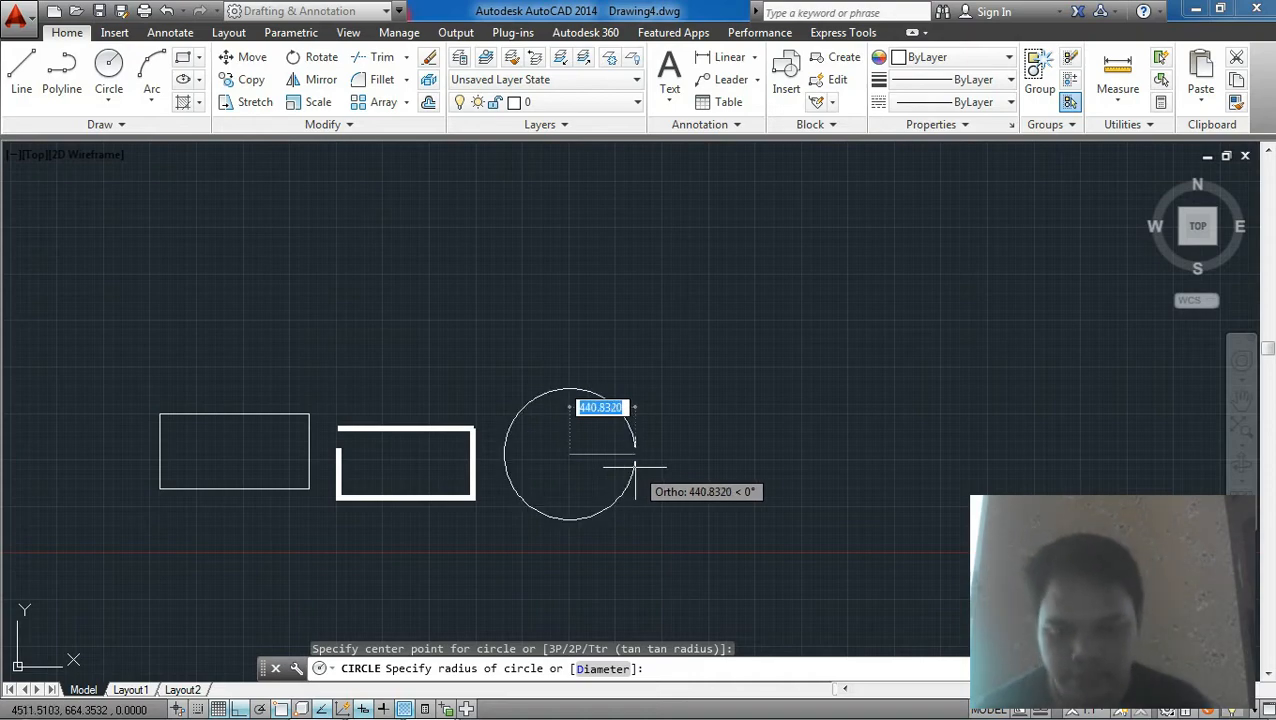
text(50)
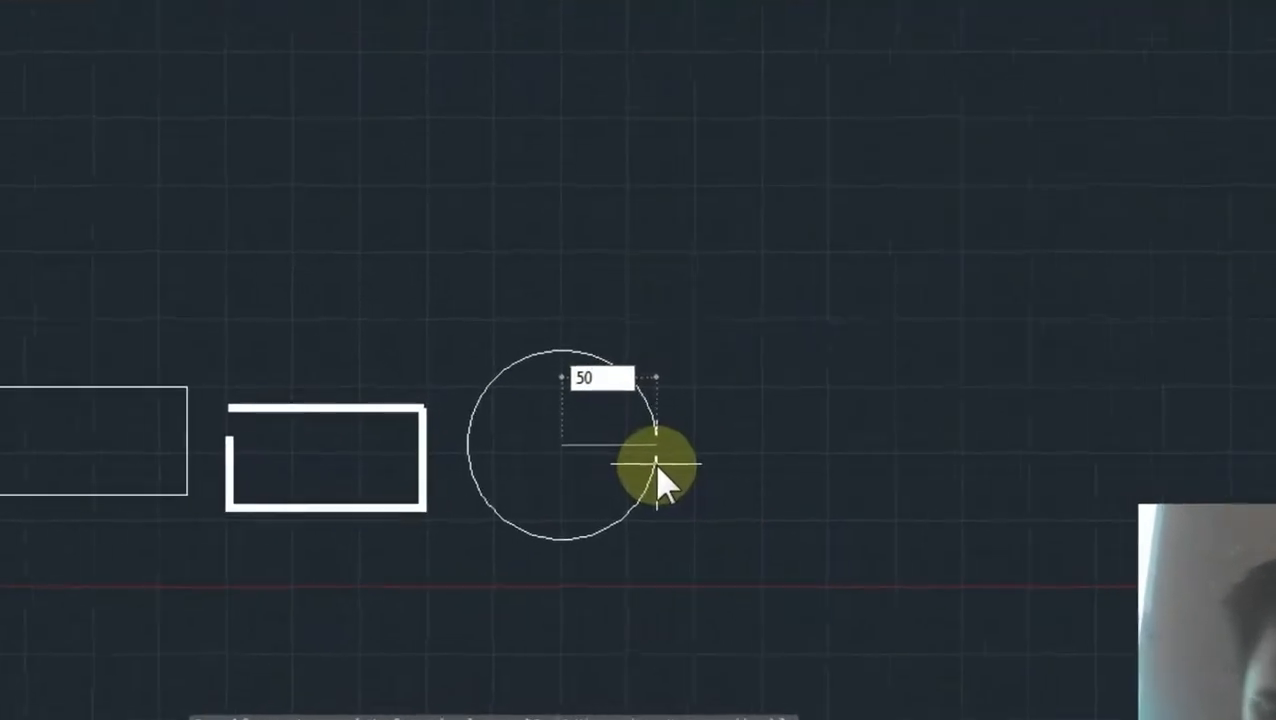
key(Return)
Step: Place a linear dimension across the circle's width and undo it
scroll(571, 439, up, 6)
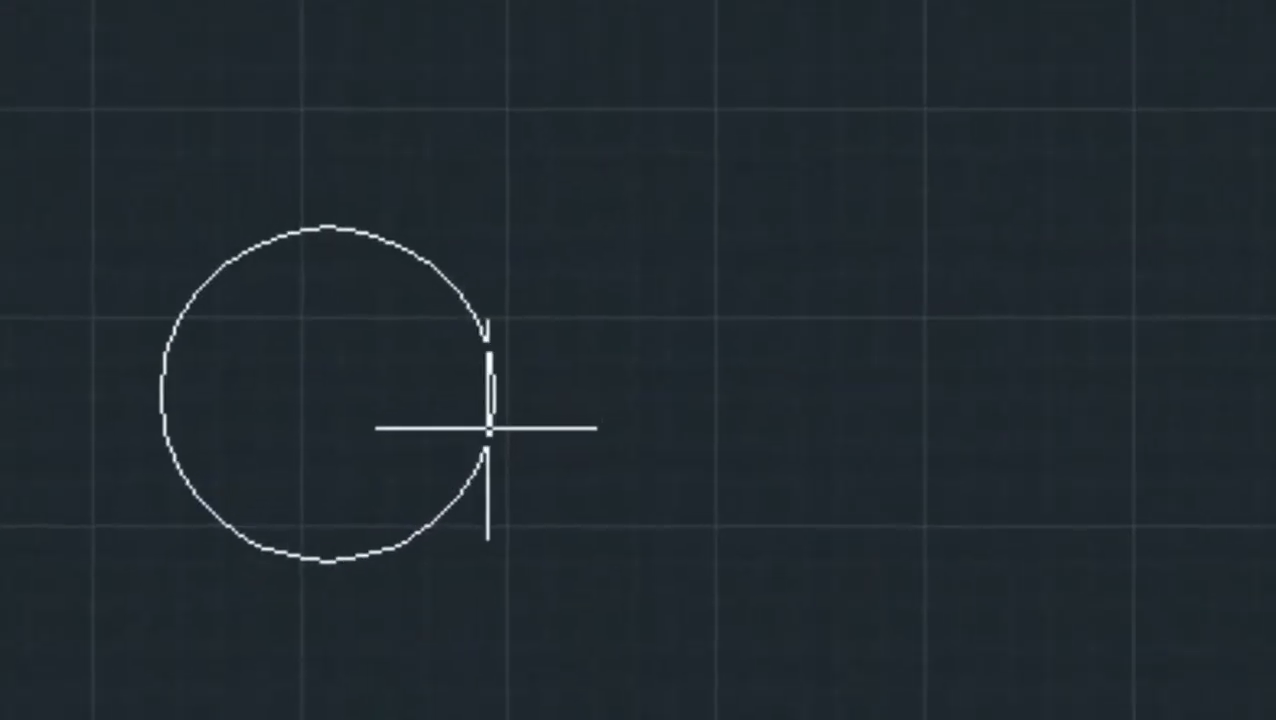
text(dli)
key(Return)
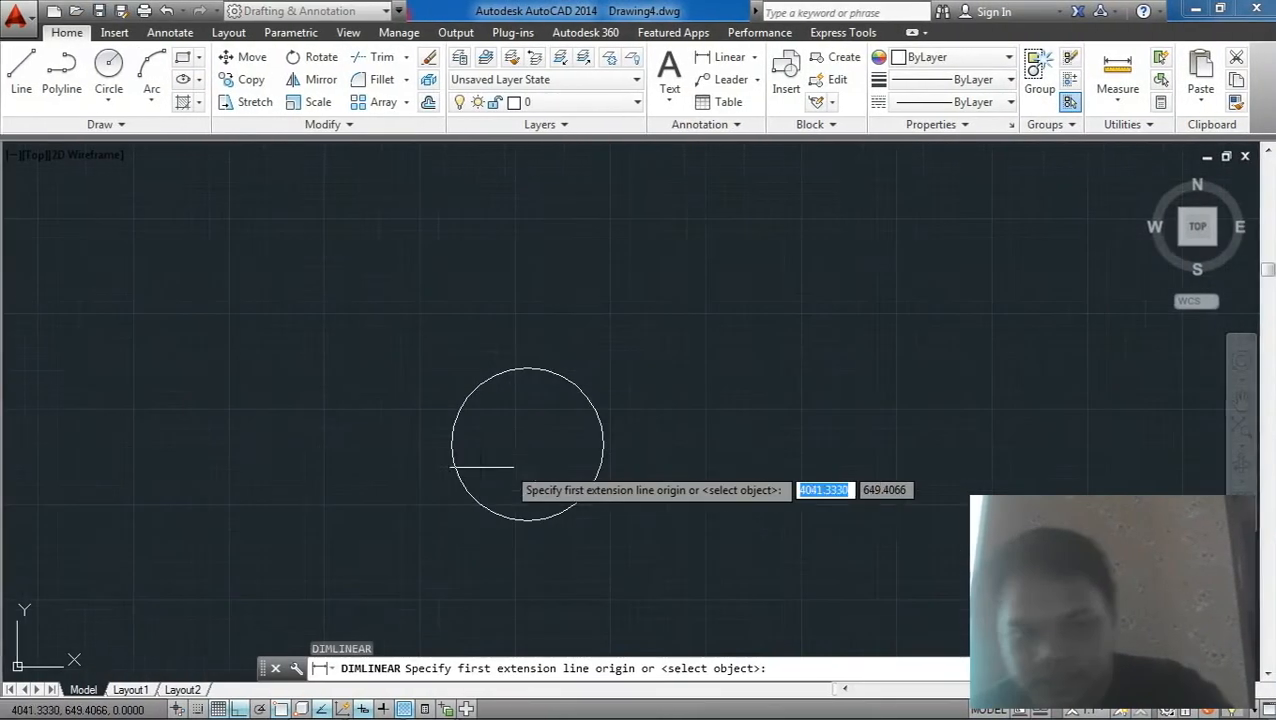
click(452, 444)
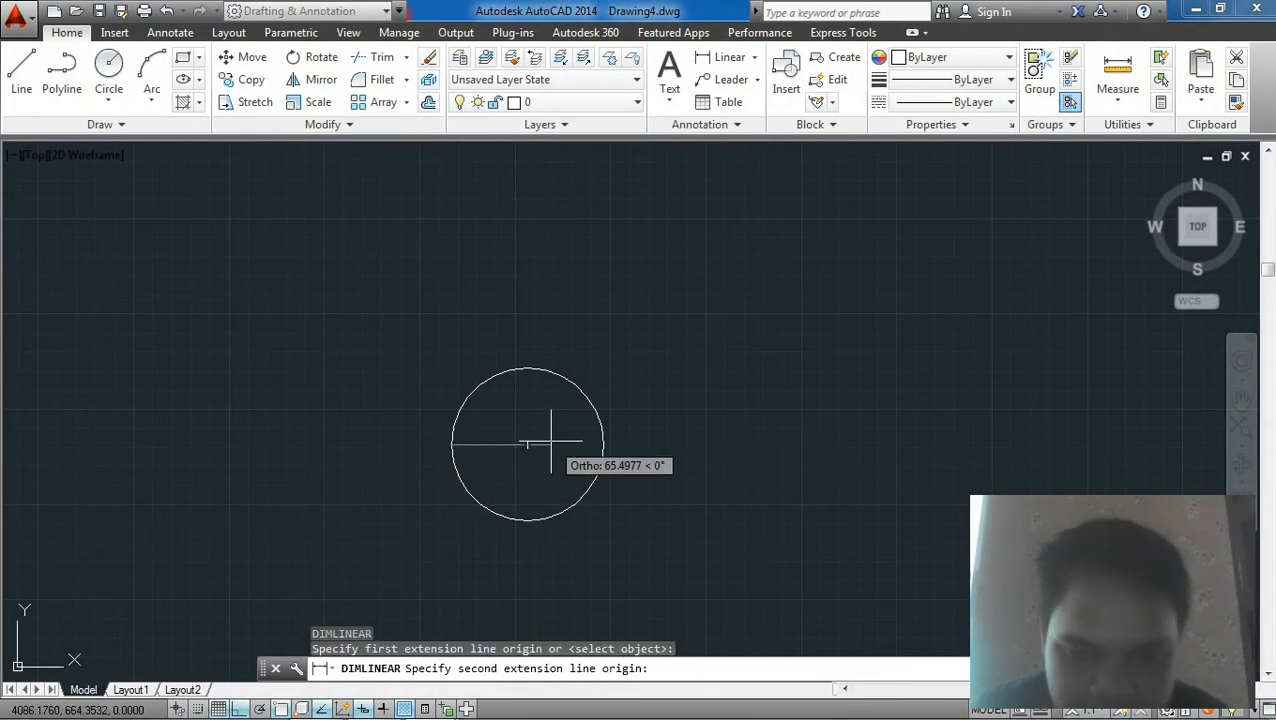
click(603, 444)
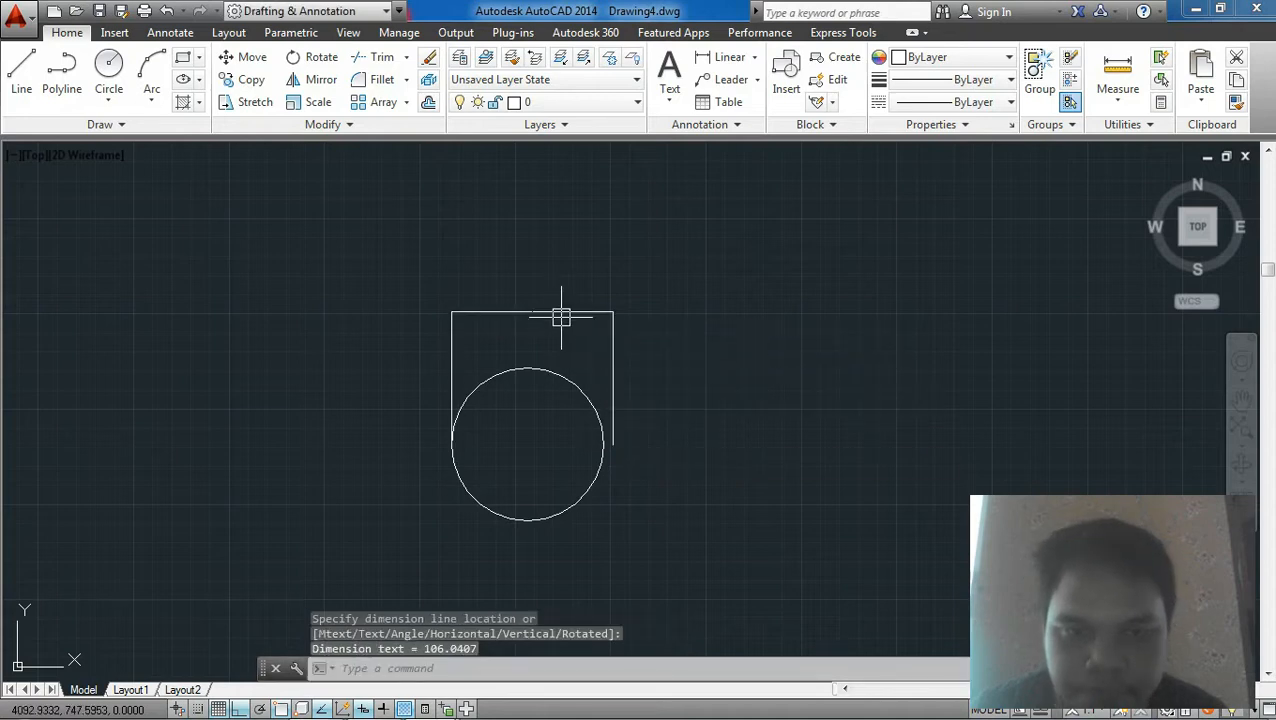
key(ctrl+z)
key(Escape)
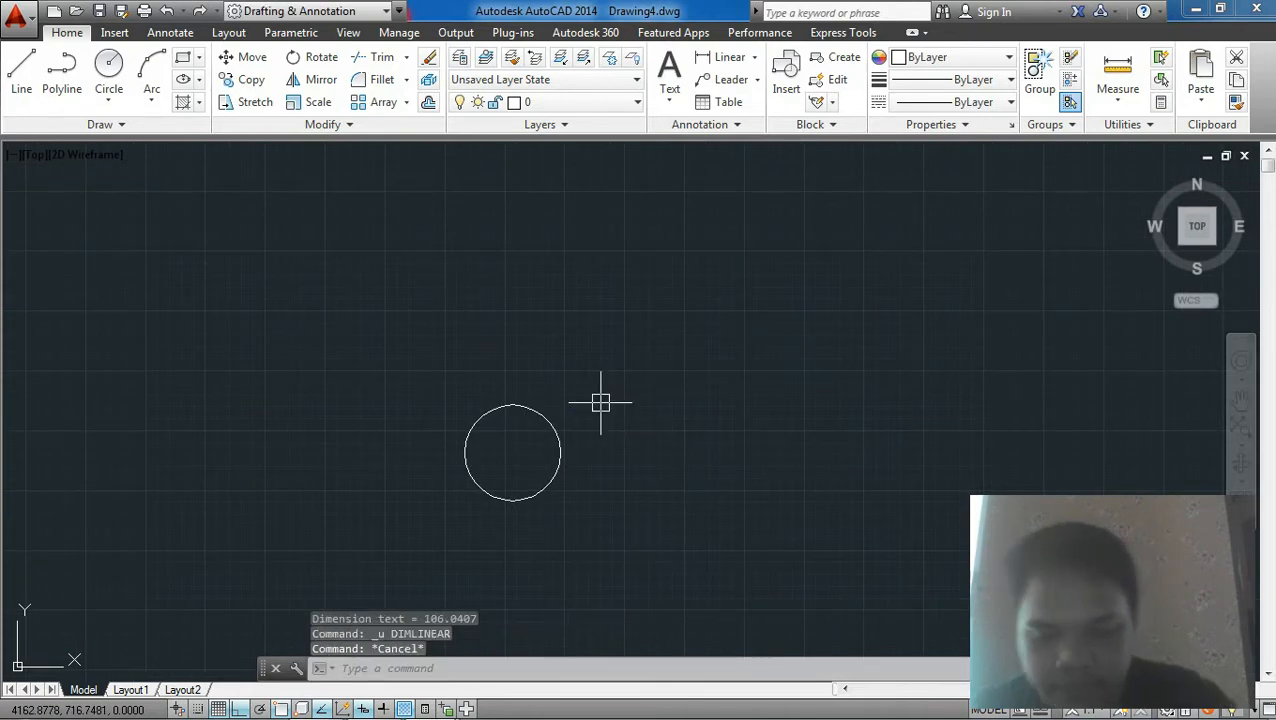
Step: Dimension the circle's width again between its quadrants, then select and erase that dimension
text(dli)
key(Return)
scroll(571, 443, up, 2)
click(555, 457)
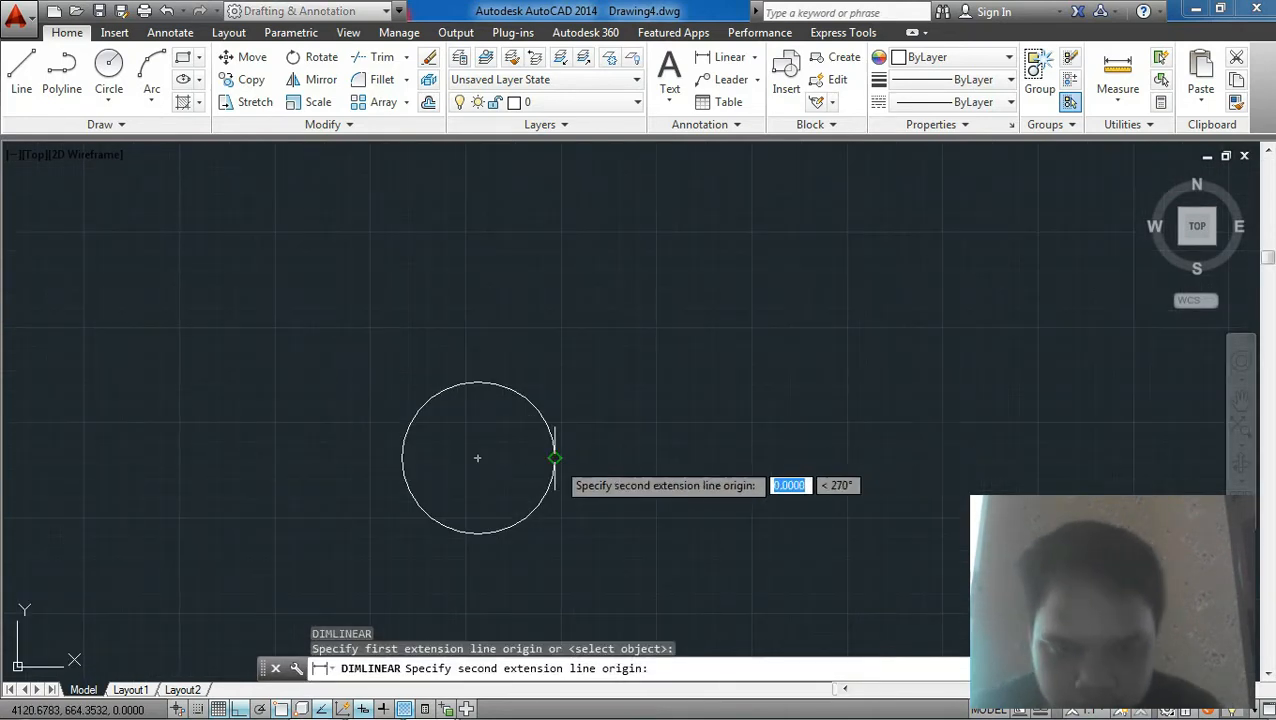
click(394, 457)
scroll(481, 391, up, 5)
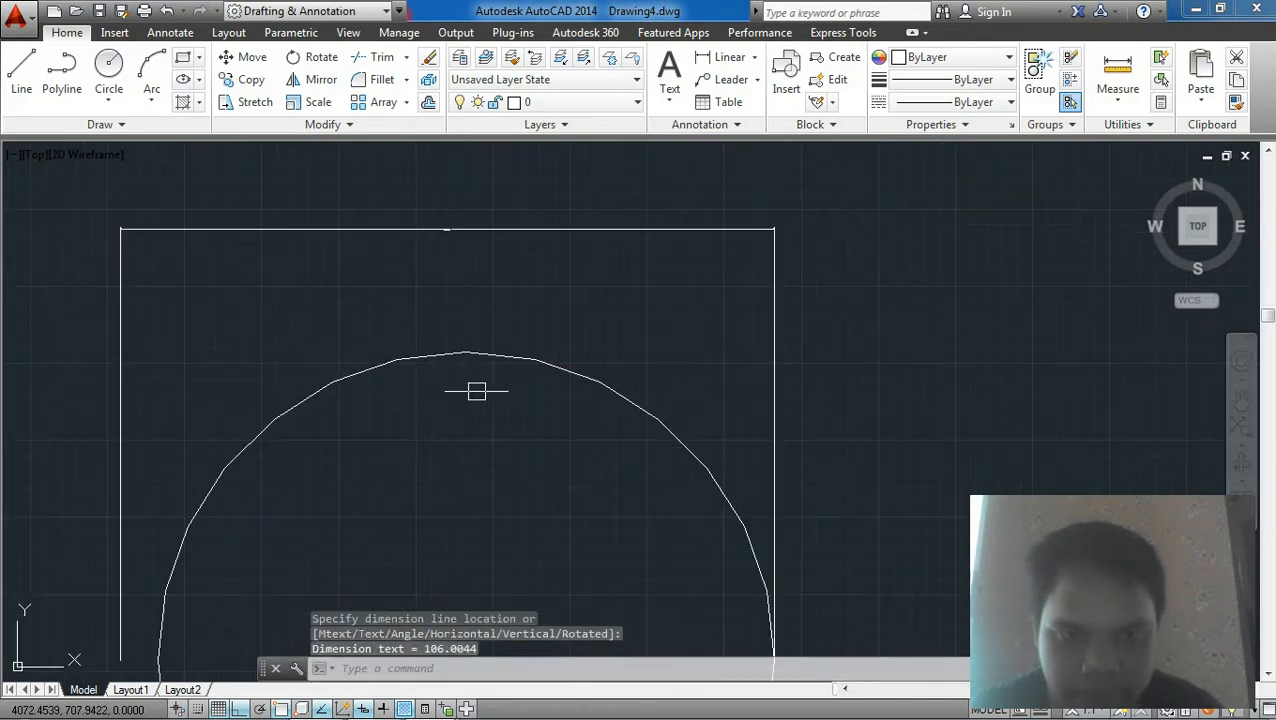
scroll(479, 385, up, 1)
scroll(386, 413, down, 3)
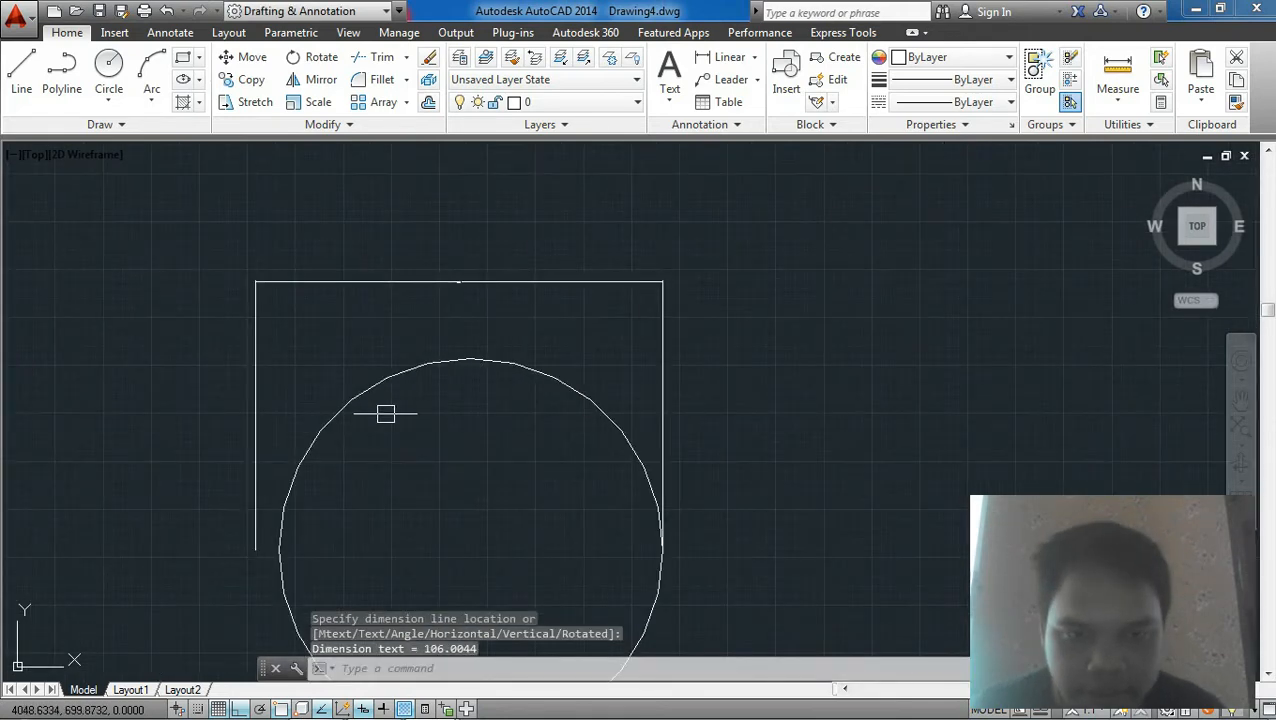
click(286, 498)
key(Escape)
click(661, 291)
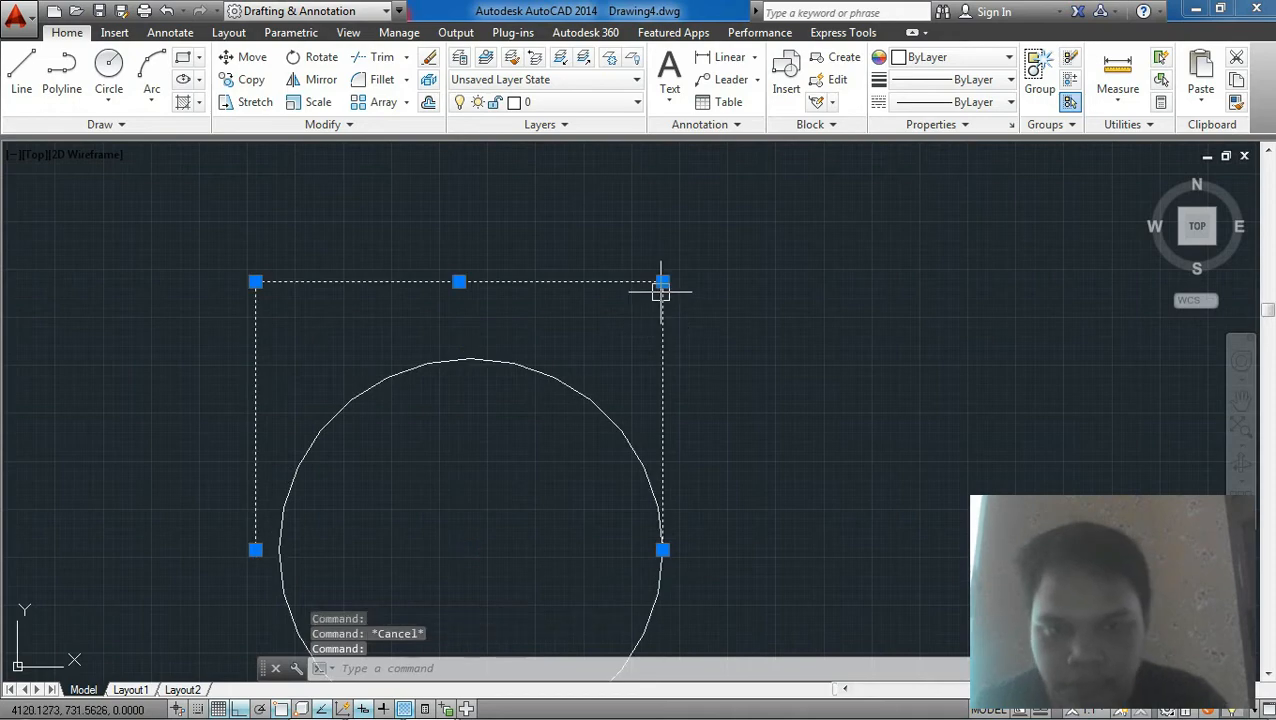
text(e)
key(space)
Step: Move the circle a short distance to the left
scroll(645, 336, down, 9)
scroll(640, 382, down, 4)
click(611, 359)
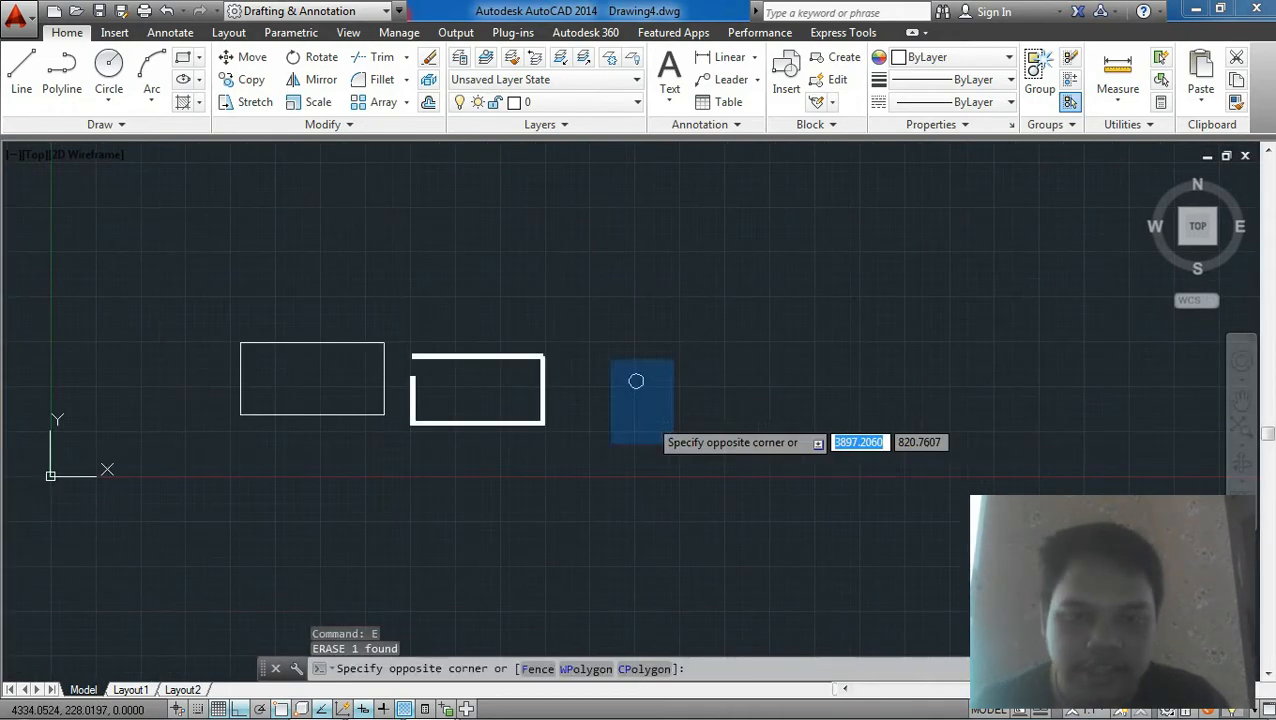
click(679, 446)
scroll(681, 447, up, 2)
text(m)
key(space)
click(627, 433)
click(585, 431)
key(Escape)
scroll(585, 431, down, 2)
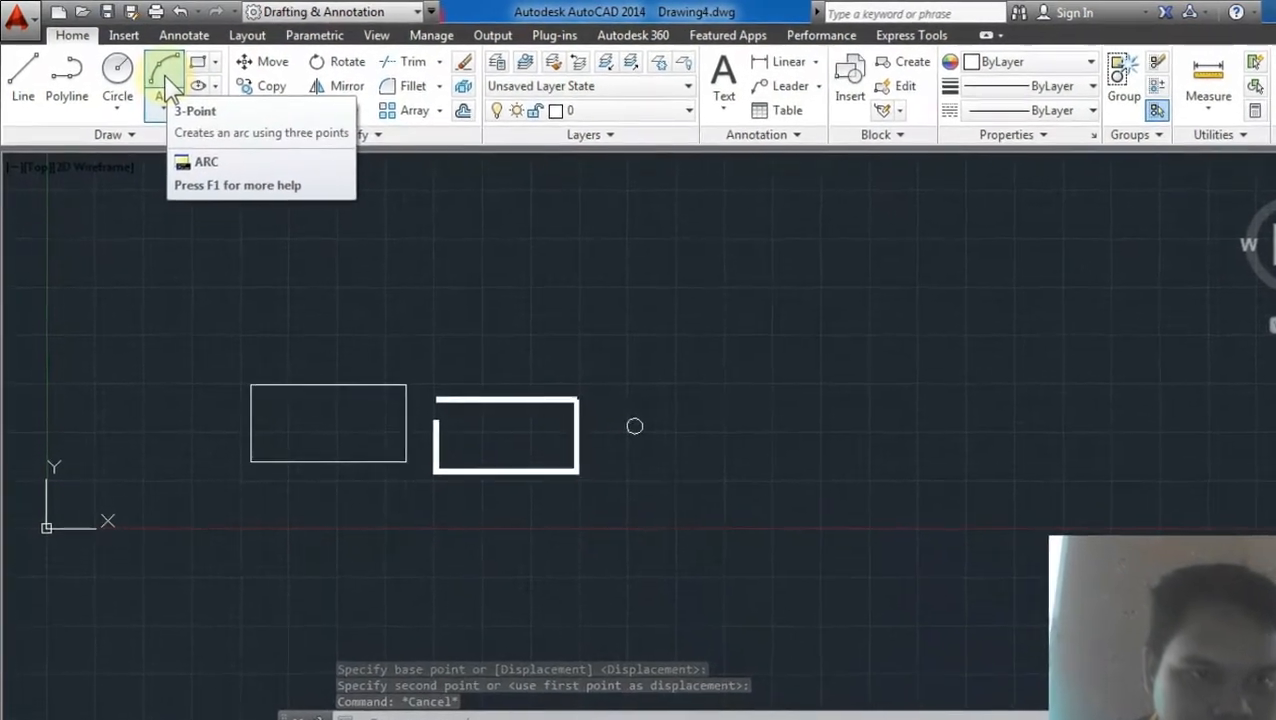
Step: Draw a three-point arc over the first rectangle from its top-left corner to its top-right corner, with Ortho off
click(175, 90)
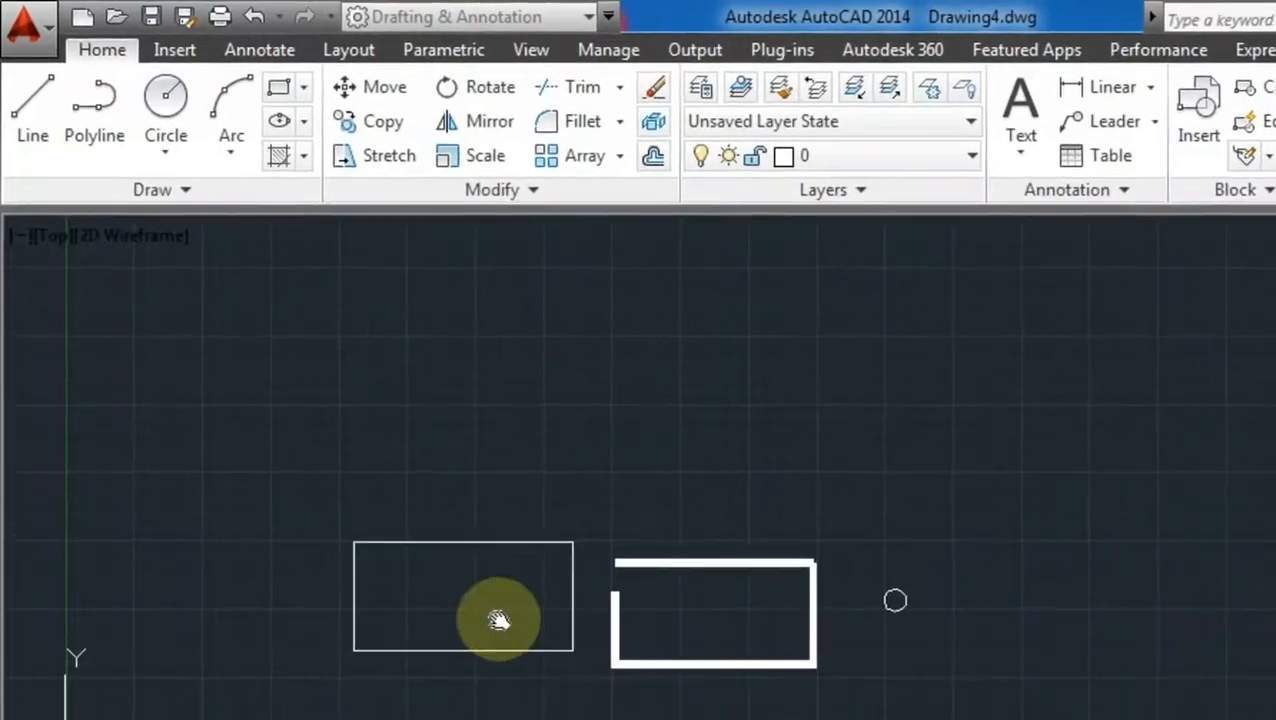
middle_drag(498, 620, 932, 639)
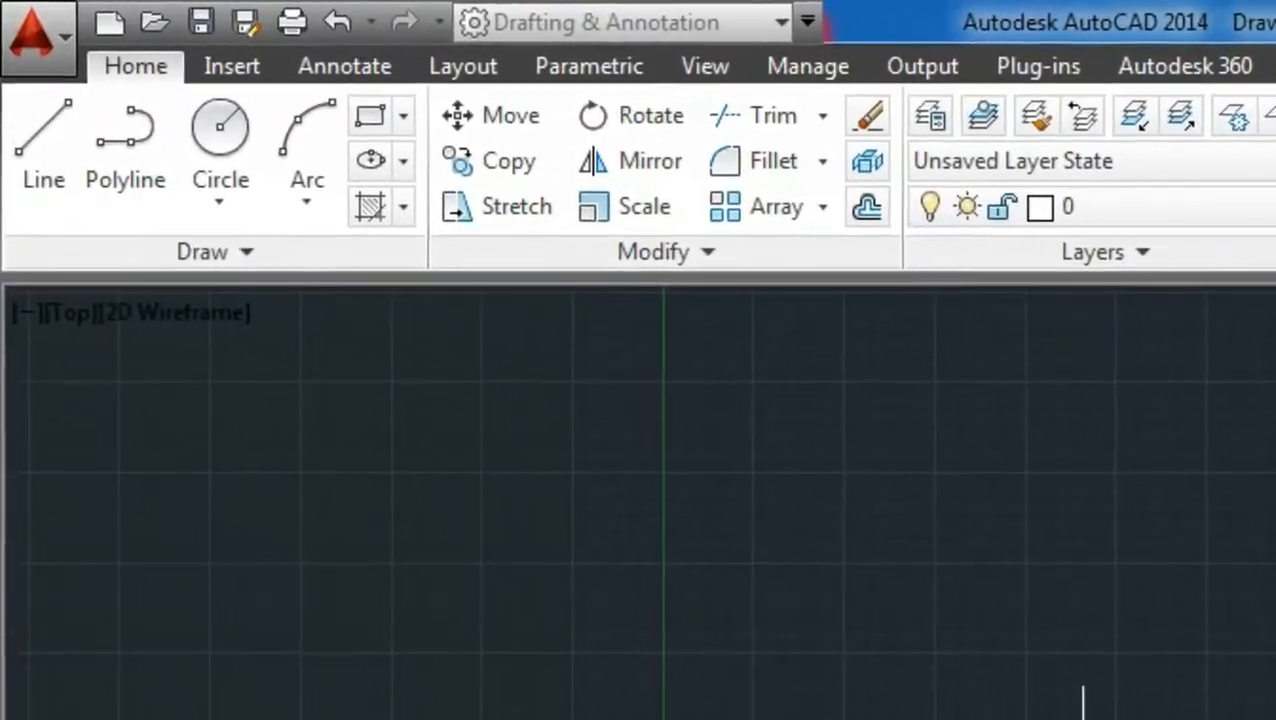
scroll(818, 563, up, 3)
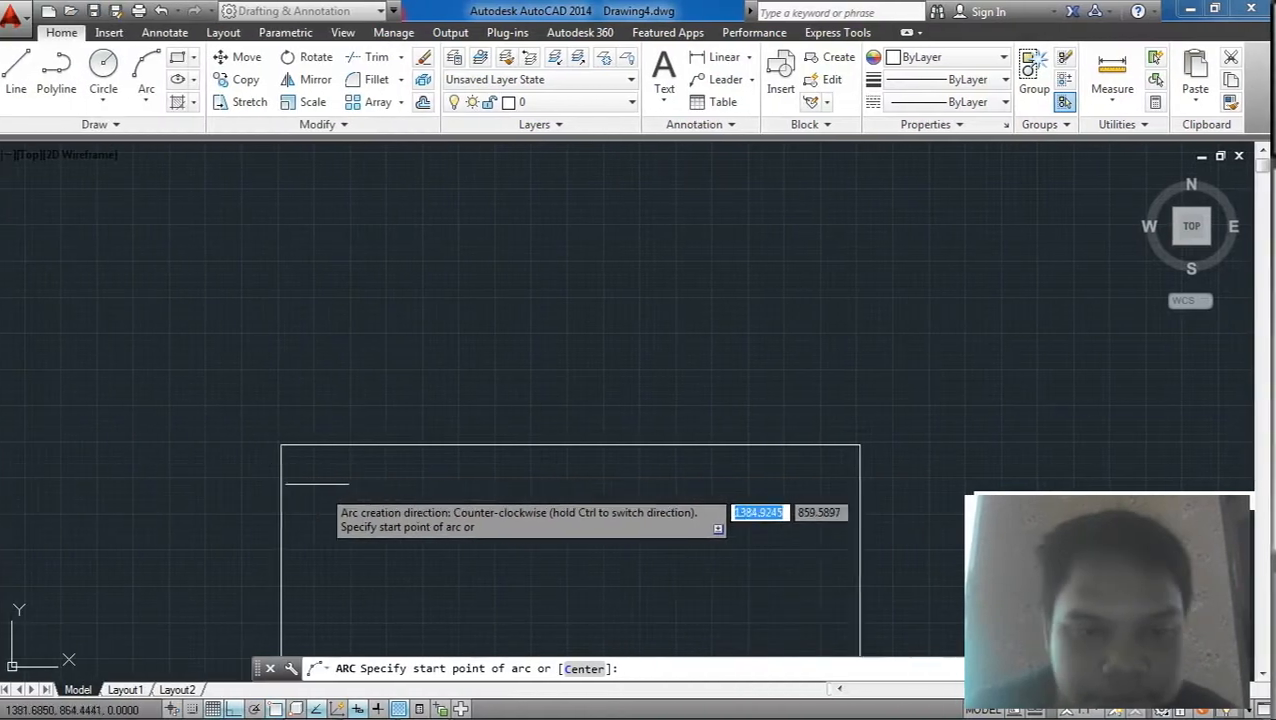
click(286, 443)
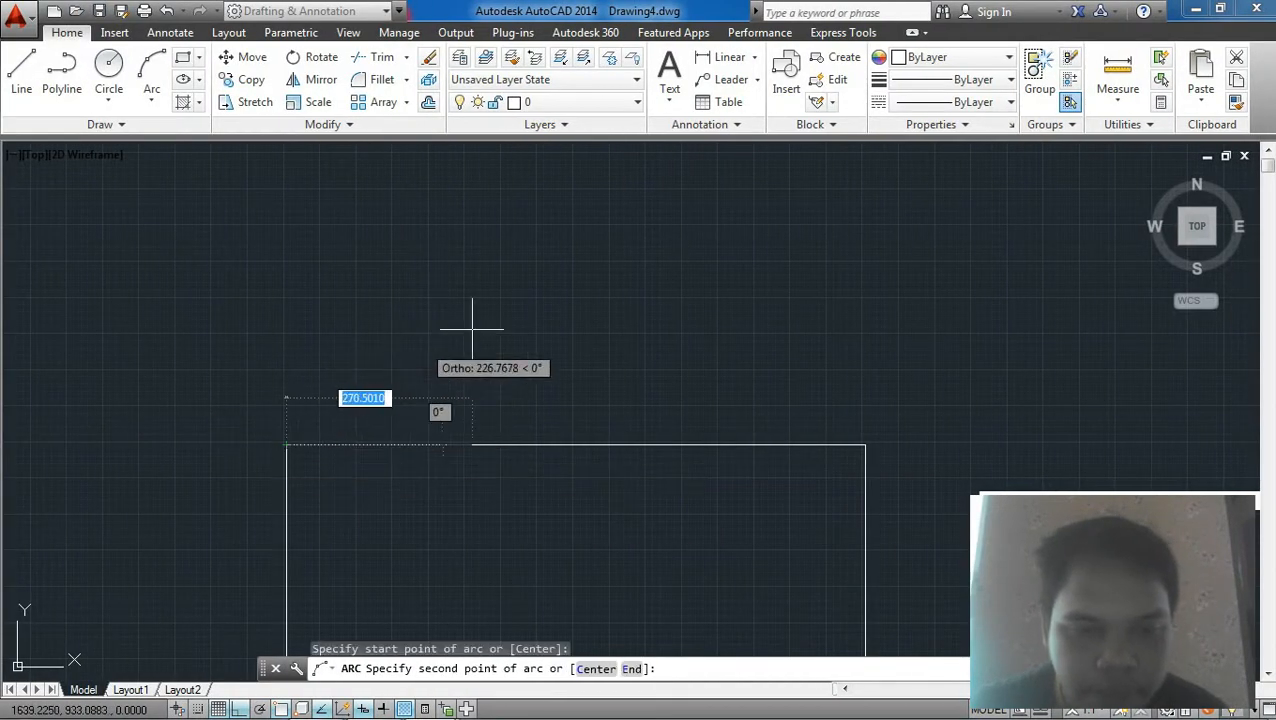
middle_drag(423, 345, 760, 283)
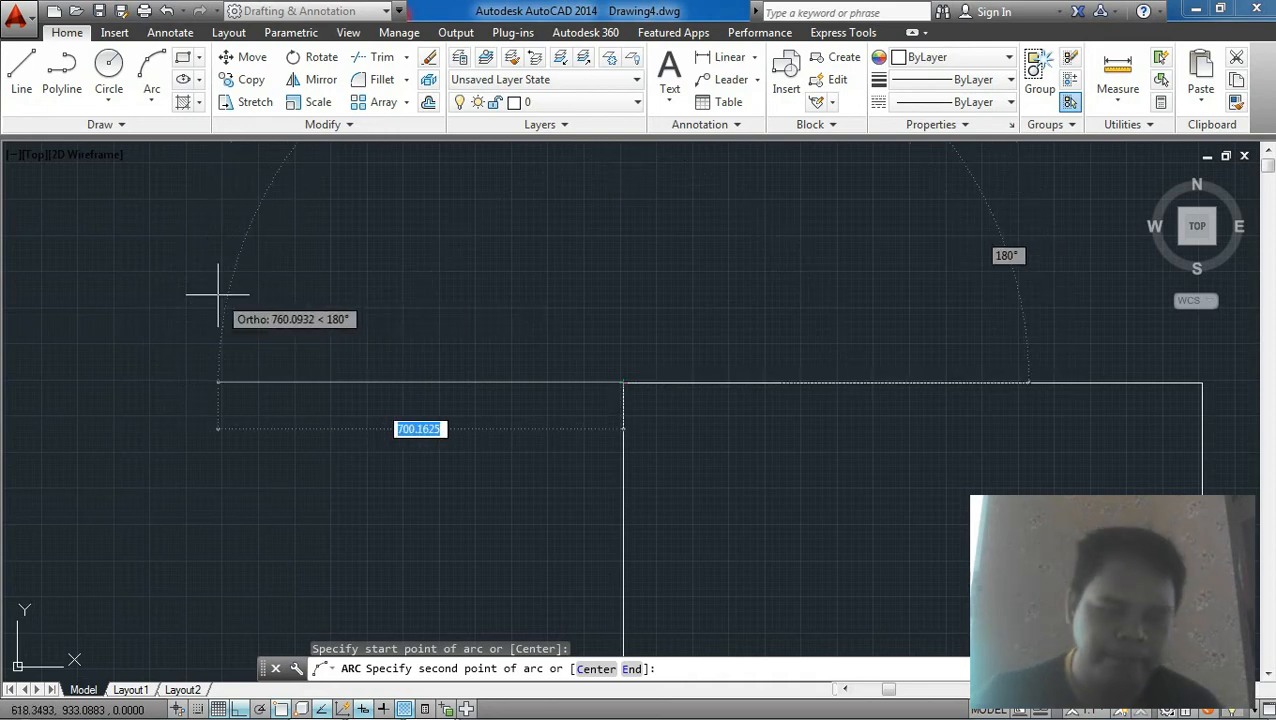
middle_drag(242, 292, 234, 321)
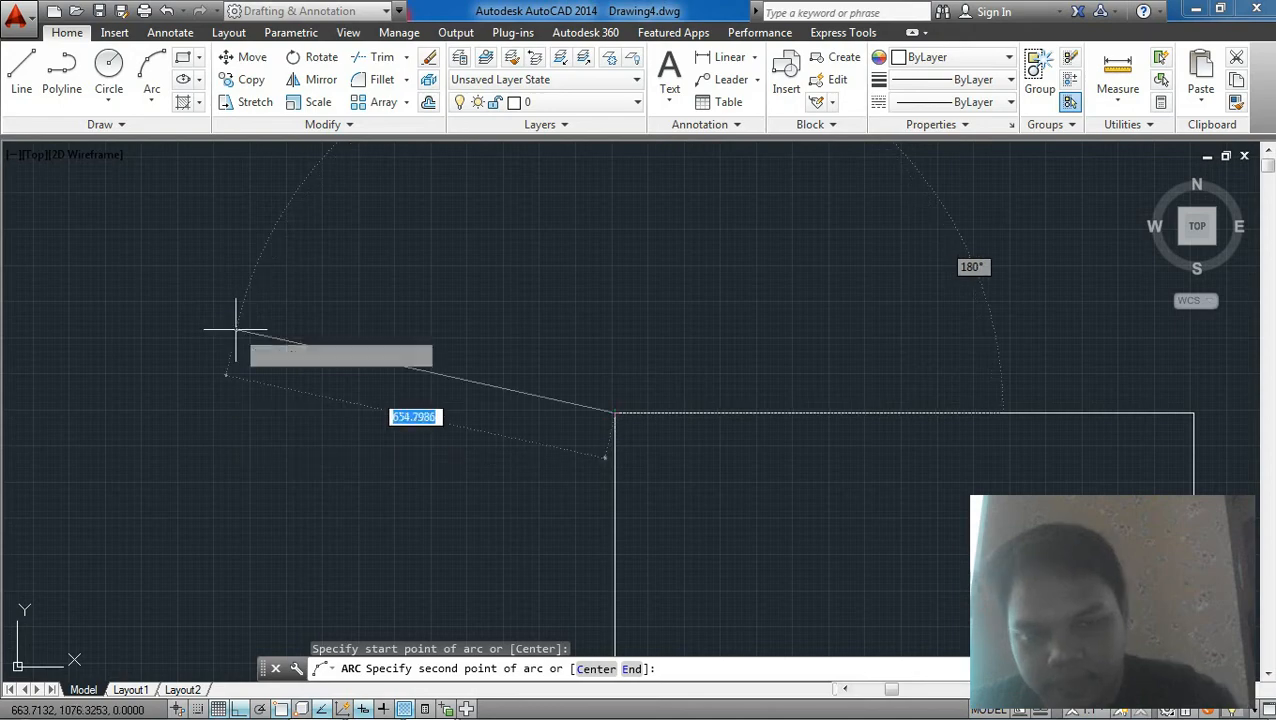
key(F8)
middle_drag(700, 300, 302, 453)
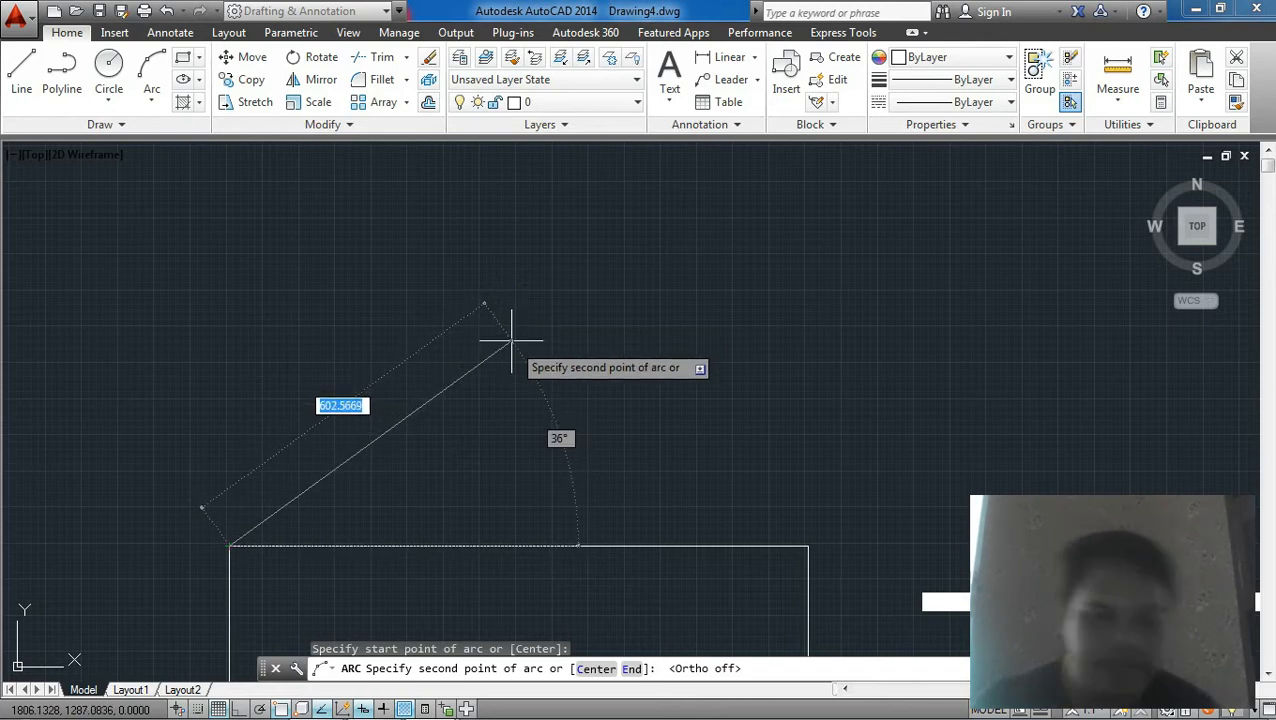
click(550, 300)
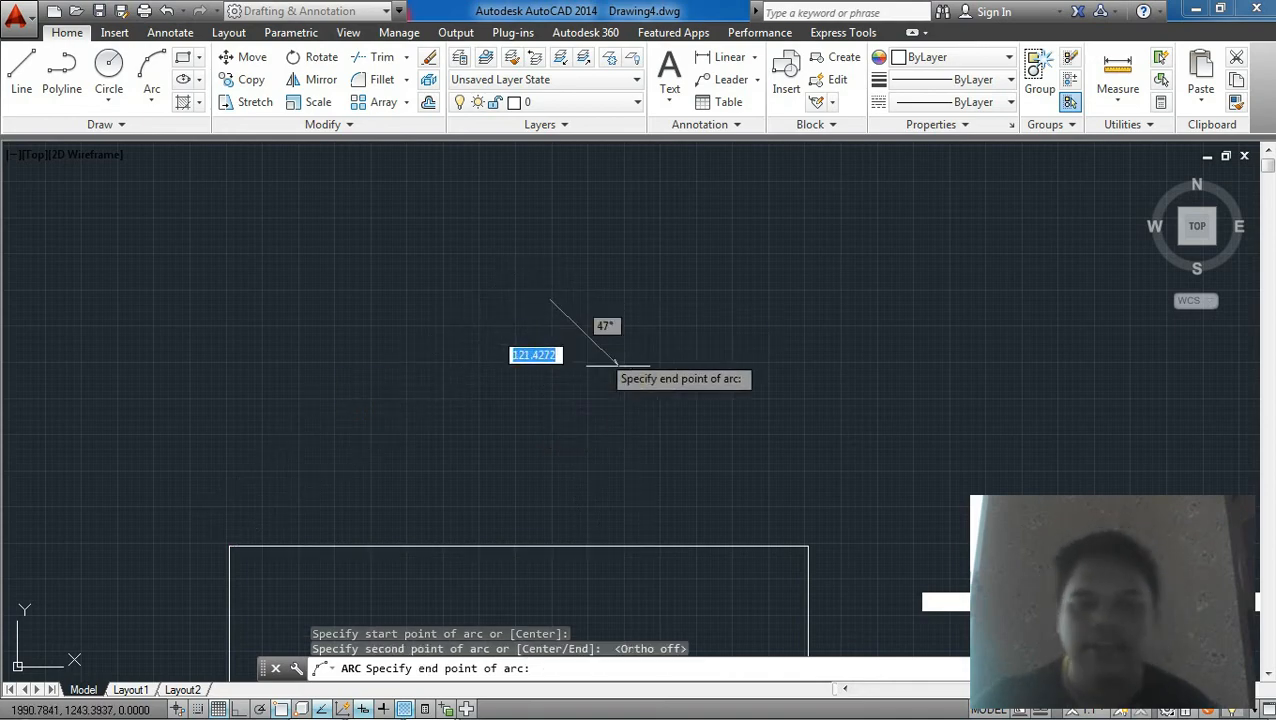
click(808, 545)
Step: Stretch the arc's midpoint grip downward to make the arc flatter
scroll(692, 436, up, 5)
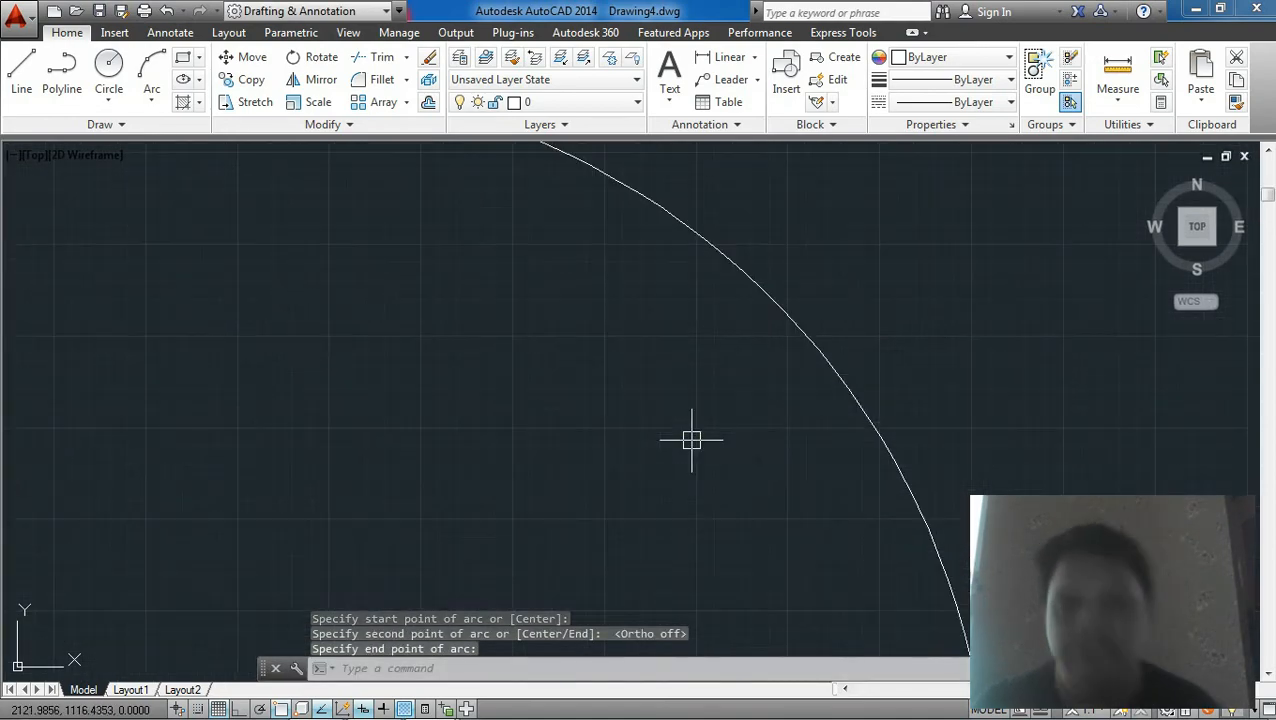
scroll(749, 456, down, 7)
middle_drag(749, 456, 633, 441)
scroll(633, 441, up, 2)
click(524, 350)
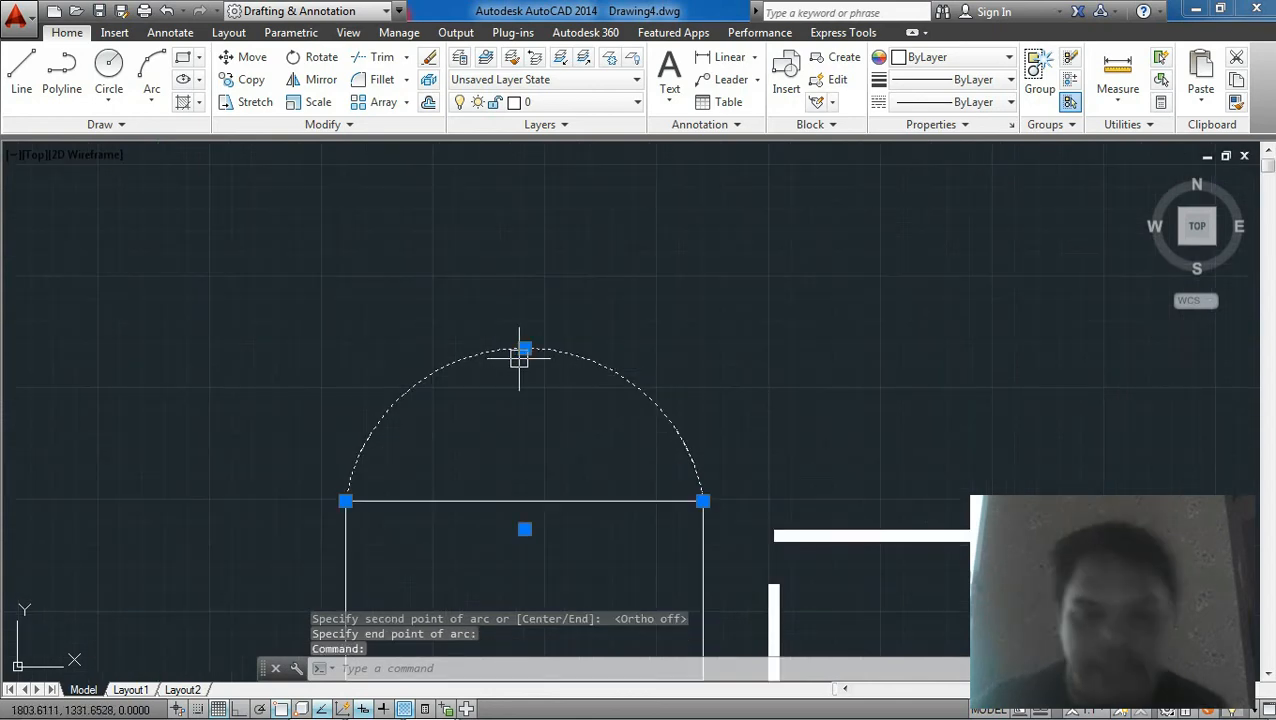
click(524, 350)
click(524, 421)
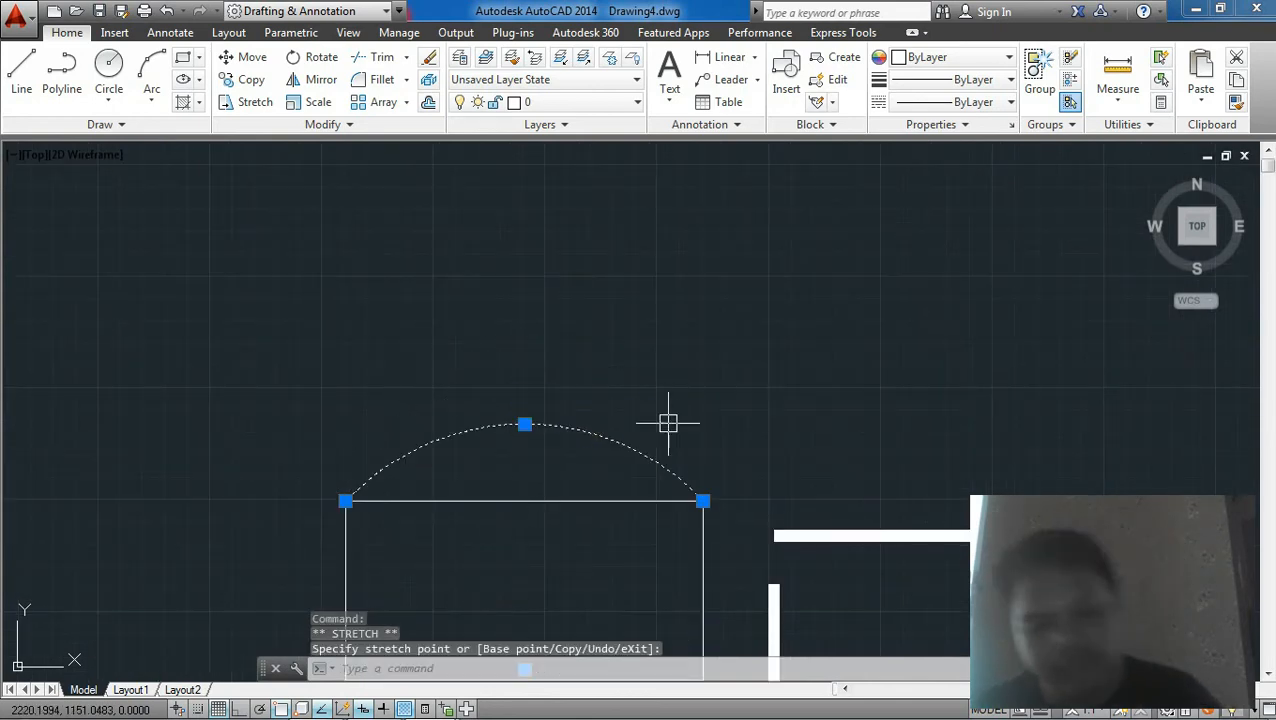
key(Escape)
middle_drag(669, 421, 487, 360)
scroll(487, 360, down, 4)
middle_drag(678, 390, 516, 390)
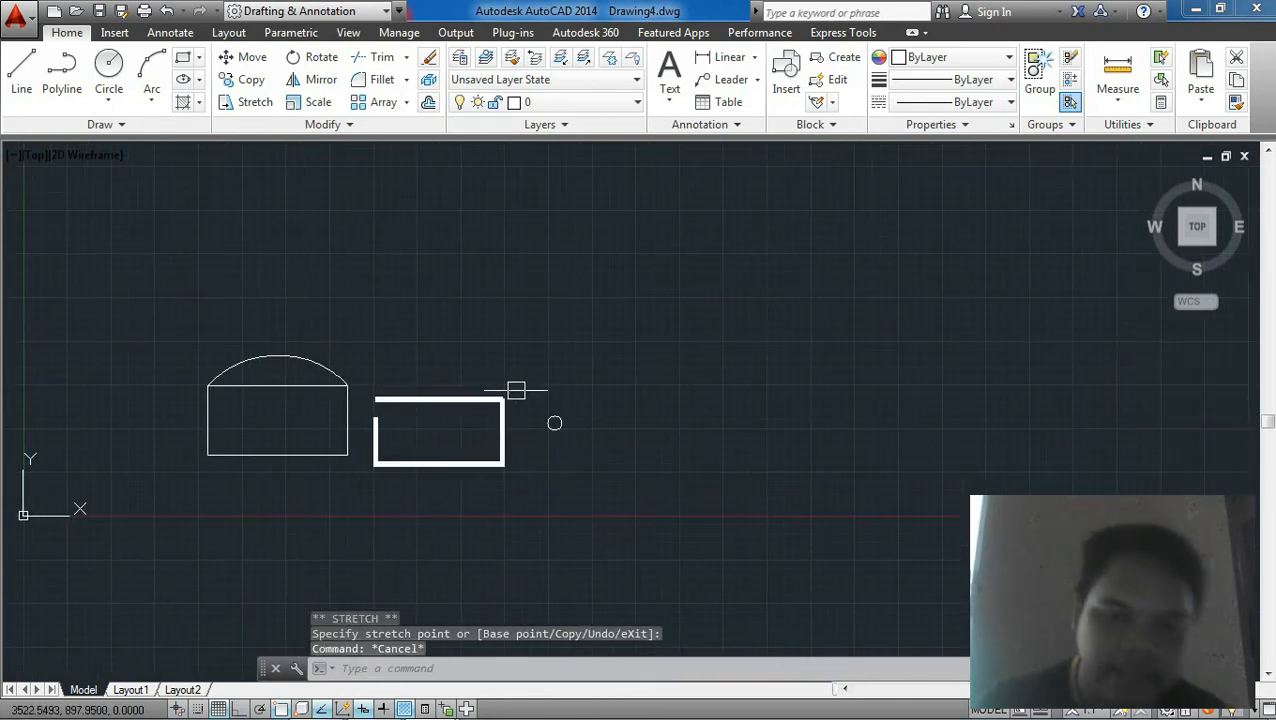
scroll(380, 390, up, 2)
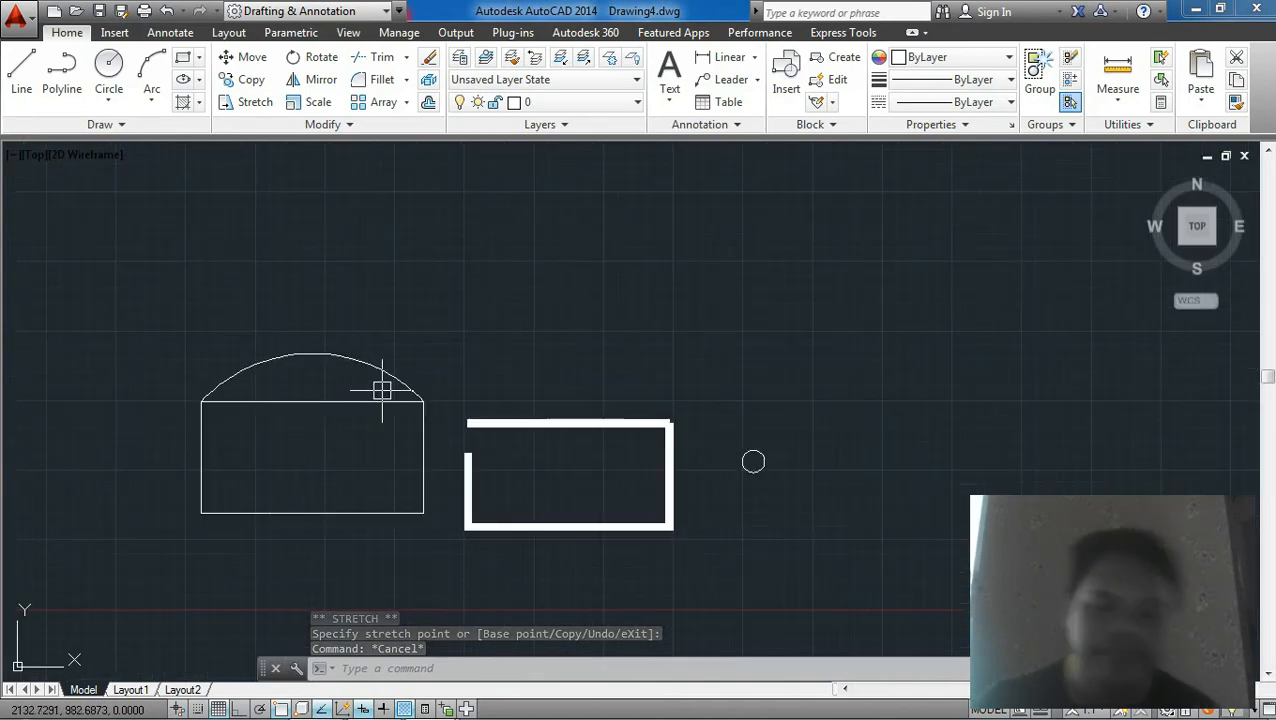
scroll(382, 390, down, 2)
middle_drag(592, 432, 540, 417)
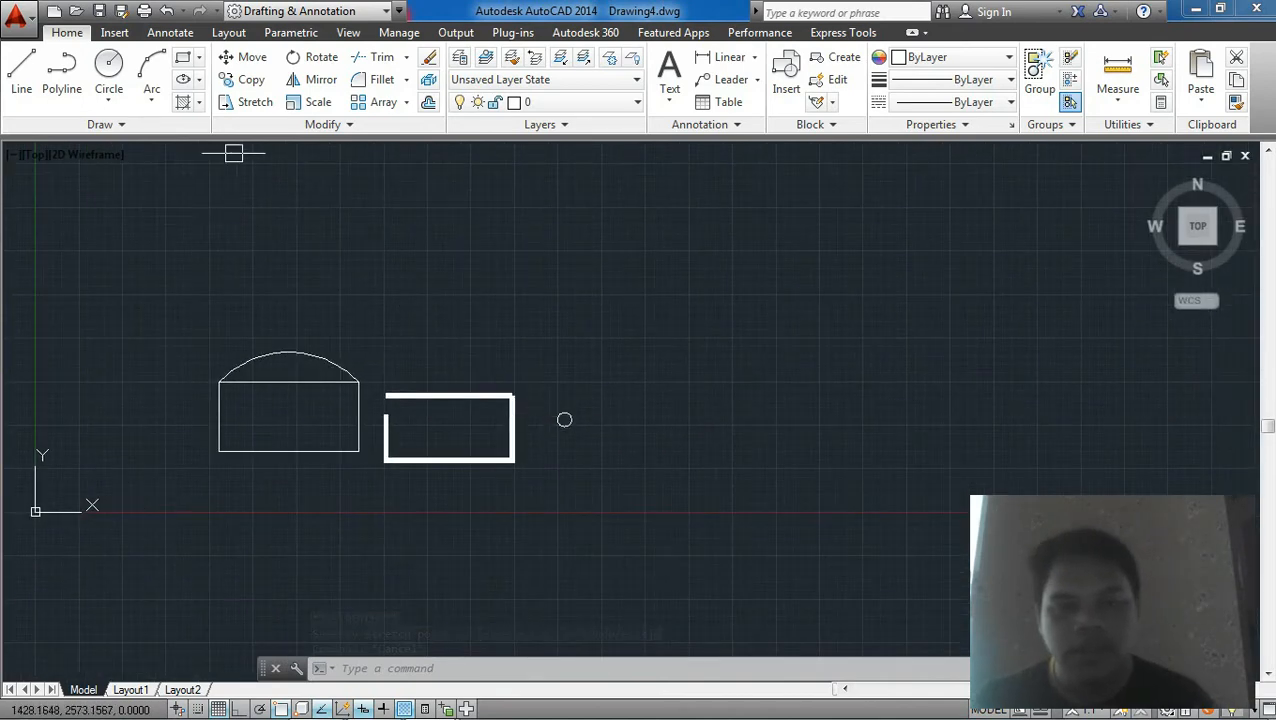
click(187, 62)
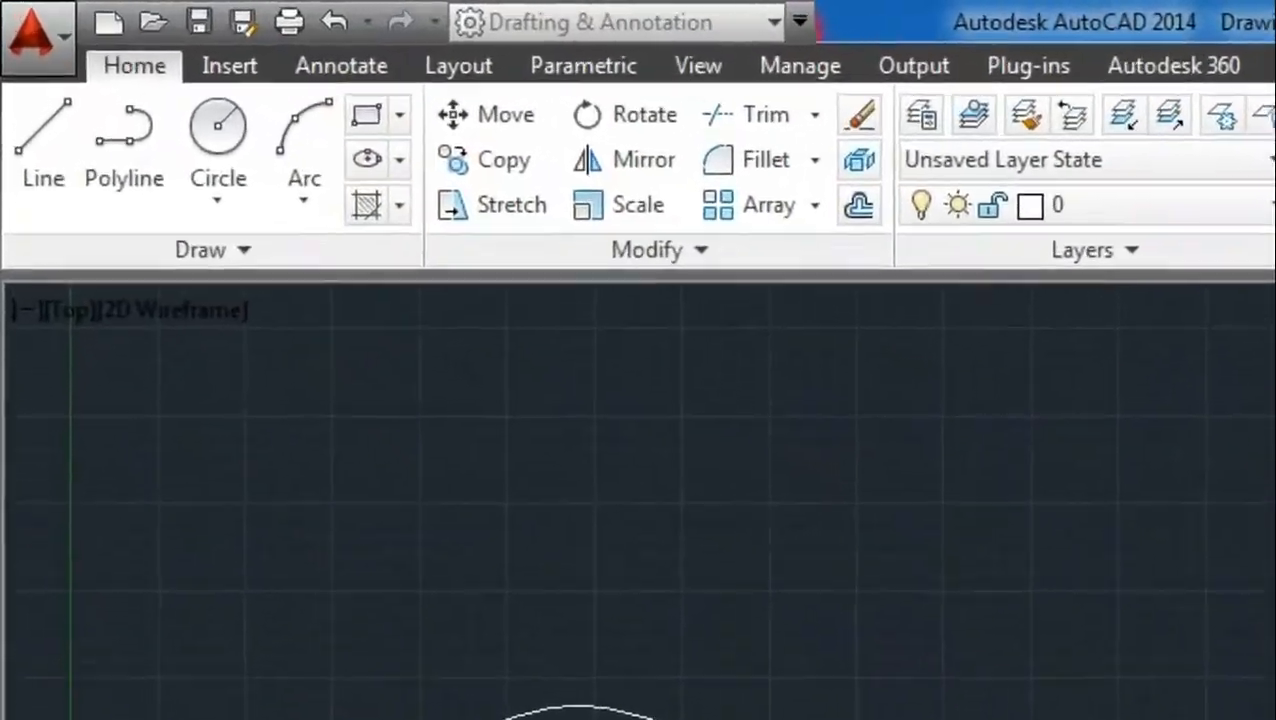
mouse_move(551, 418)
middle_down()
mouse_move(285, 378)
mouse_move(313, 404)
middle_up()
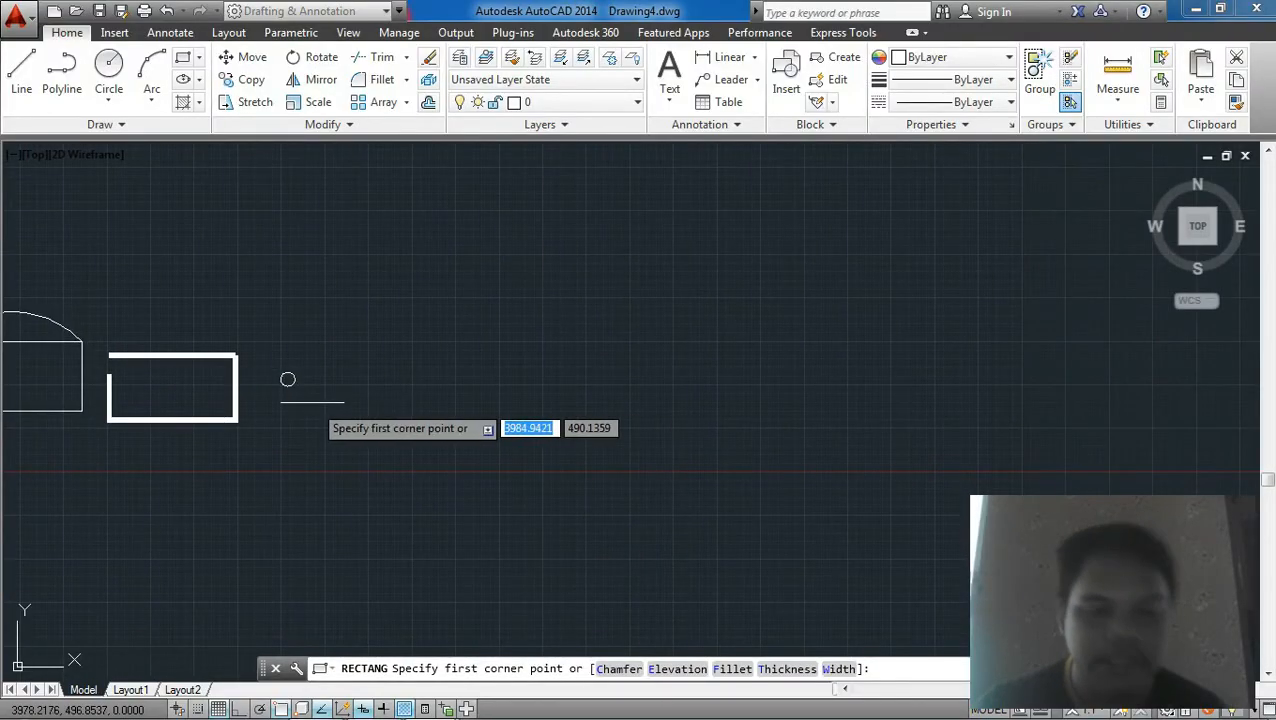
scroll(287, 379, up, 2)
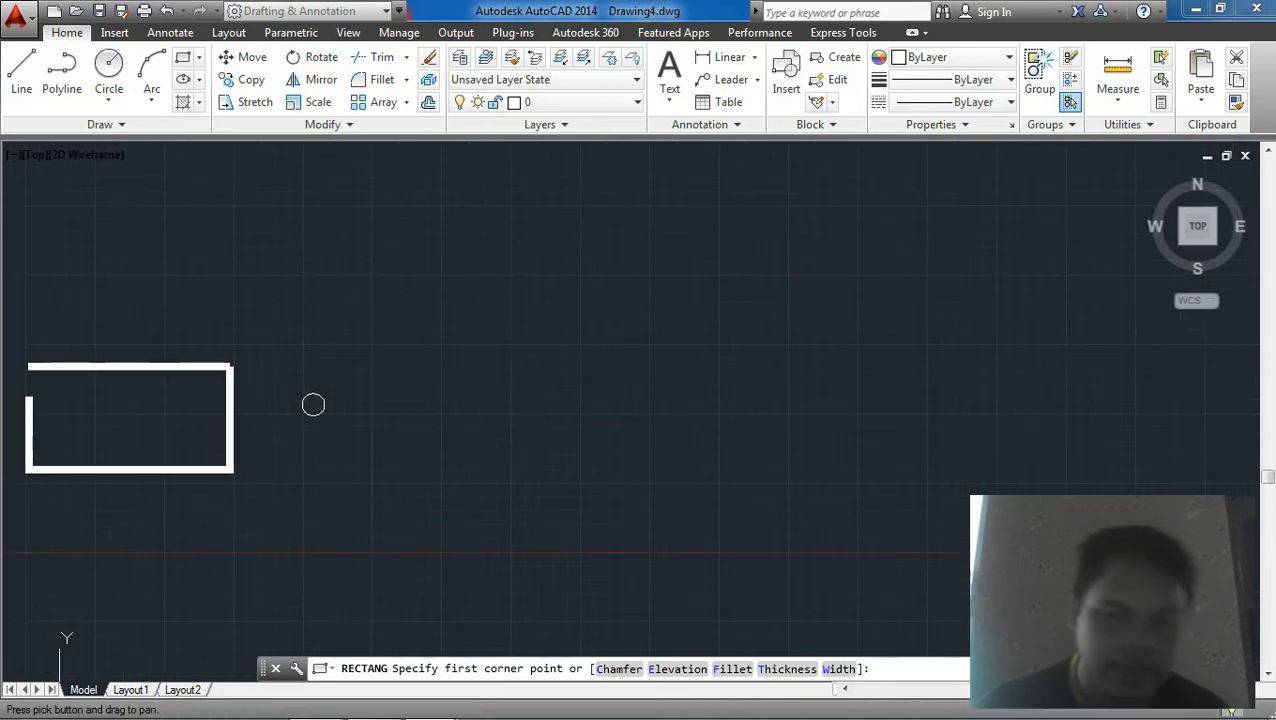
click(385, 336)
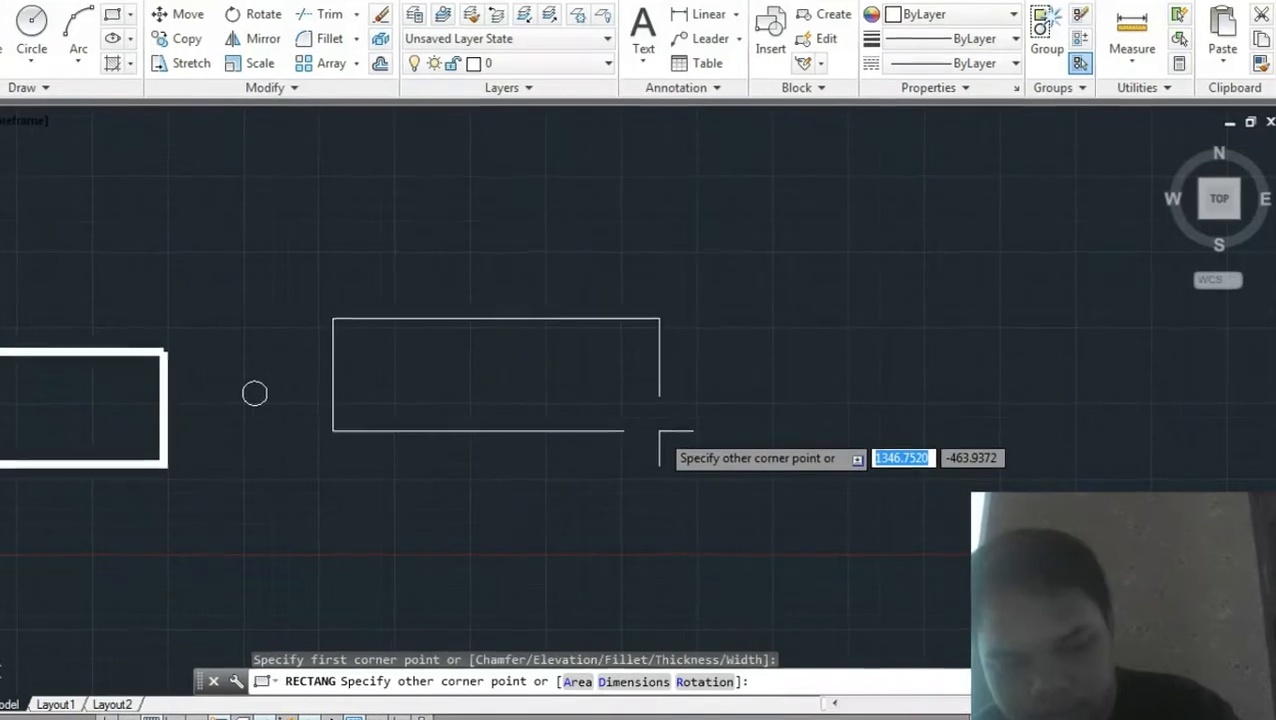
text(@10)
text(000)
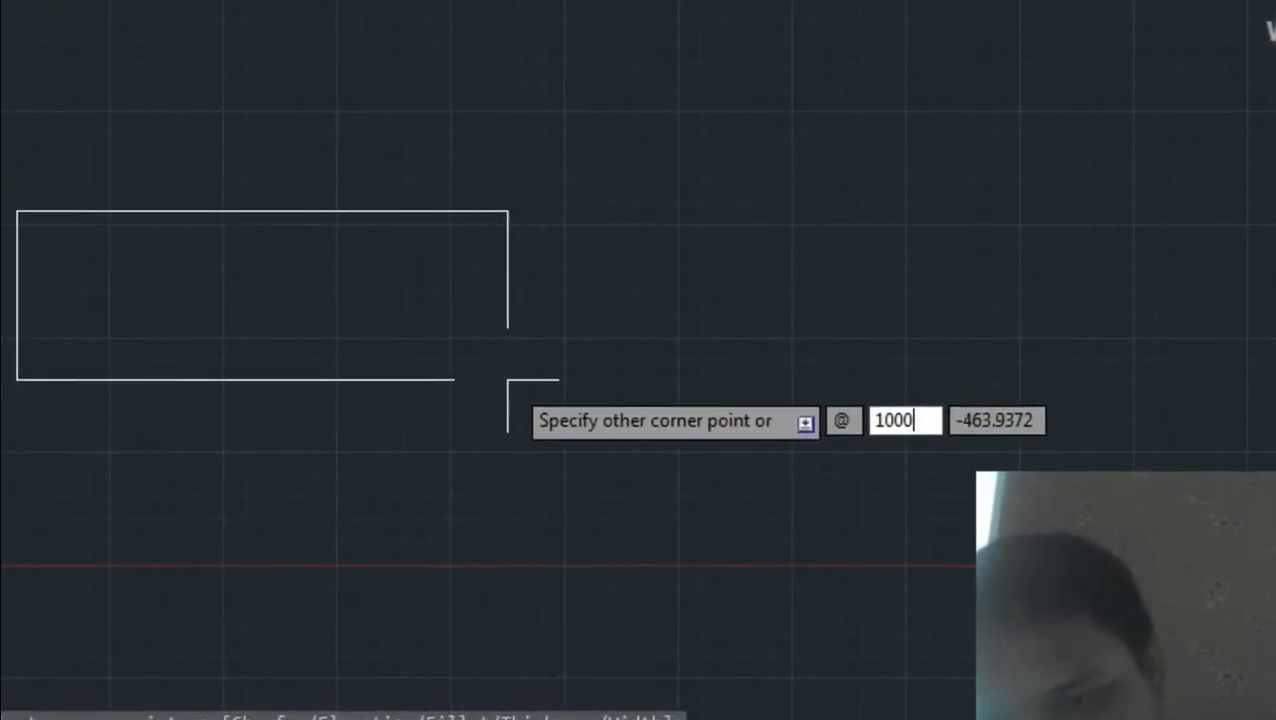
key(Tab)
text(500)
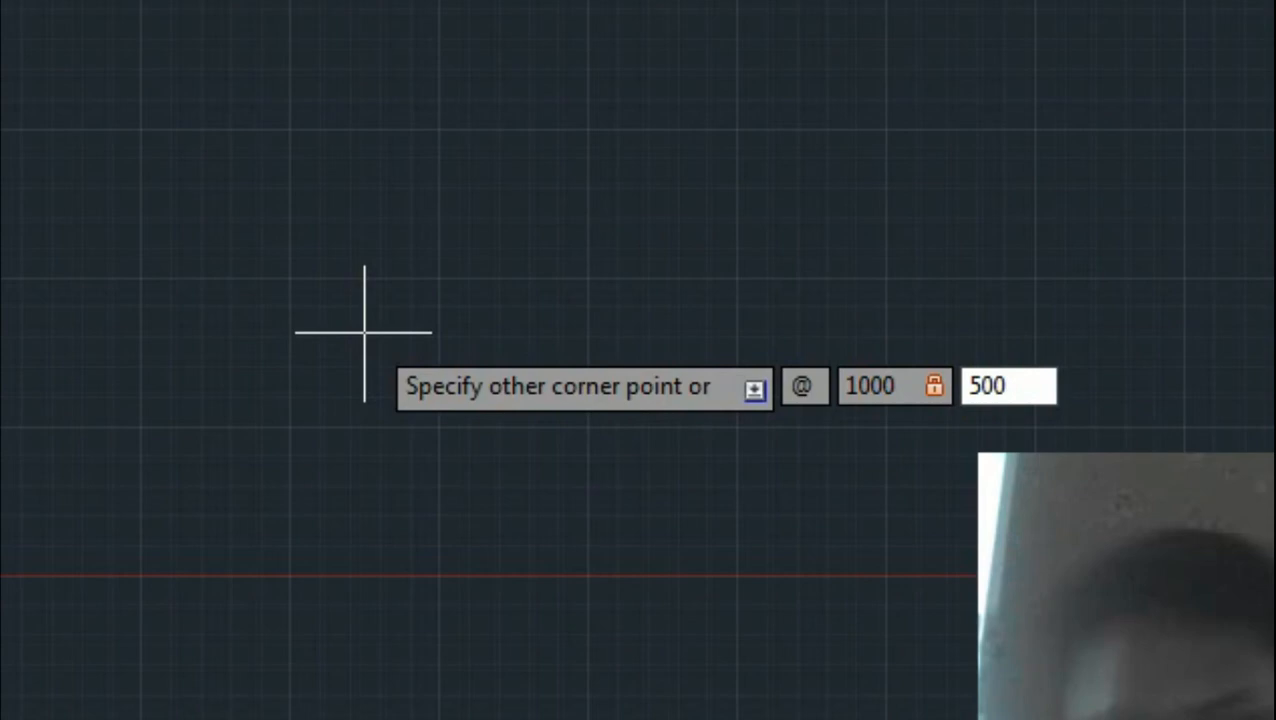
key(Return)
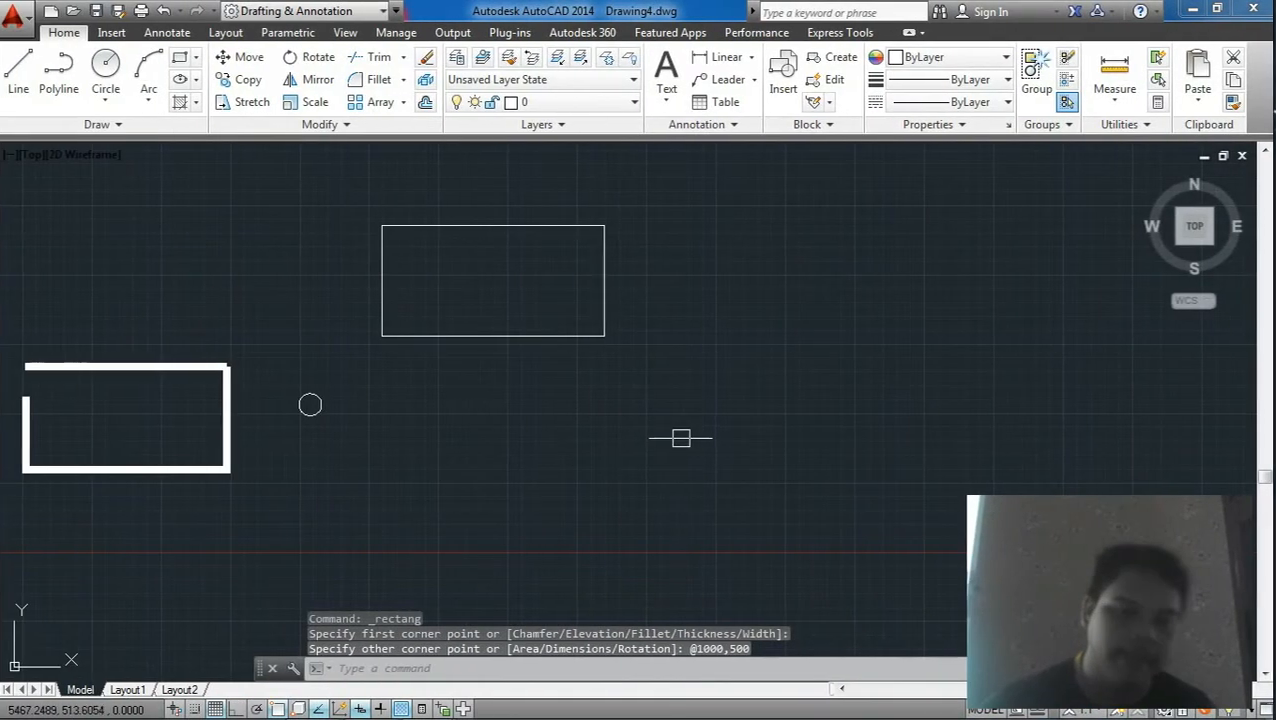
Step: Move the new rectangle down so it sits level with the circle
click(681, 438)
click(495, 325)
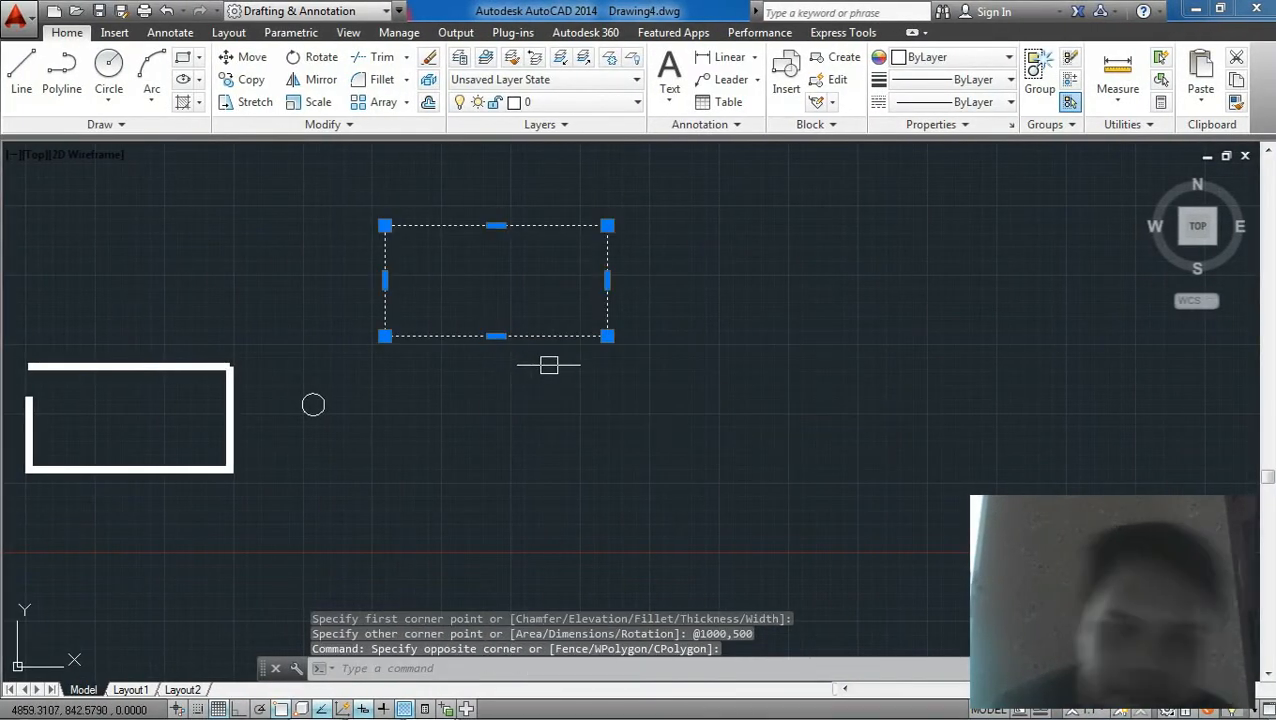
middle_drag(541, 364, 636, 381)
text(M)
key(Return)
click(813, 289)
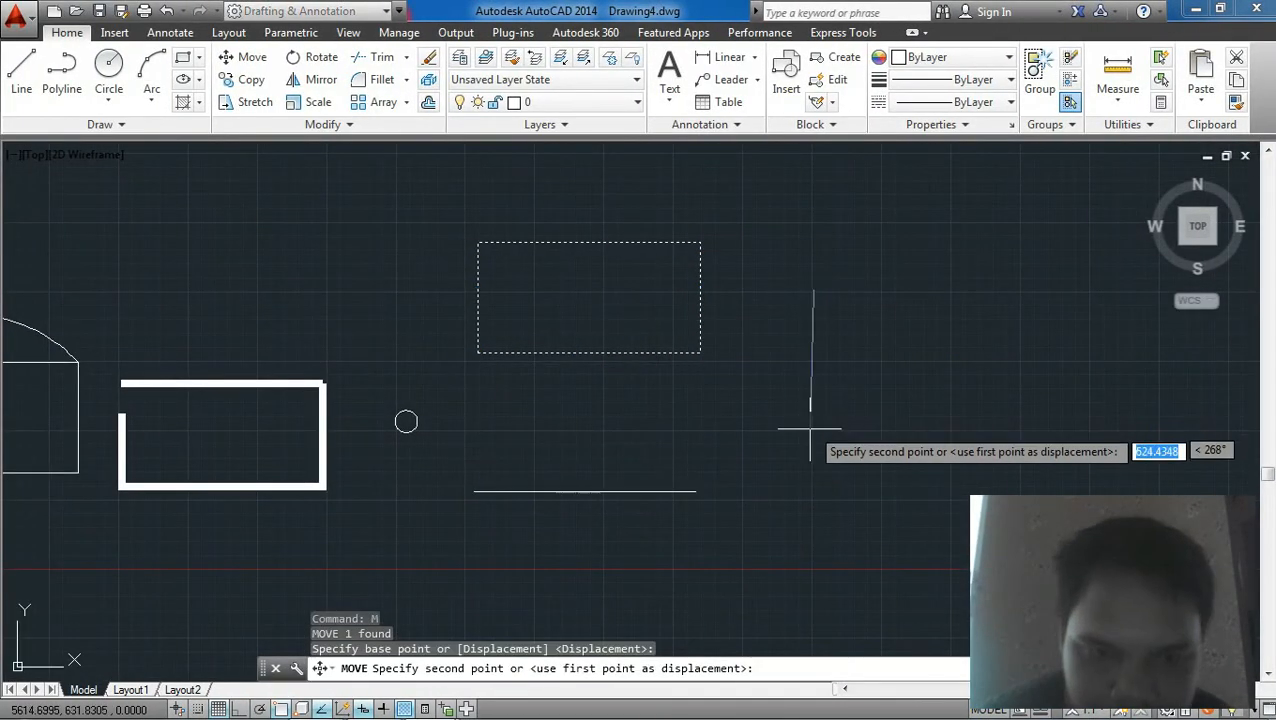
click(808, 436)
middle_drag(672, 396, 680, 329)
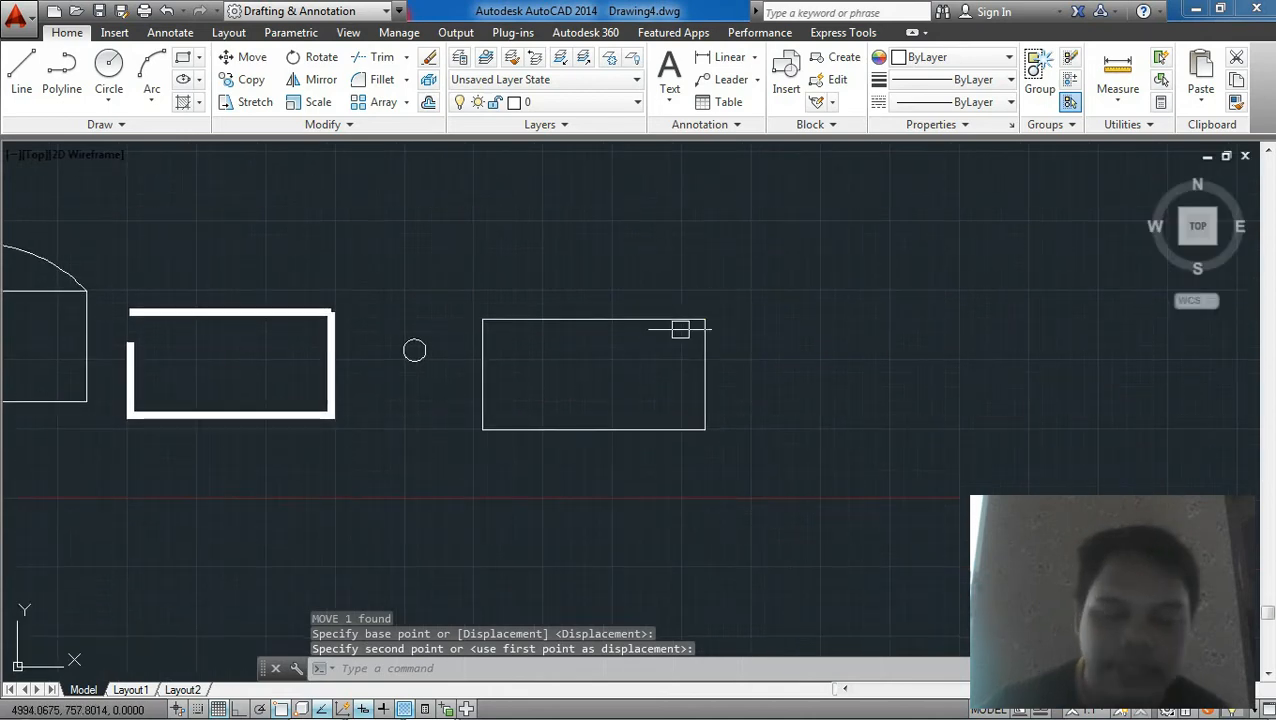
scroll(589, 338, up, 2)
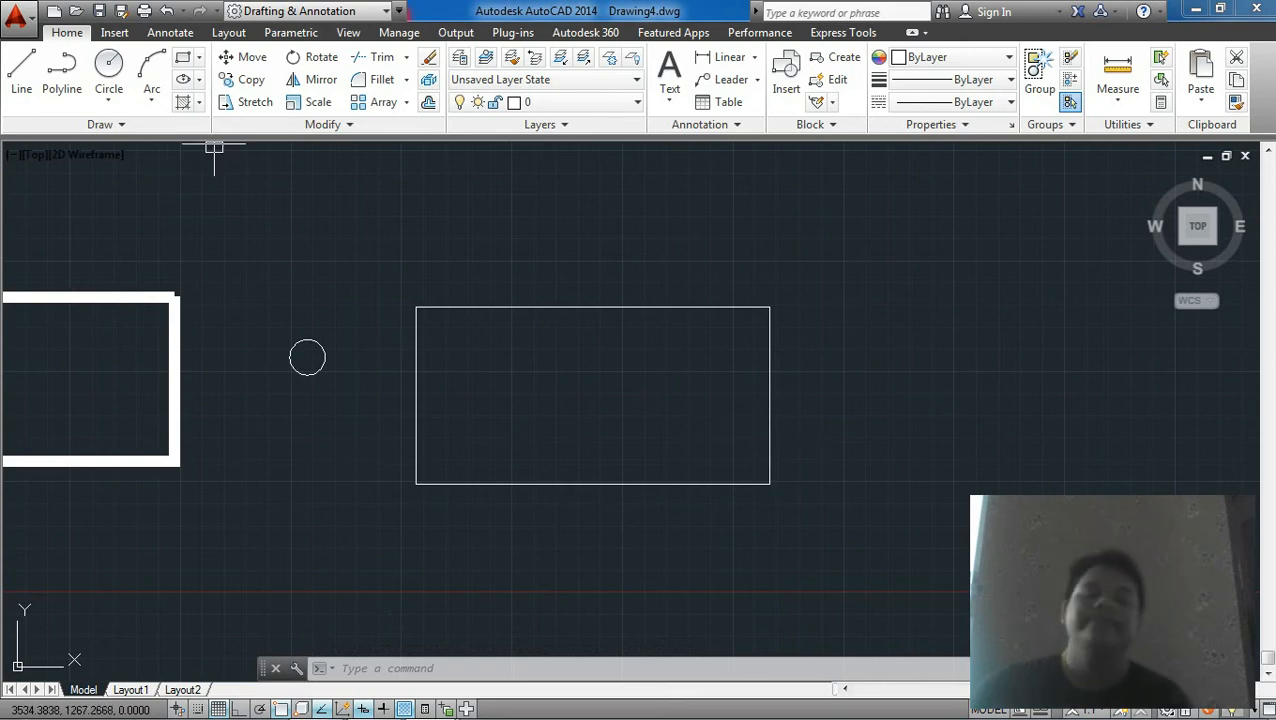
scroll(640, 374, down, 6)
scroll(511, 378, up, 4)
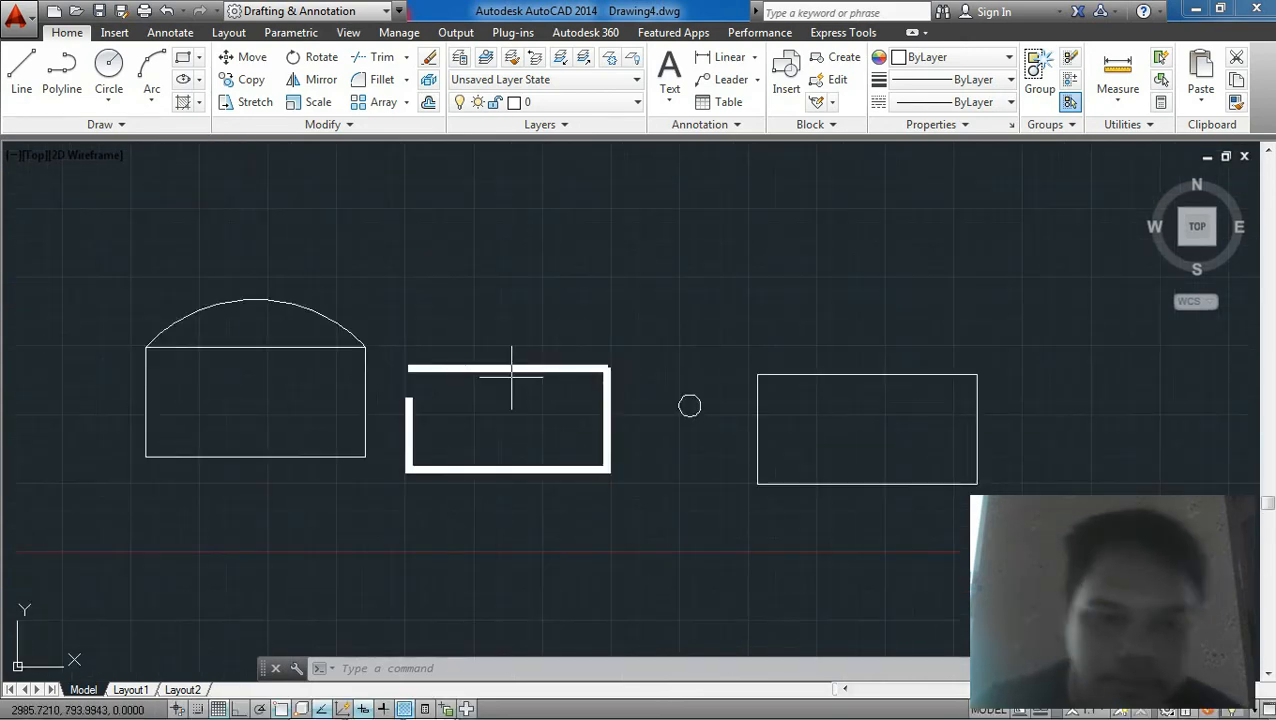
middle_drag(722, 455, 733, 358)
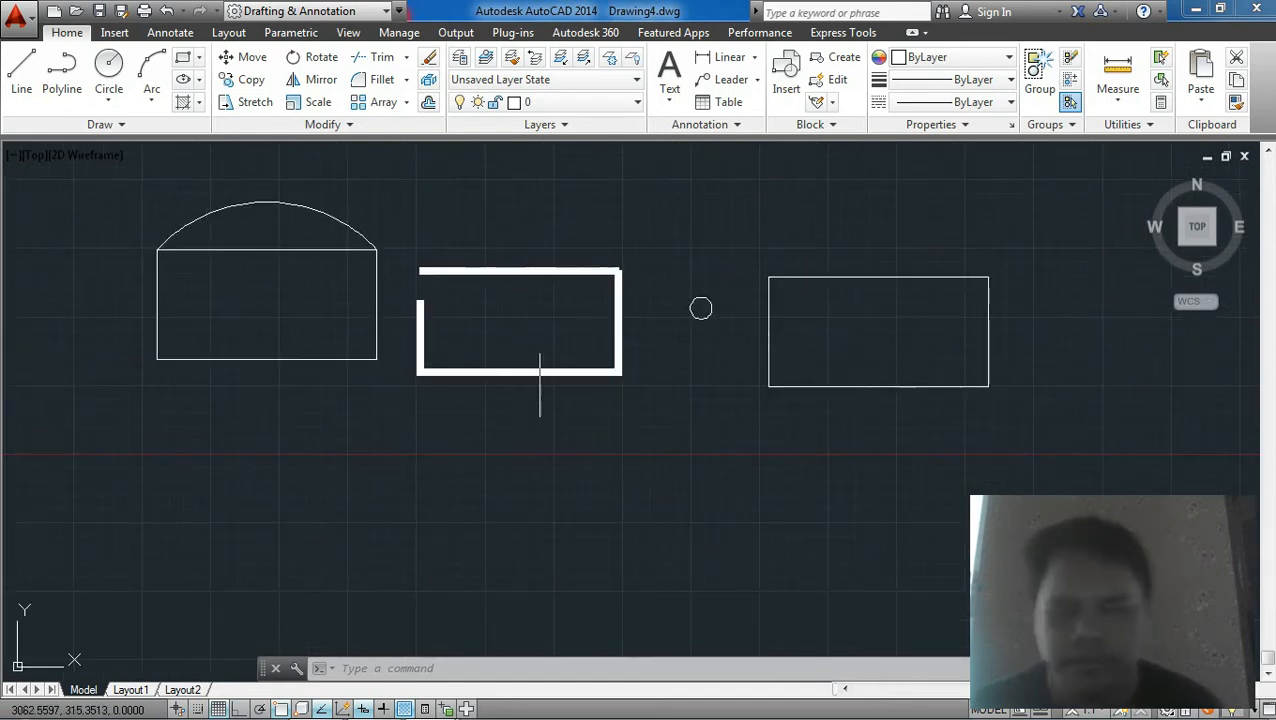
middle_drag(709, 415, 729, 456)
middle_drag(587, 411, 597, 496)
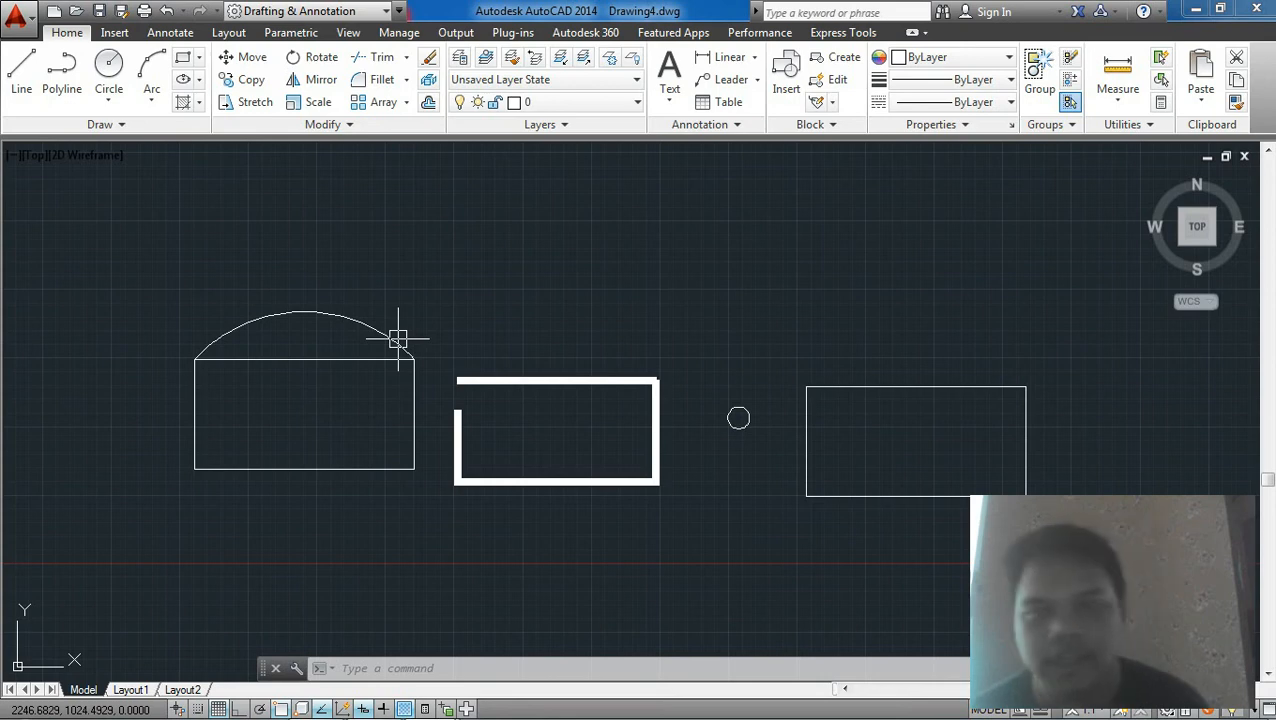
mouse_move(397, 339)
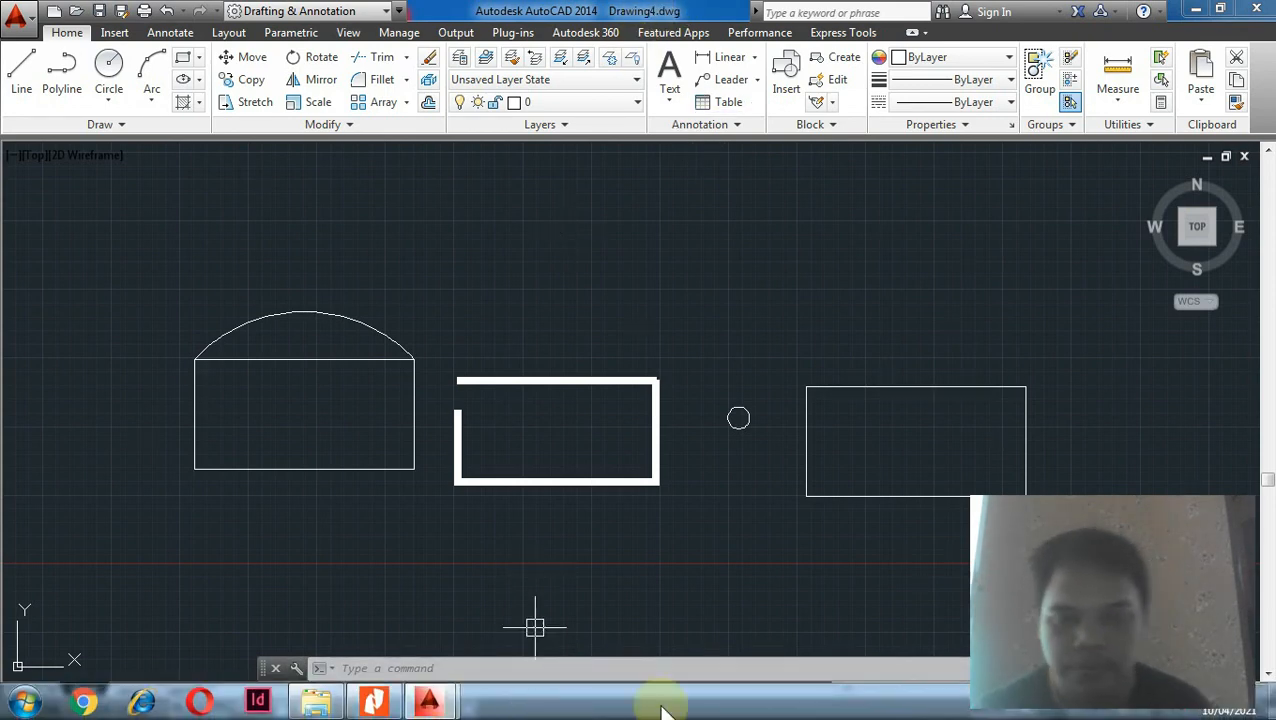
click(1137, 708)
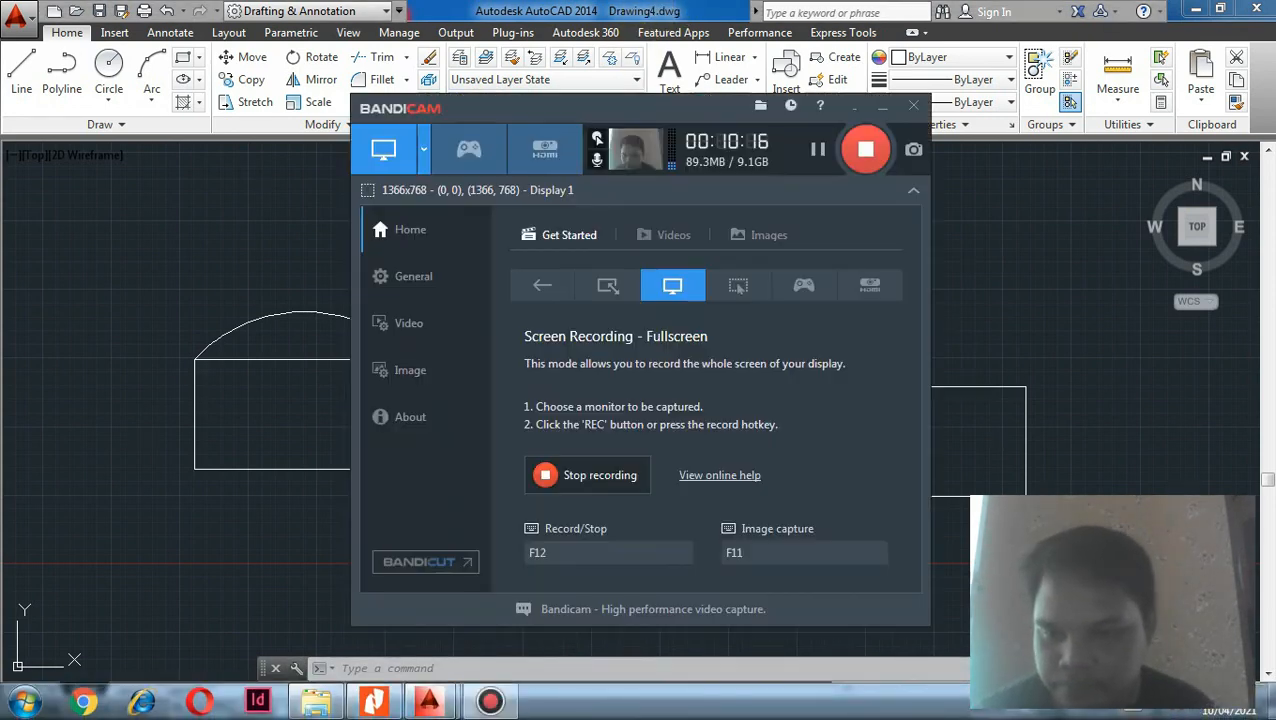
click(862, 150)
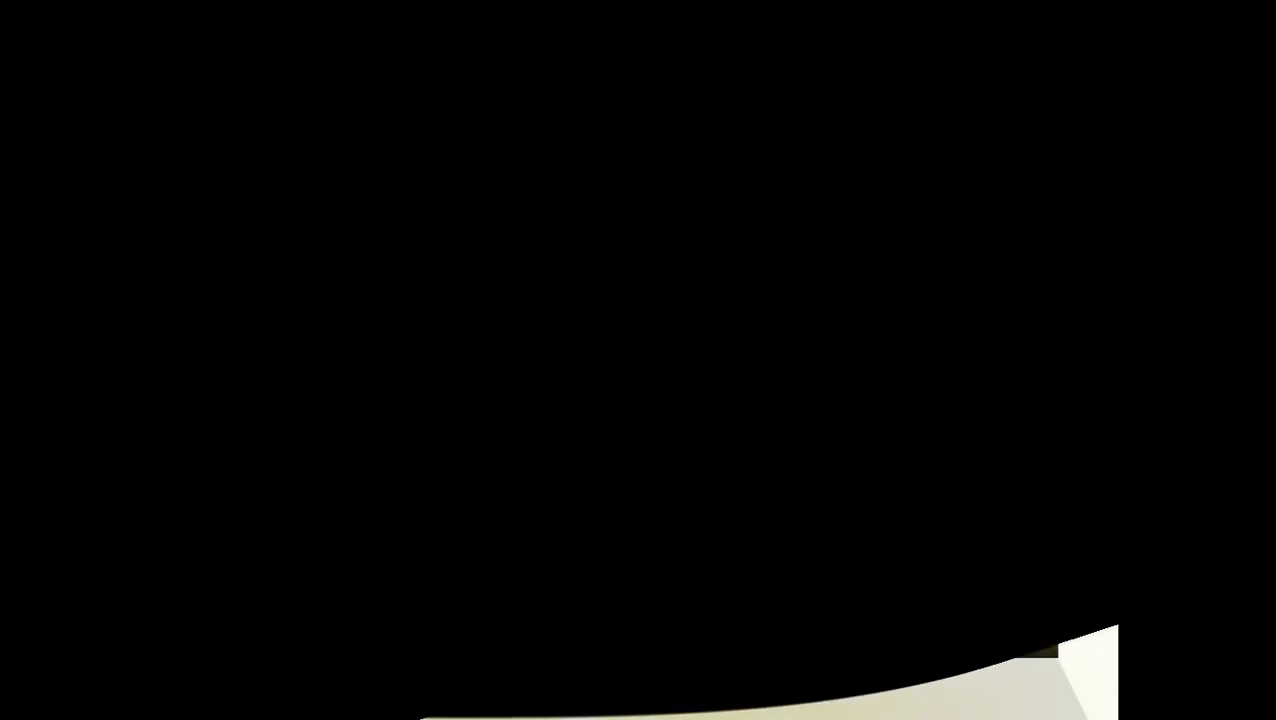